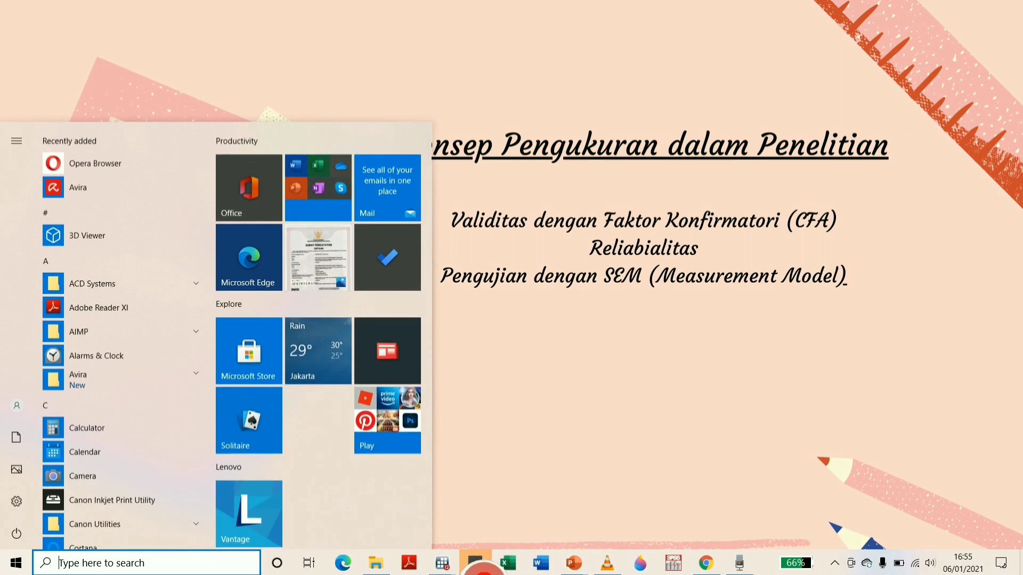
Close the SEM_2 path diagram in SEM Builder without saving its changes
{"action": "right_click", "coordinate": [451, 564]}
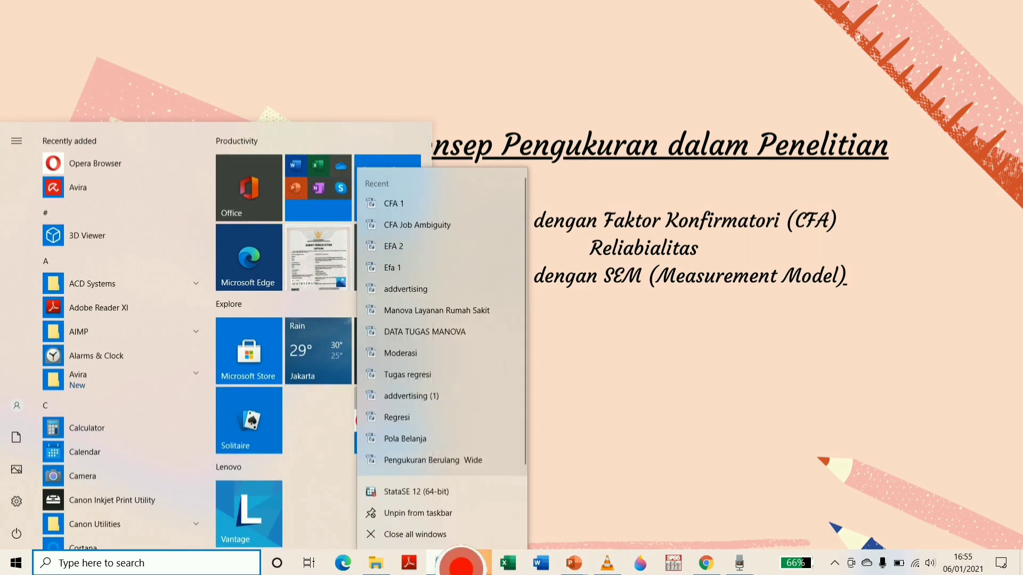
{"action": "left_click", "coordinate": [434, 535]}
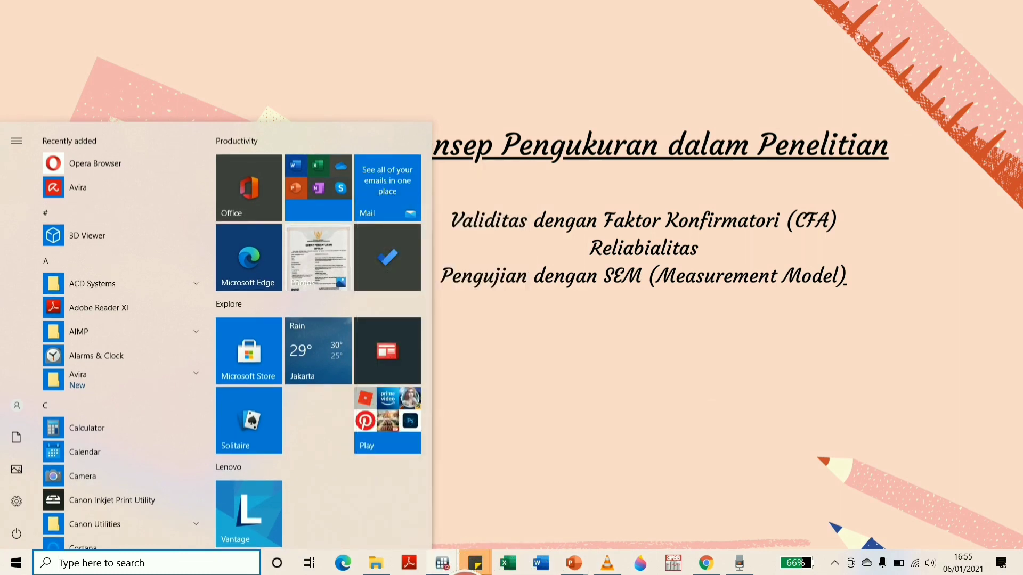
{"action": "mouse_move", "coordinate": [450, 564]}
{"action": "left_click", "coordinate": [717, 464]}
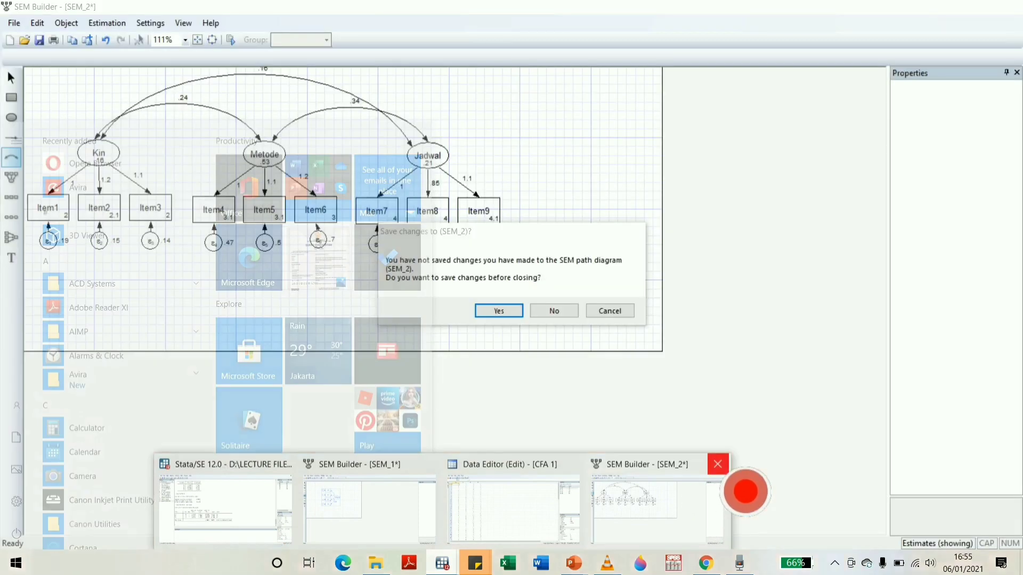
{"action": "left_click", "coordinate": [558, 312]}
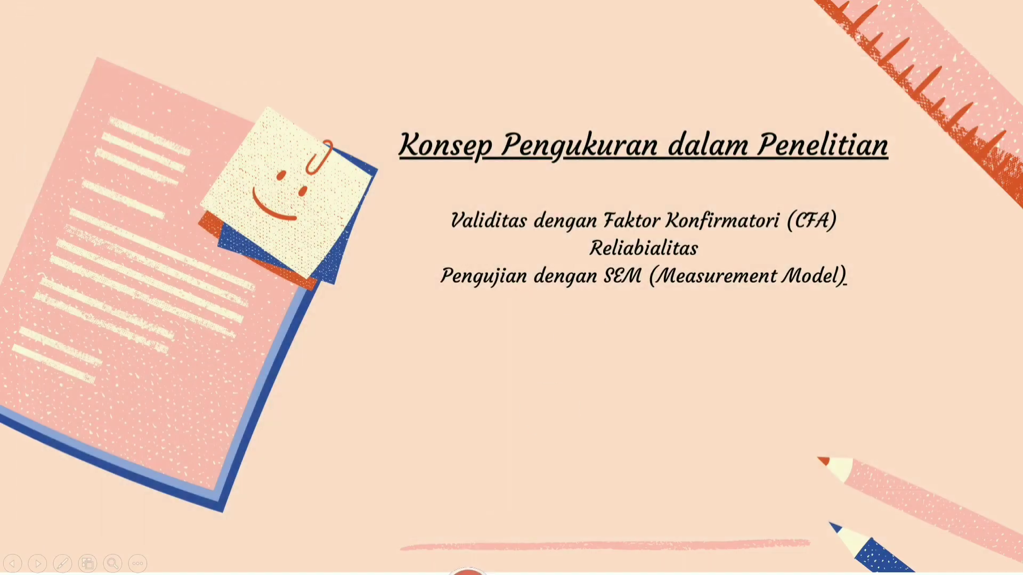
Close the SEM_1 path diagram with the Shalehah factor without saving its changes
{"action": "key", "text": "super"}
{"action": "mouse_move", "coordinate": [477, 562]}
{"action": "left_click", "coordinate": [447, 501]}
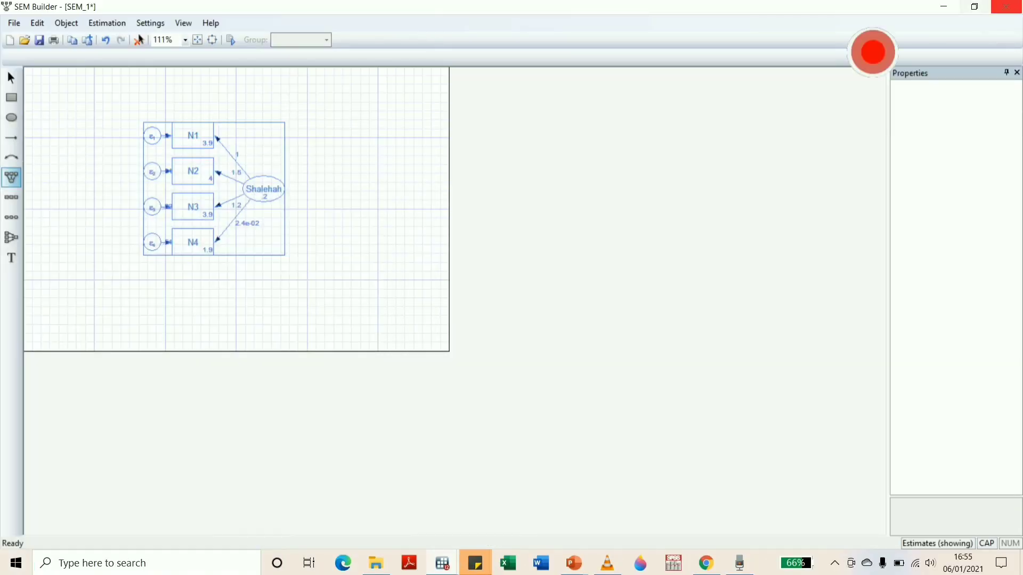
{"action": "left_click", "coordinate": [1006, 7]}
{"action": "left_click", "coordinate": [553, 310]}
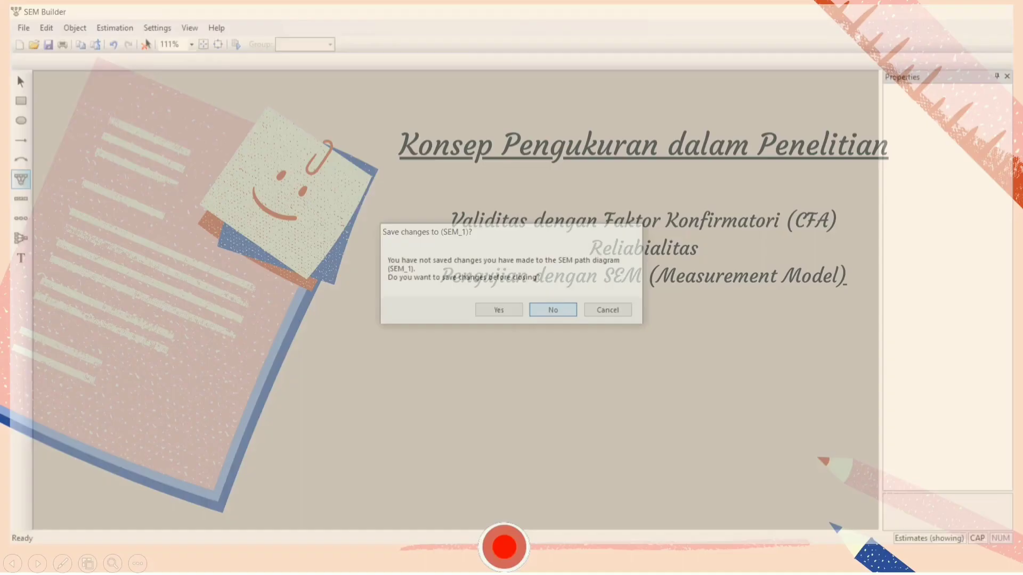
Close the Data Editor and restart Stata/SE 12 with an empty session
{"action": "key", "text": "super"}
{"action": "mouse_move", "coordinate": [477, 563]}
{"action": "left_click", "coordinate": [514, 506]}
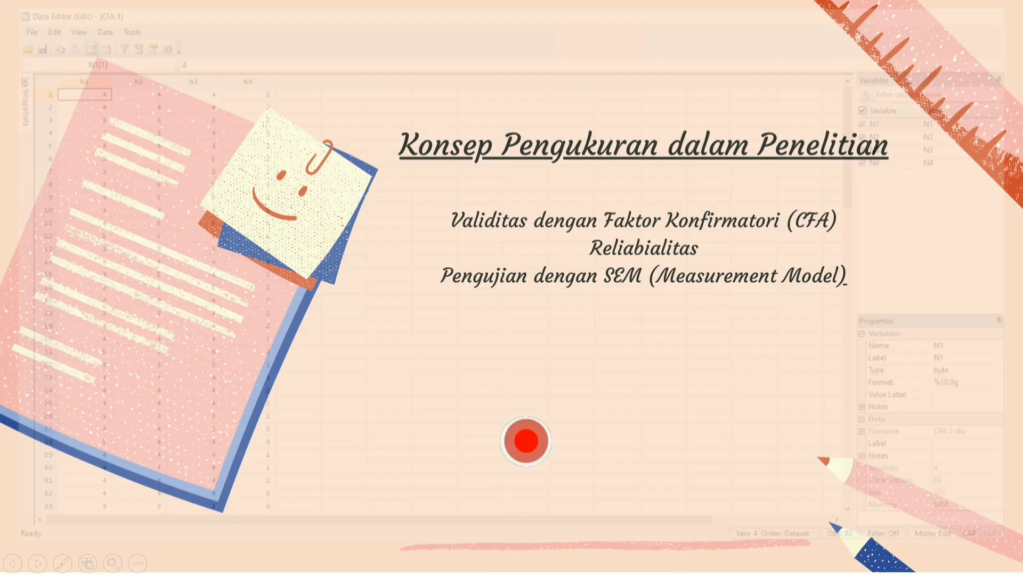
{"action": "key", "text": "super"}
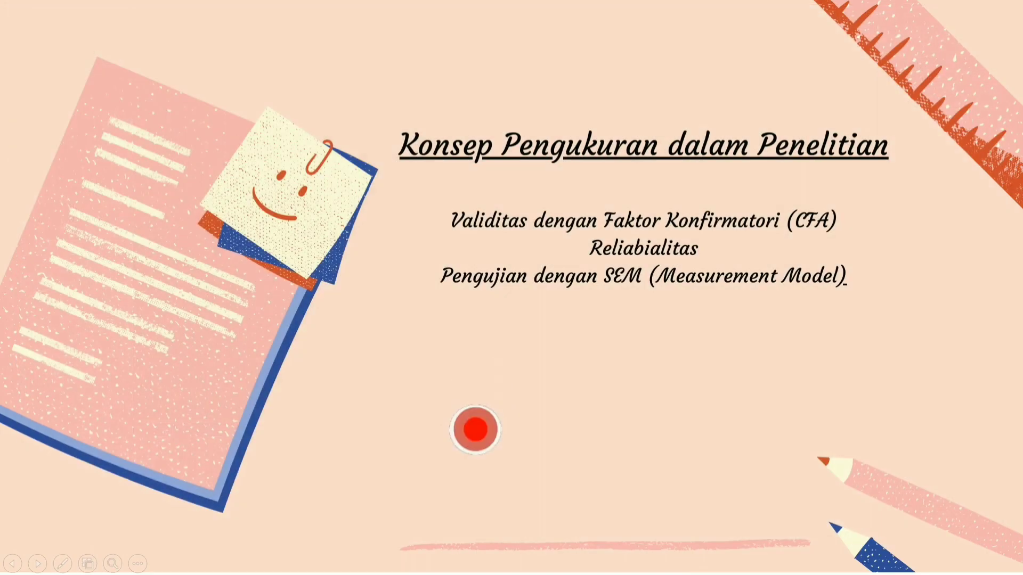
{"action": "key", "text": "super"}
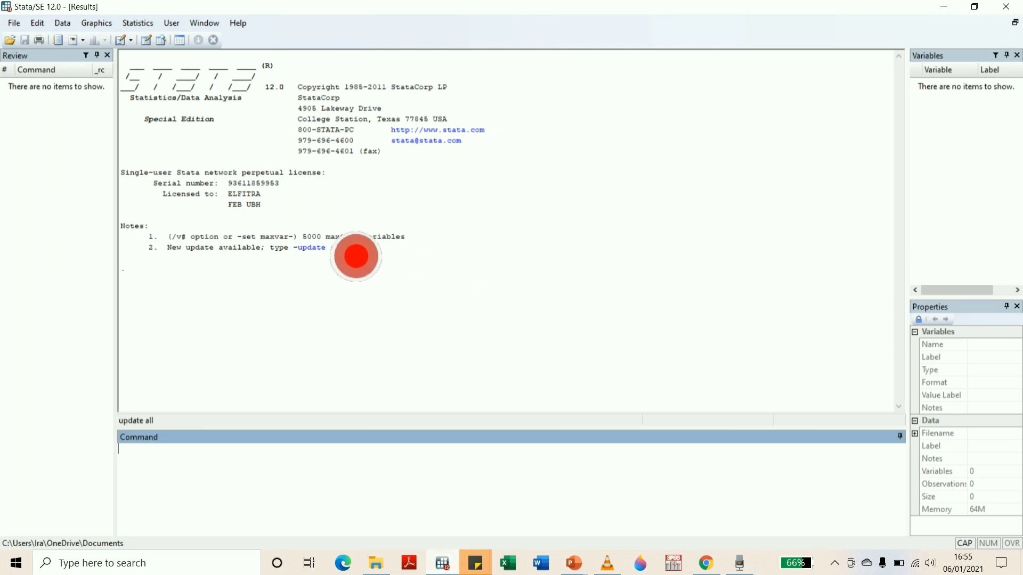
Open the CFA 1 dataset from the Sofcopy Data File folder
{"action": "left_click", "coordinate": [14, 23]}
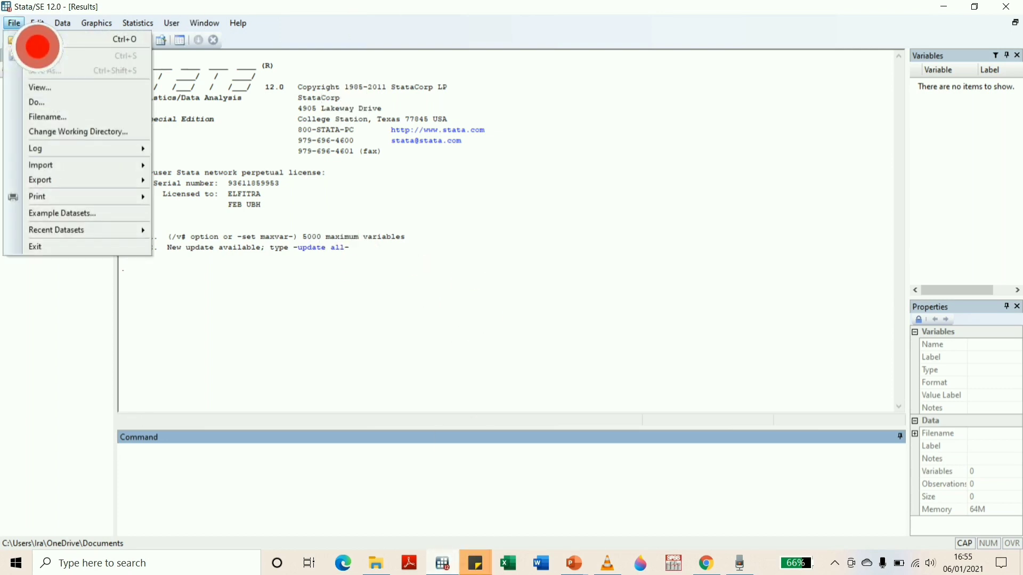
{"action": "left_click", "coordinate": [59, 39]}
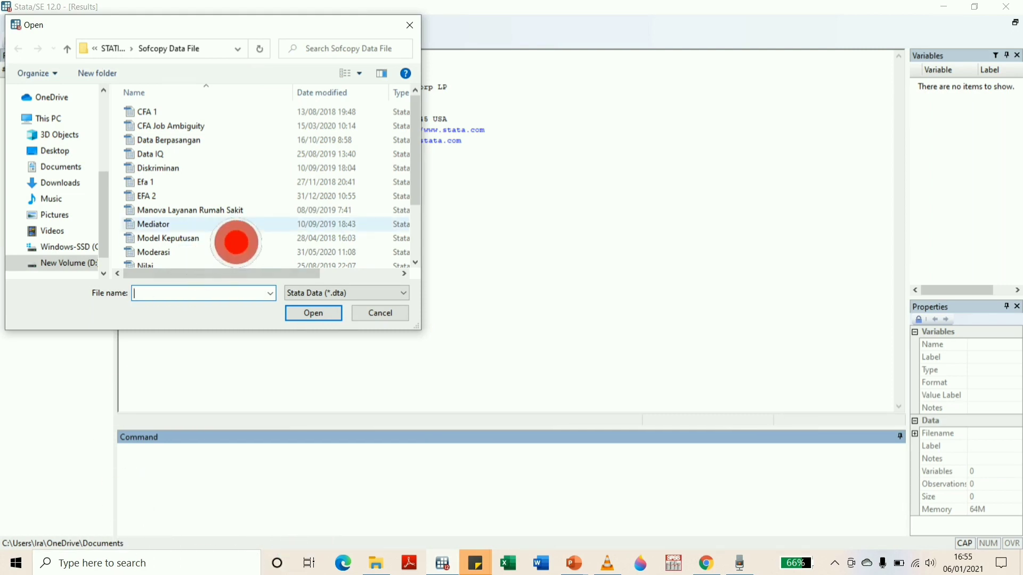
{"action": "double_click", "coordinate": [200, 113]}
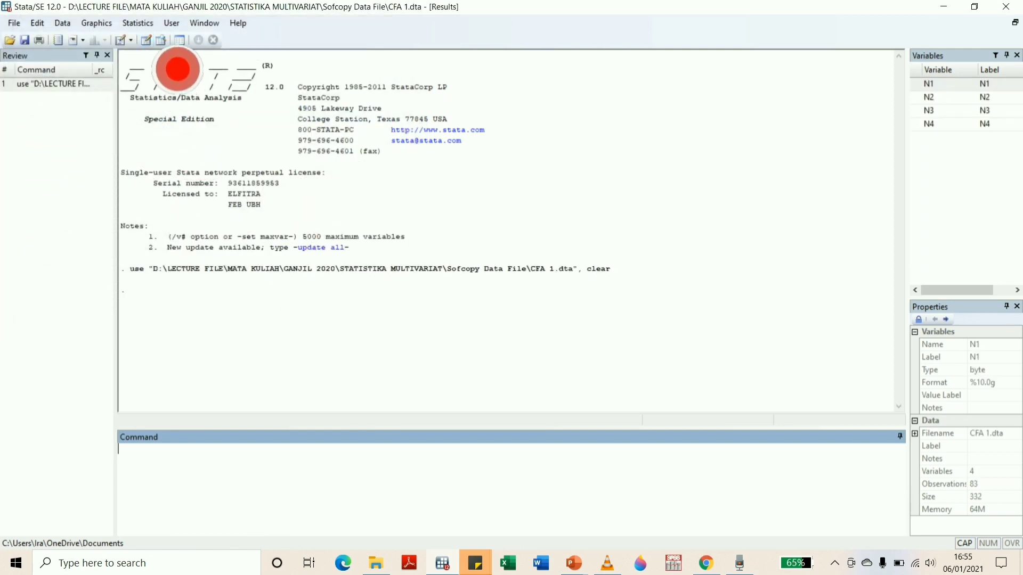
Examine the item columns N1 to N4 in the Data Editor down to the last observation
{"action": "left_click", "coordinate": [146, 40]}
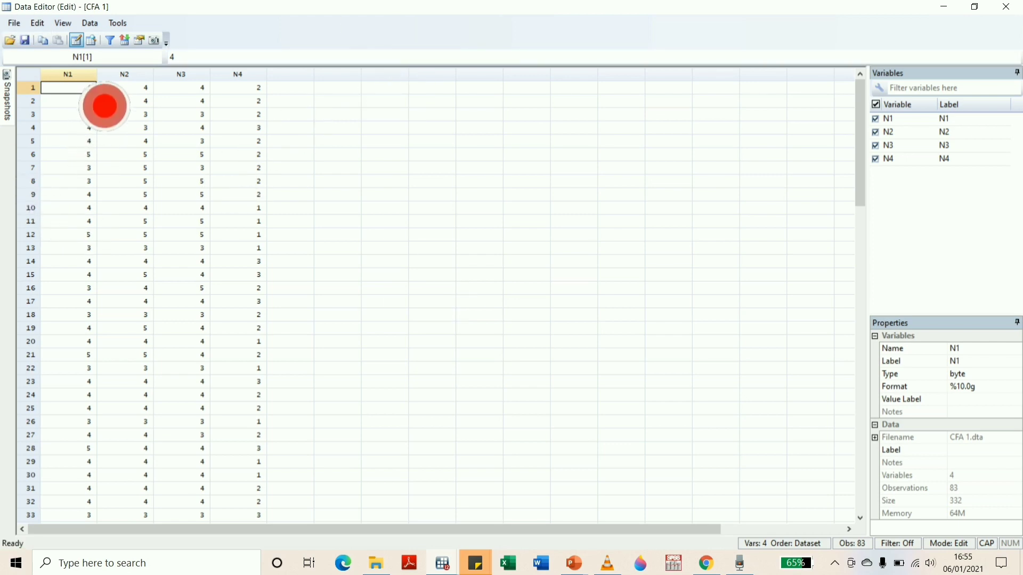
{"action": "left_click", "coordinate": [125, 75]}
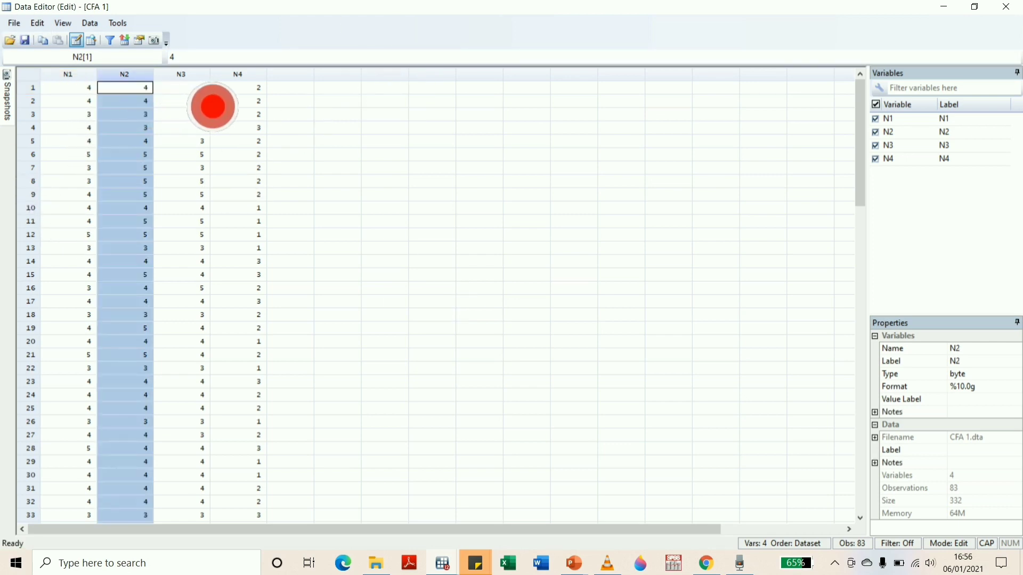
{"action": "left_click", "coordinate": [184, 87]}
{"action": "left_click", "coordinate": [238, 75]}
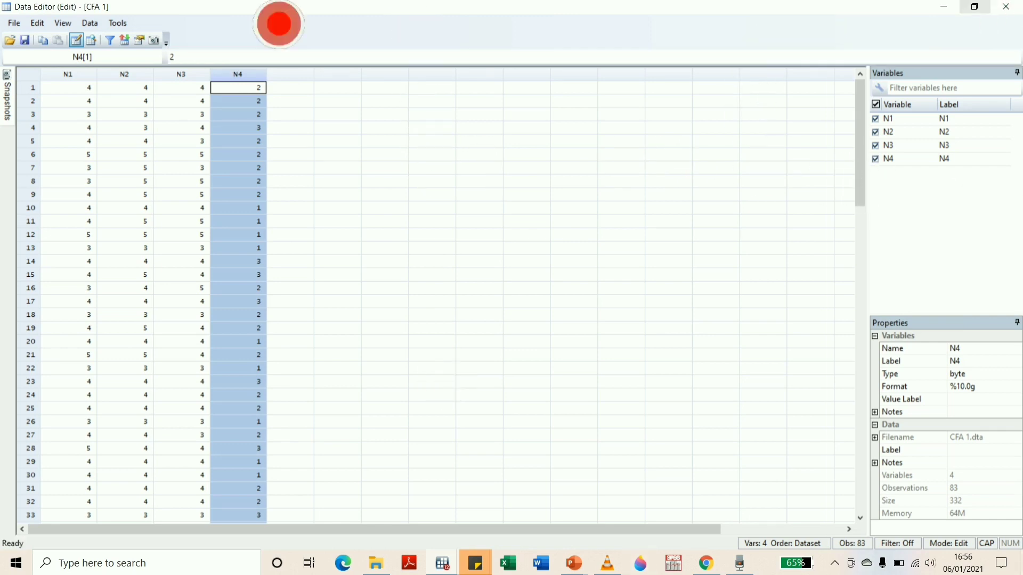
{"action": "left_click", "coordinate": [126, 75]}
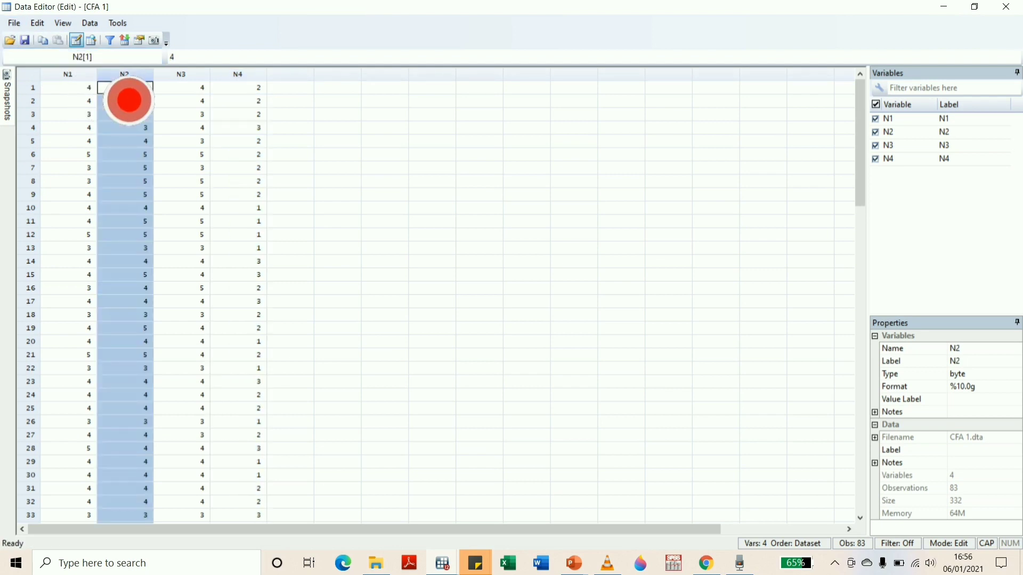
{"action": "left_click", "coordinate": [201, 75]}
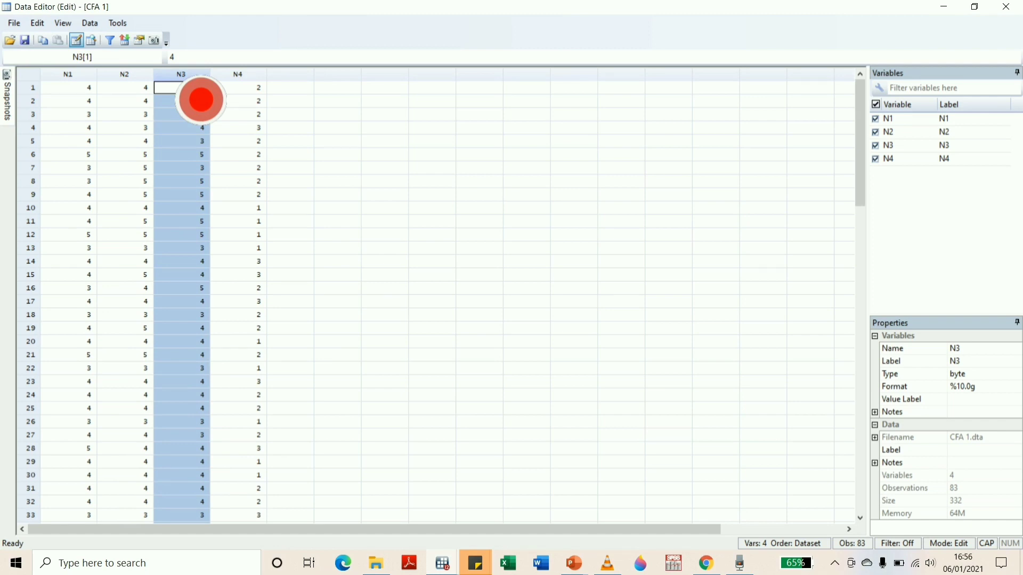
{"action": "left_click", "coordinate": [249, 75]}
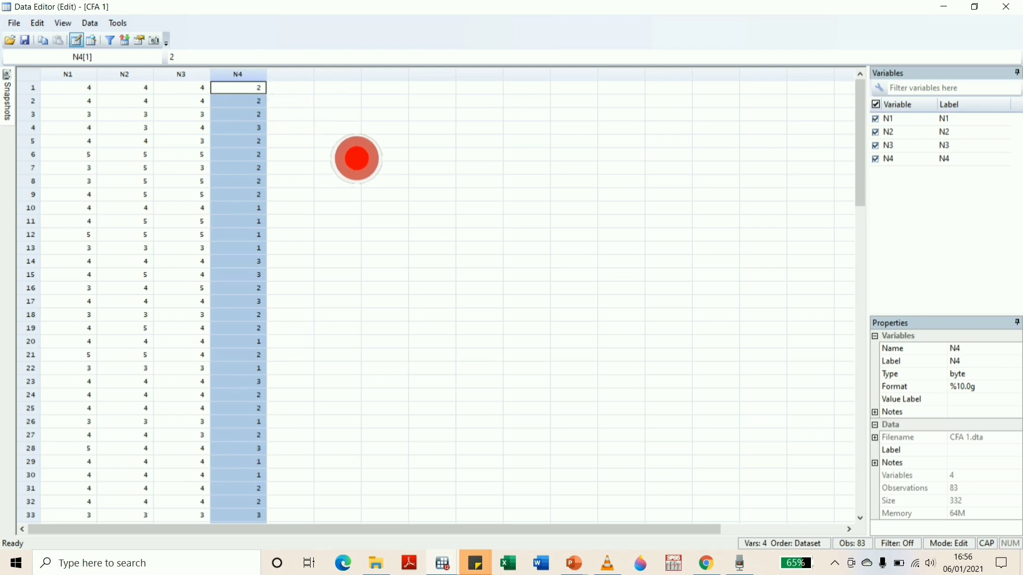
{"action": "left_click", "coordinate": [338, 127]}
{"action": "scroll", "coordinate": [319, 420], "scroll_direction": "down", "scroll_amount": 19}
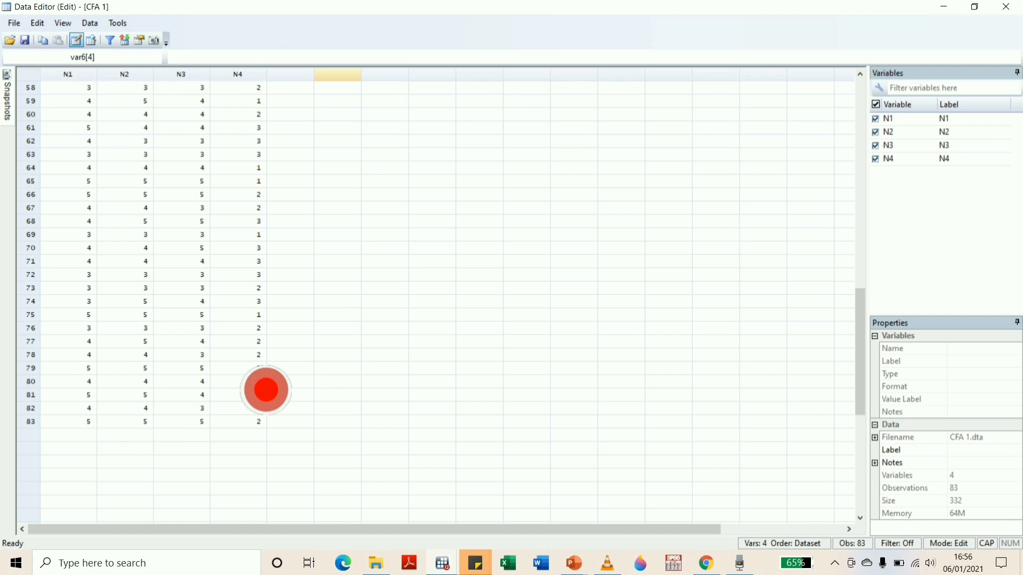
Return to the main Stata window and set up a factor analysis of variables N1, N2, N3 and N4
{"action": "mouse_move", "coordinate": [460, 573]}
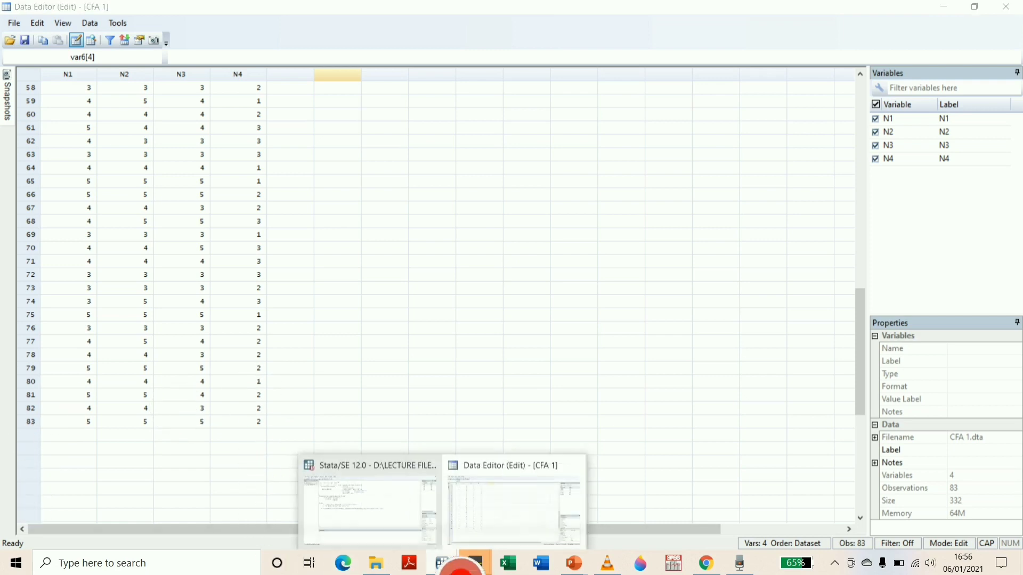
{"action": "left_click", "coordinate": [401, 544]}
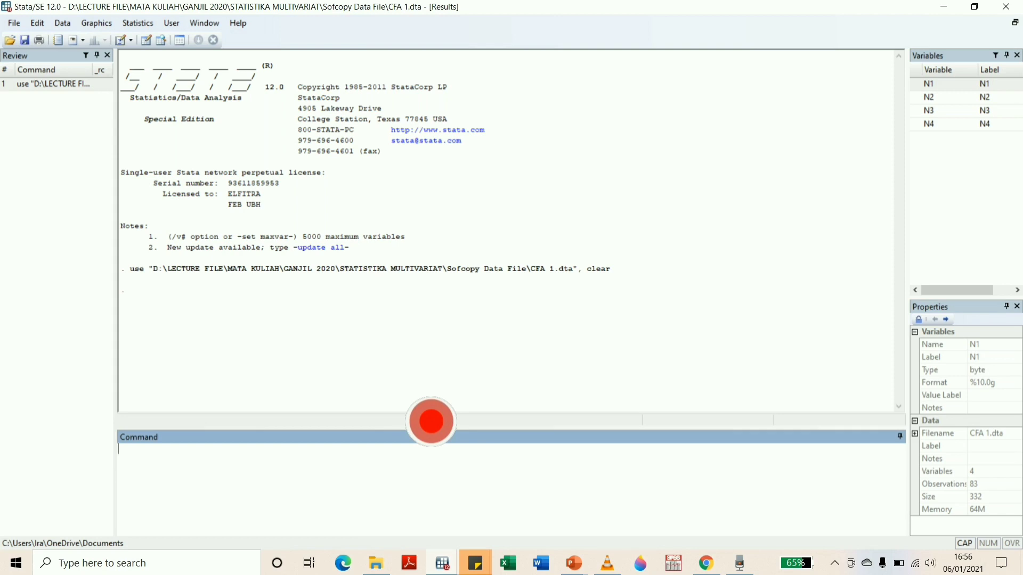
{"action": "left_click", "coordinate": [150, 24]}
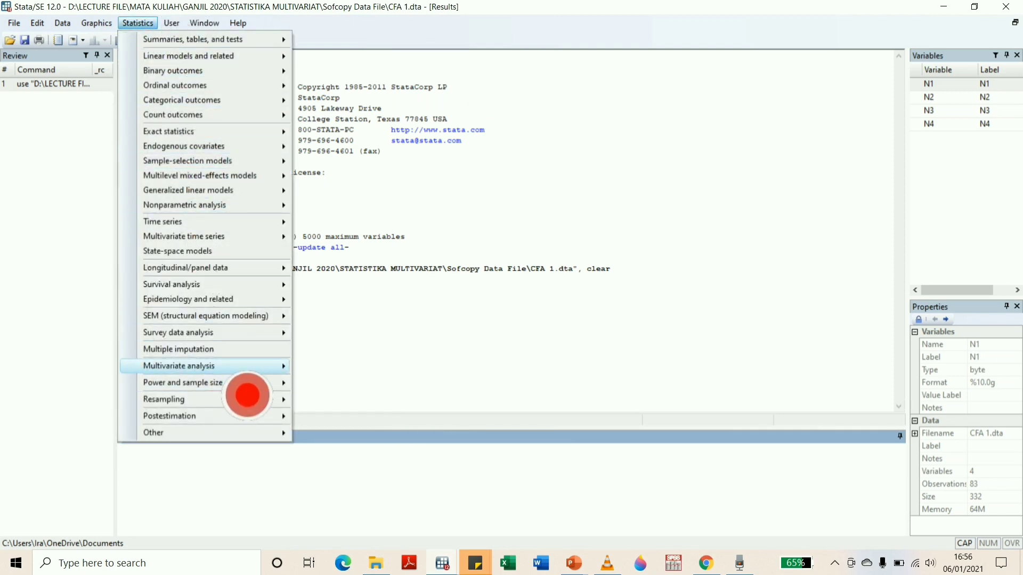
{"action": "mouse_move", "coordinate": [247, 395]}
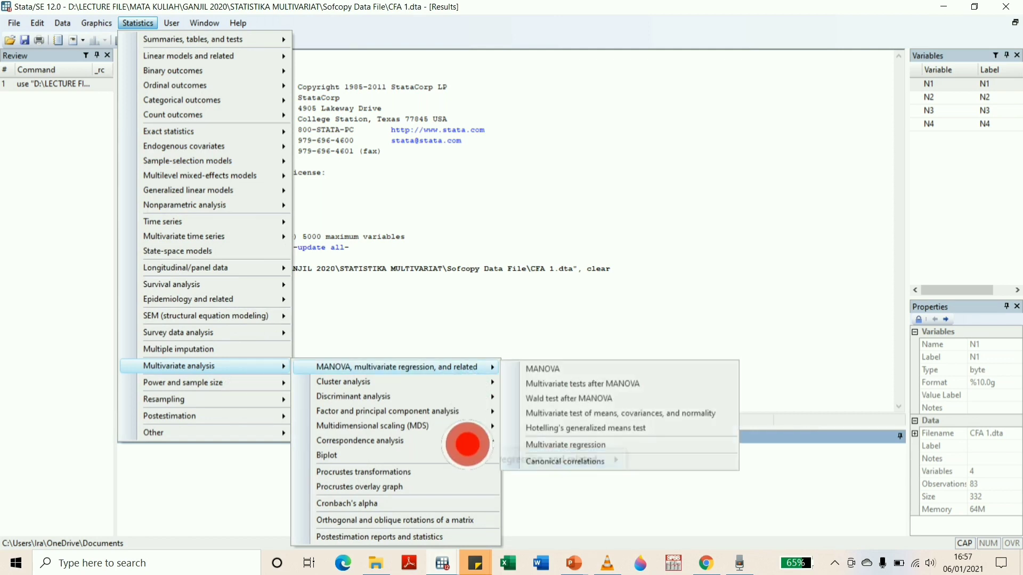
{"action": "mouse_move", "coordinate": [477, 432]}
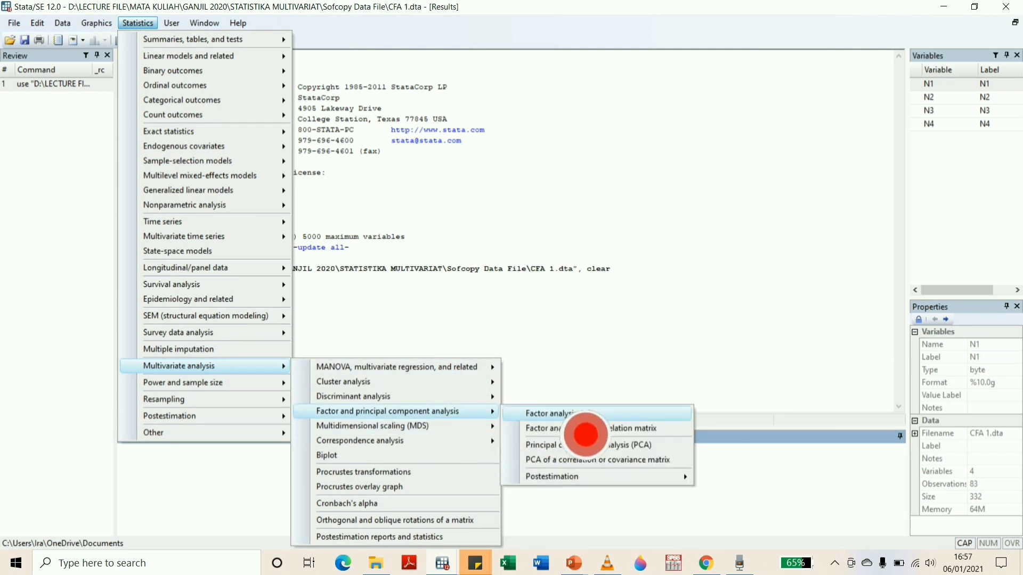
{"action": "left_click", "coordinate": [549, 414]}
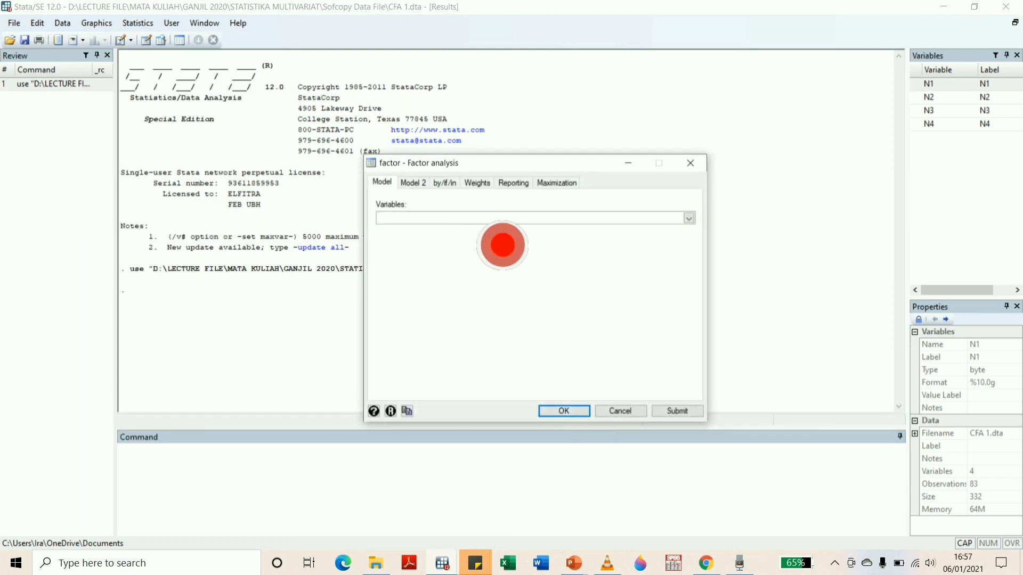
{"action": "left_click", "coordinate": [689, 218]}
{"action": "left_click", "coordinate": [416, 229]}
{"action": "left_click", "coordinate": [415, 239]}
{"action": "left_click", "coordinate": [416, 246]}
{"action": "left_click", "coordinate": [413, 282]}
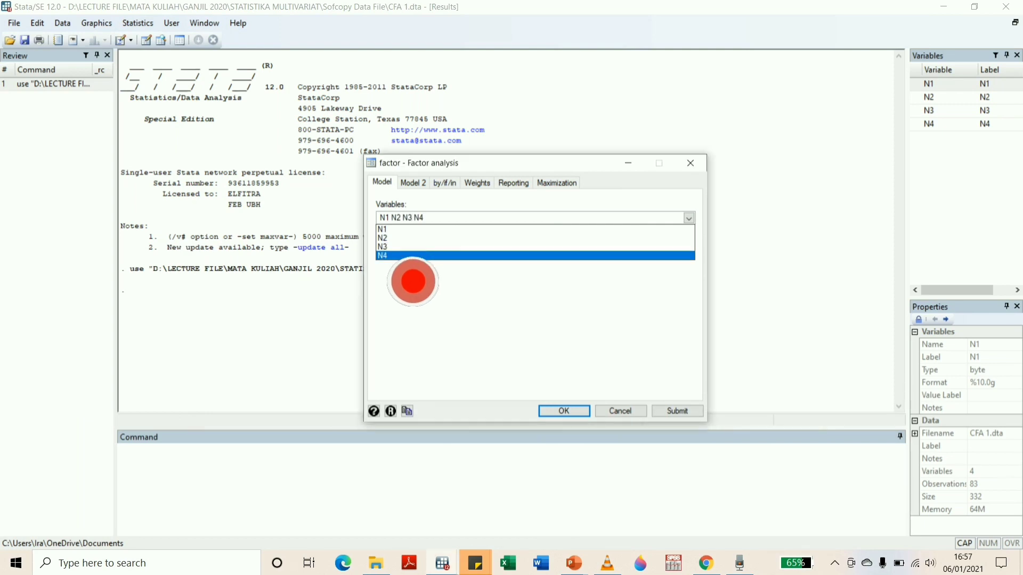
{"action": "left_click", "coordinate": [466, 299]}
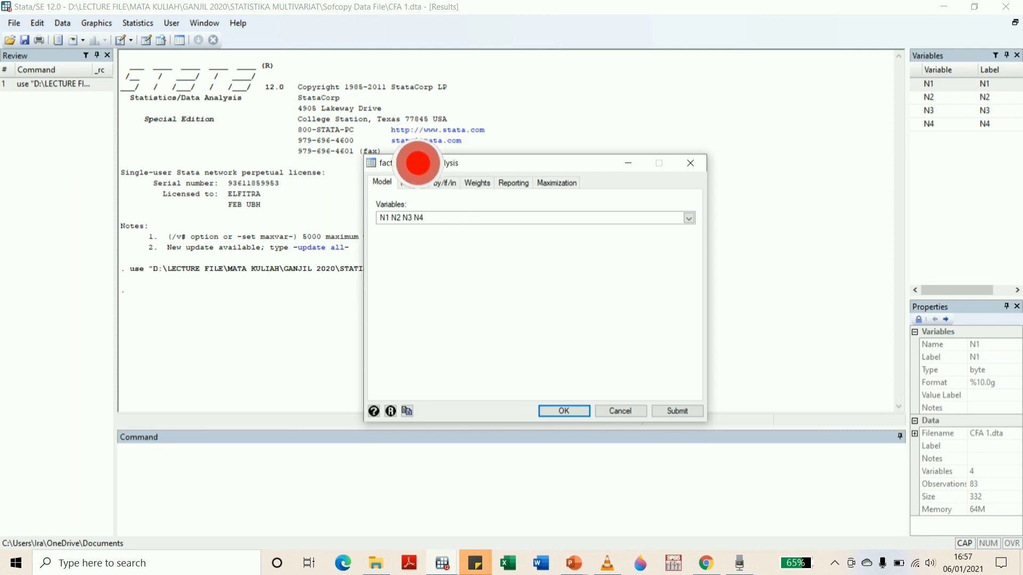
Run the factor analysis with the iterated principal component factor method and a minimum retained eigenvalue of 1
{"action": "left_click", "coordinate": [419, 183]}
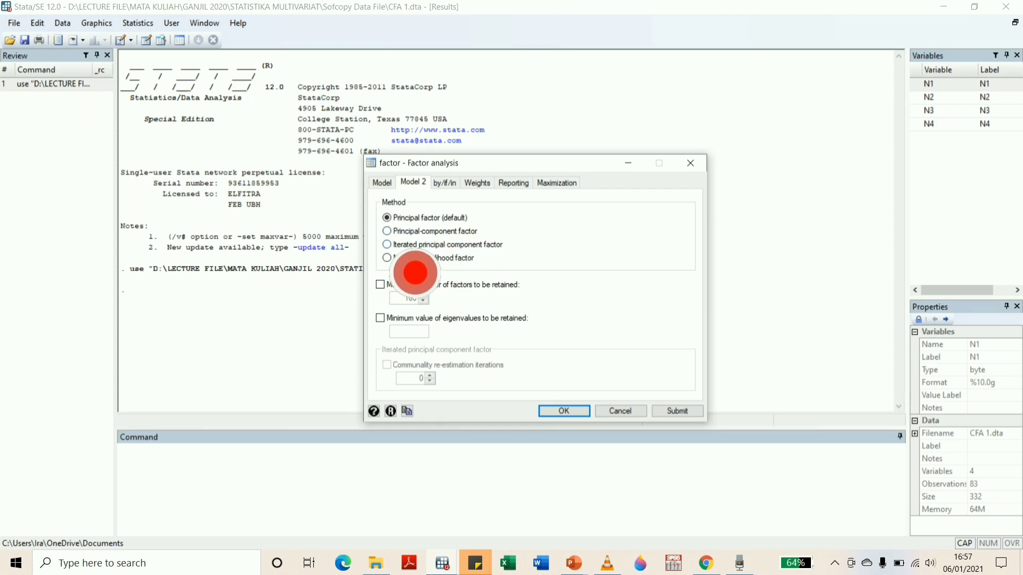
{"action": "left_click", "coordinate": [414, 245]}
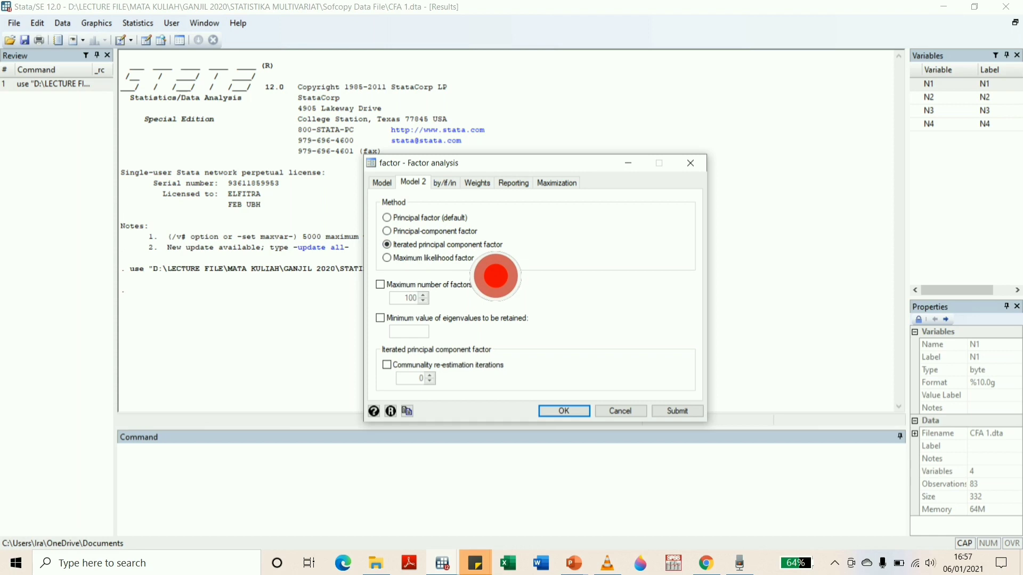
{"action": "left_click", "coordinate": [380, 319]}
{"action": "left_click", "coordinate": [411, 332]}
{"action": "type", "text": "1"}
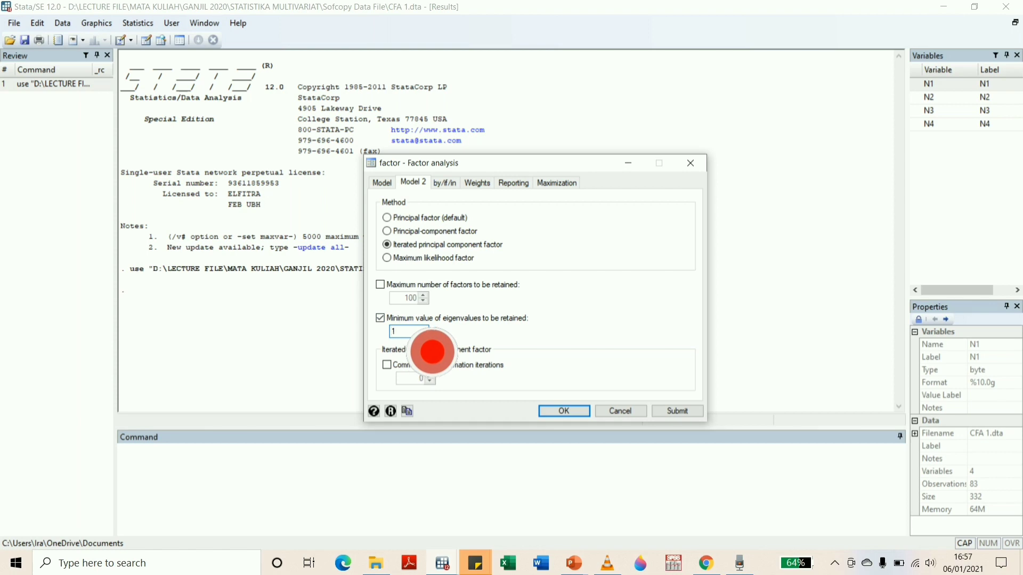
{"action": "left_click", "coordinate": [564, 413]}
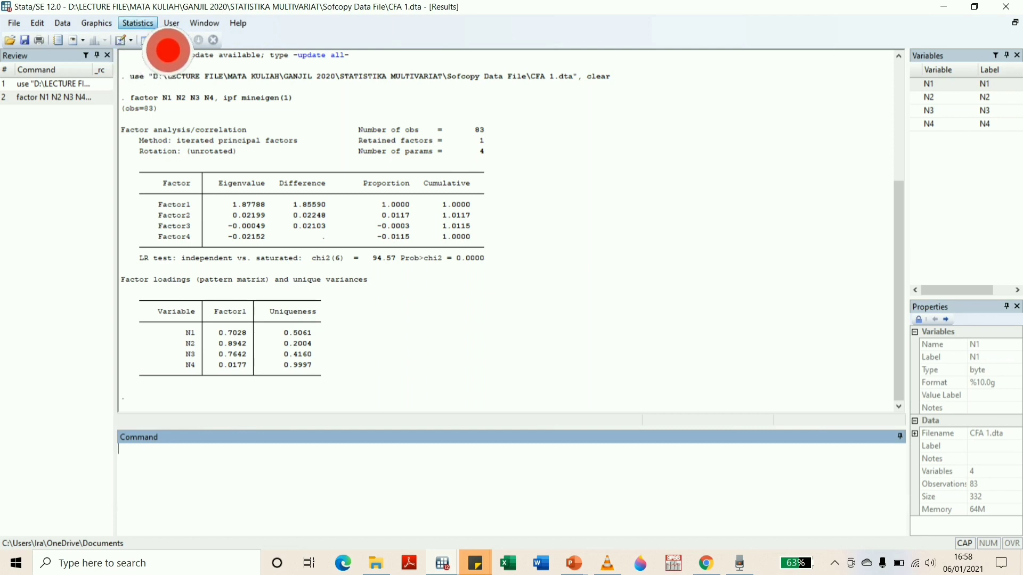
Compute Cronbach's alpha for the items N1, N2 and N3
{"action": "left_click", "coordinate": [138, 23]}
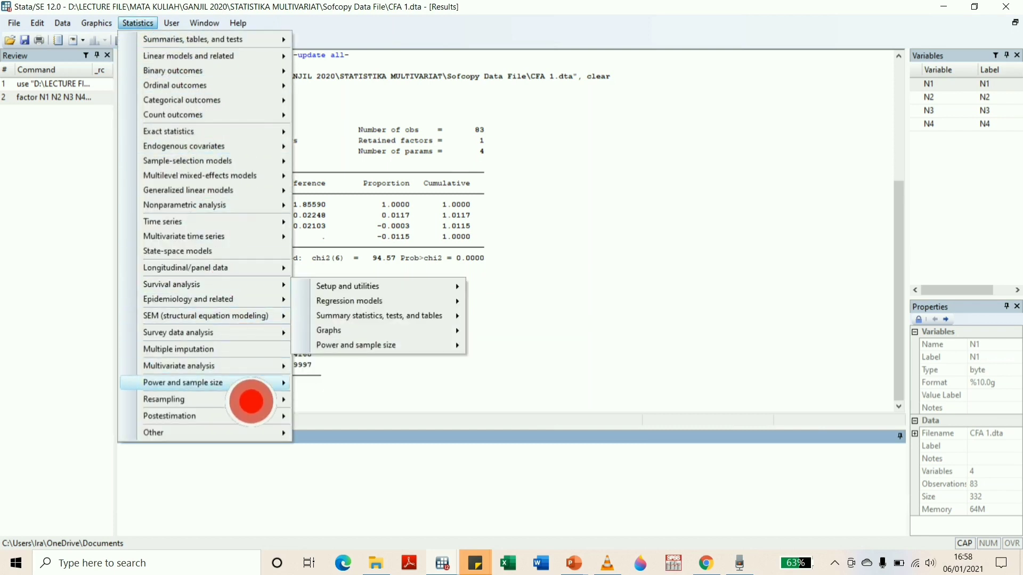
{"action": "mouse_move", "coordinate": [255, 366]}
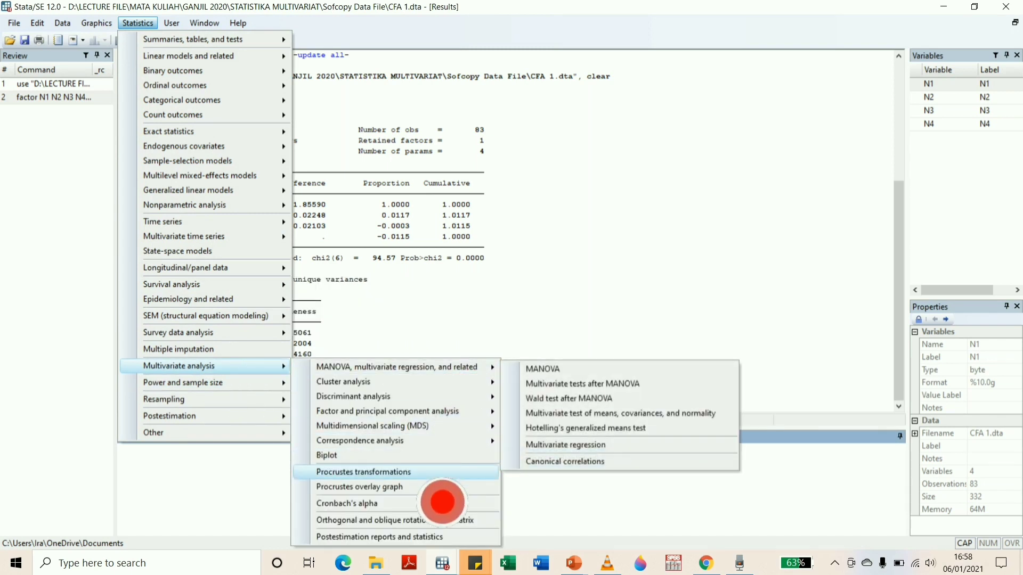
{"action": "left_click", "coordinate": [433, 504]}
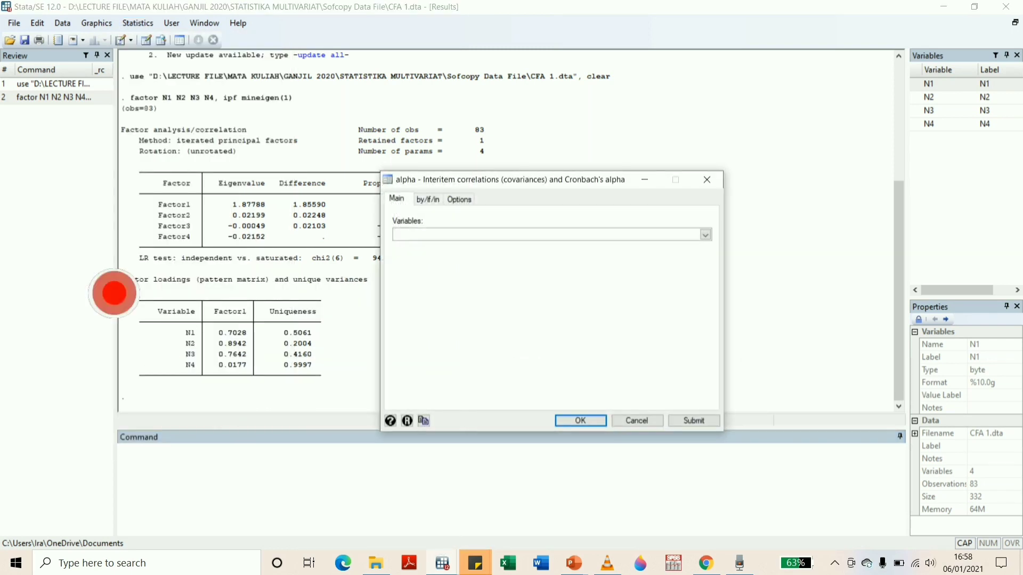
{"action": "left_click", "coordinate": [481, 145]}
{"action": "left_click", "coordinate": [274, 157]}
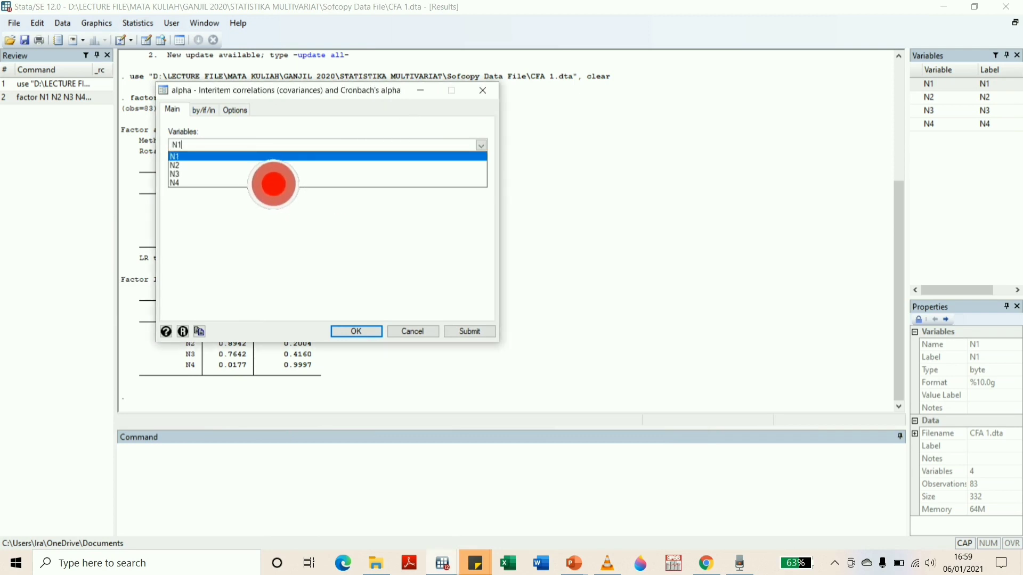
{"action": "left_click", "coordinate": [263, 166]}
{"action": "left_click", "coordinate": [253, 175]}
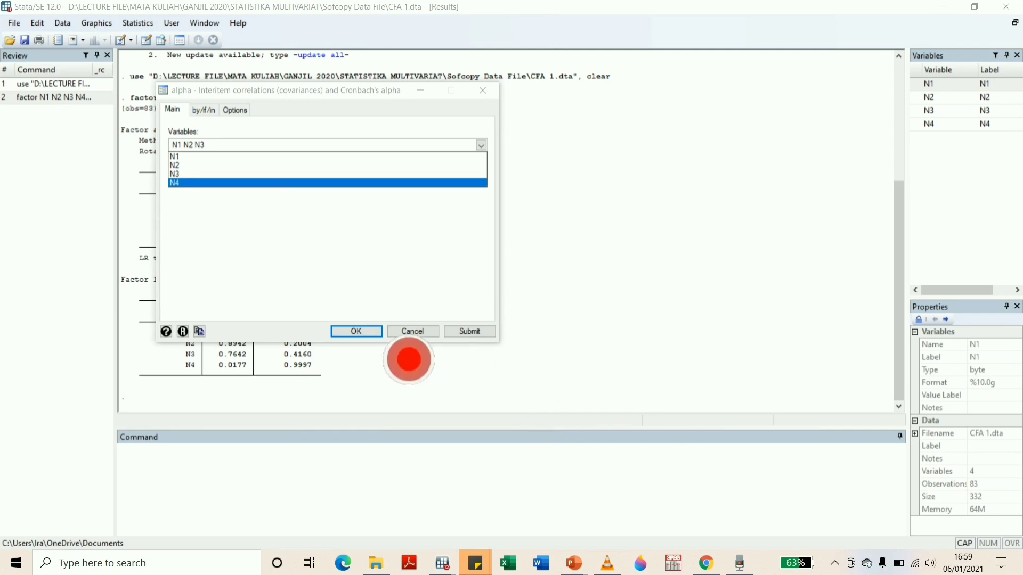
{"action": "left_click", "coordinate": [392, 358]}
{"action": "key", "text": "Return"}
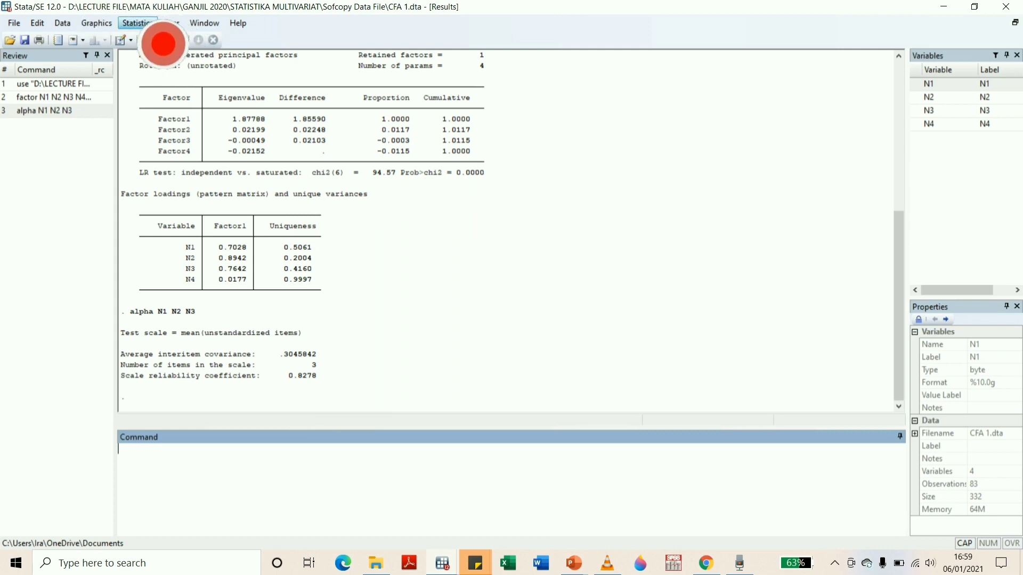
Rerun Cronbach's alpha for N1 to N3, displaying item-test and item-rest correlations and including variable labels in the output table
{"action": "left_click", "coordinate": [139, 22]}
{"action": "mouse_move", "coordinate": [235, 369]}
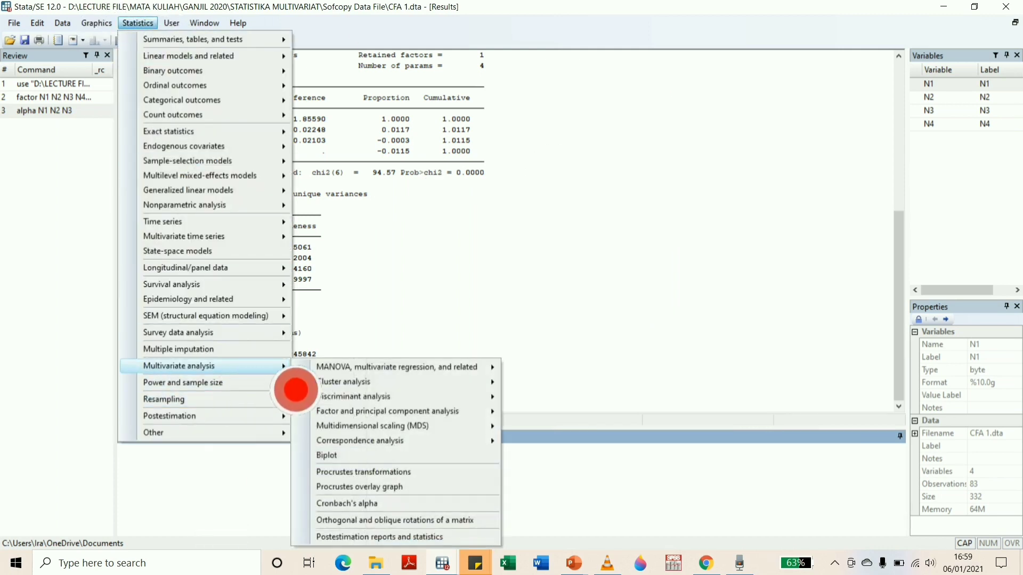
{"action": "left_click", "coordinate": [439, 504]}
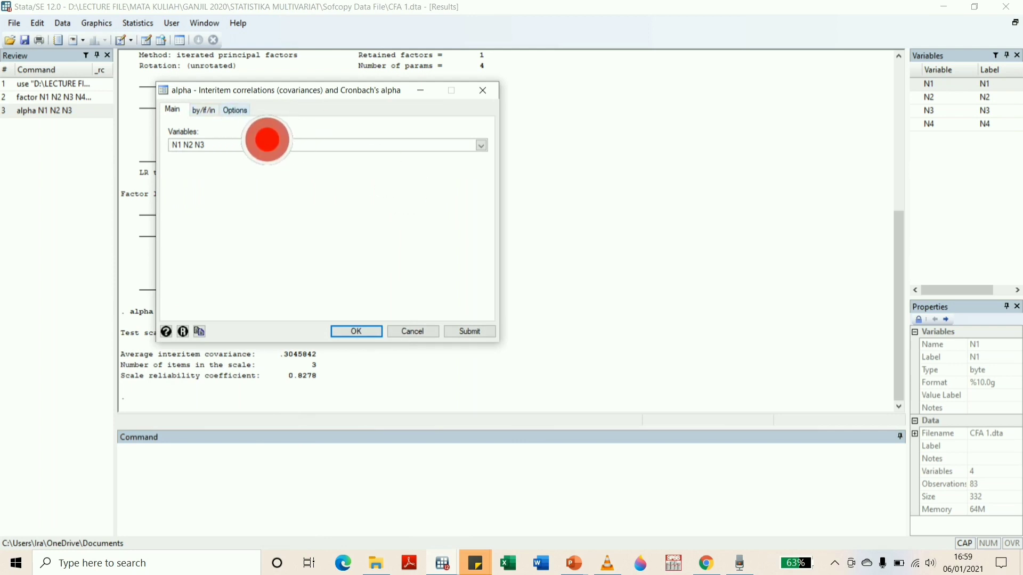
{"action": "left_click", "coordinate": [236, 110]}
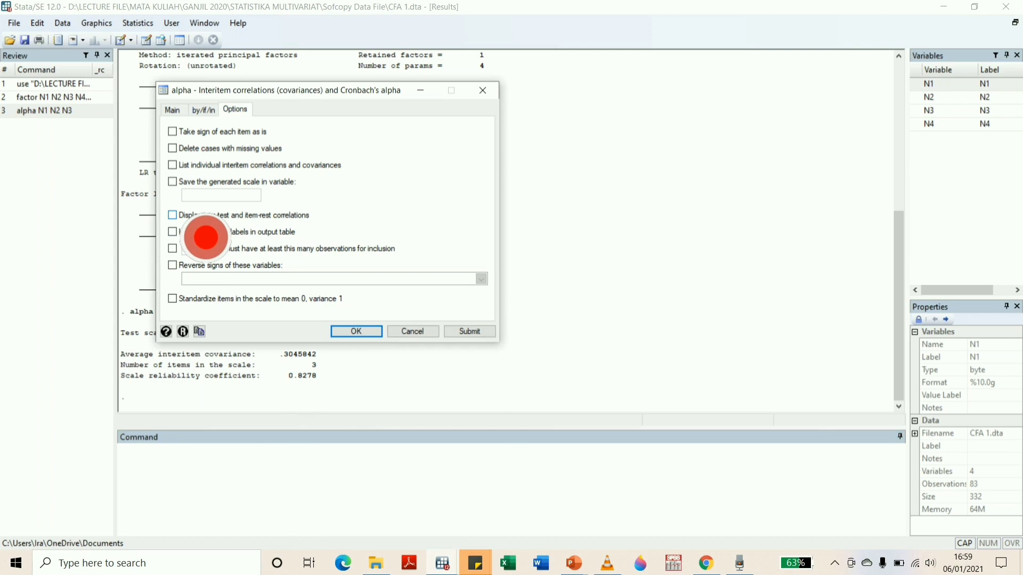
{"action": "left_click", "coordinate": [184, 215]}
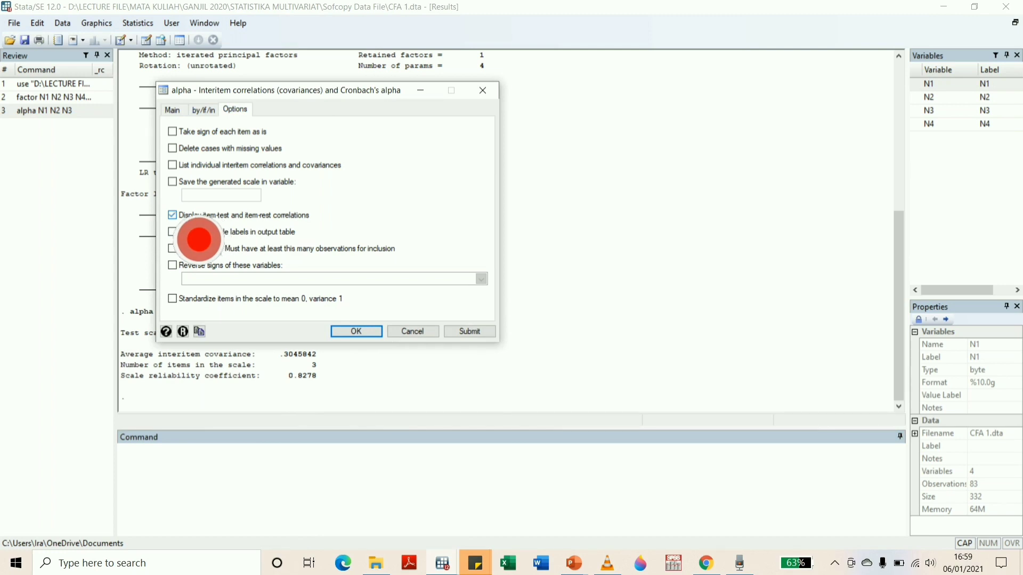
{"action": "left_click", "coordinate": [178, 232]}
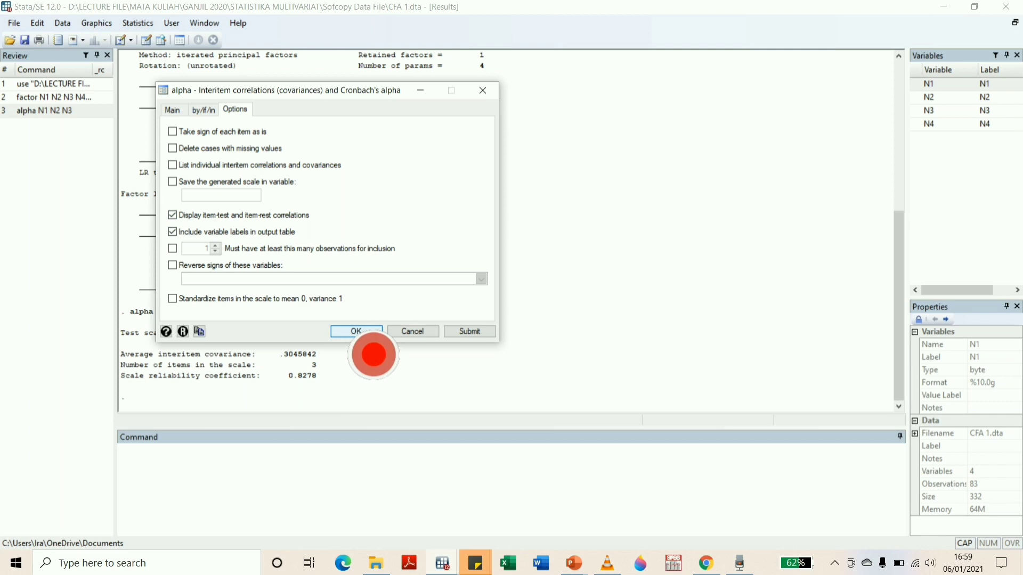
{"action": "left_click", "coordinate": [367, 334]}
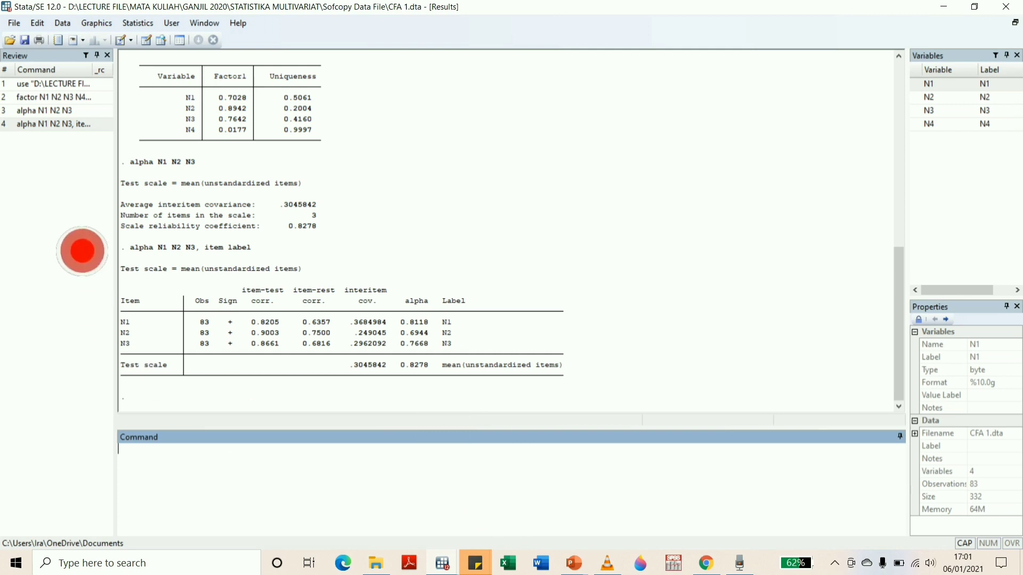
Start a multivariate test of means, covariances and normality, and choose Normality as the test type
{"action": "left_click", "coordinate": [139, 24]}
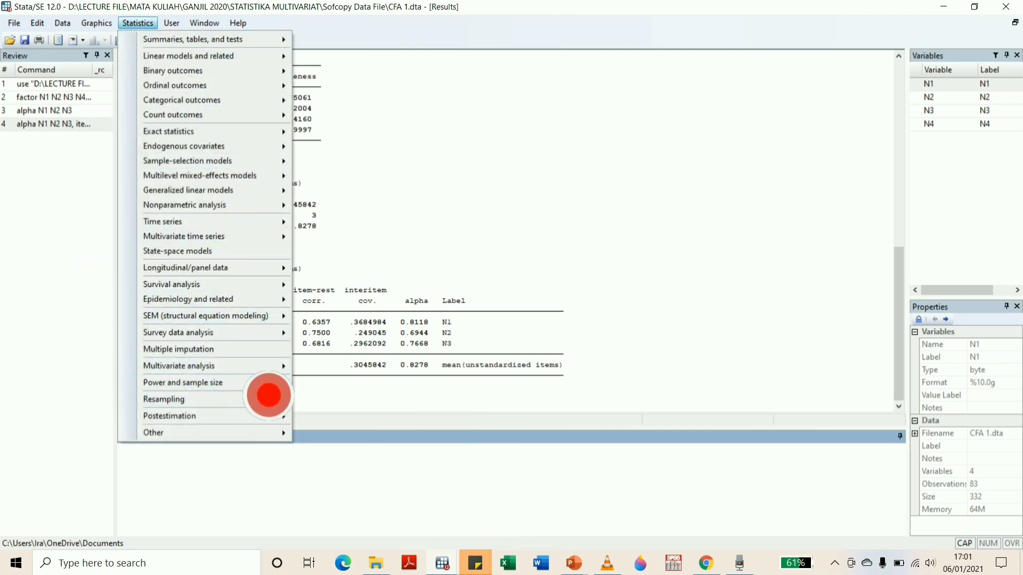
{"action": "mouse_move", "coordinate": [266, 367]}
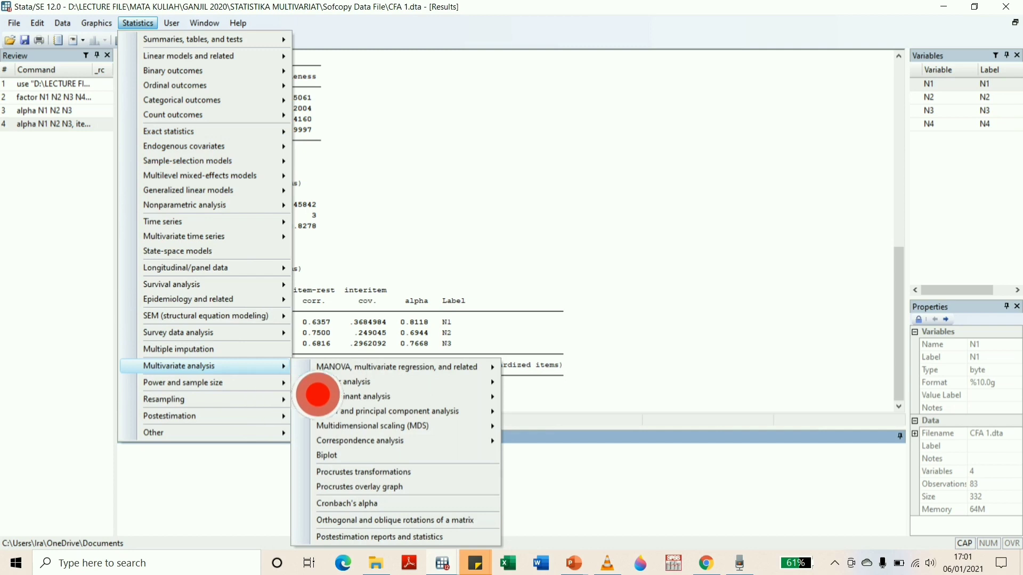
{"action": "mouse_move", "coordinate": [424, 427]}
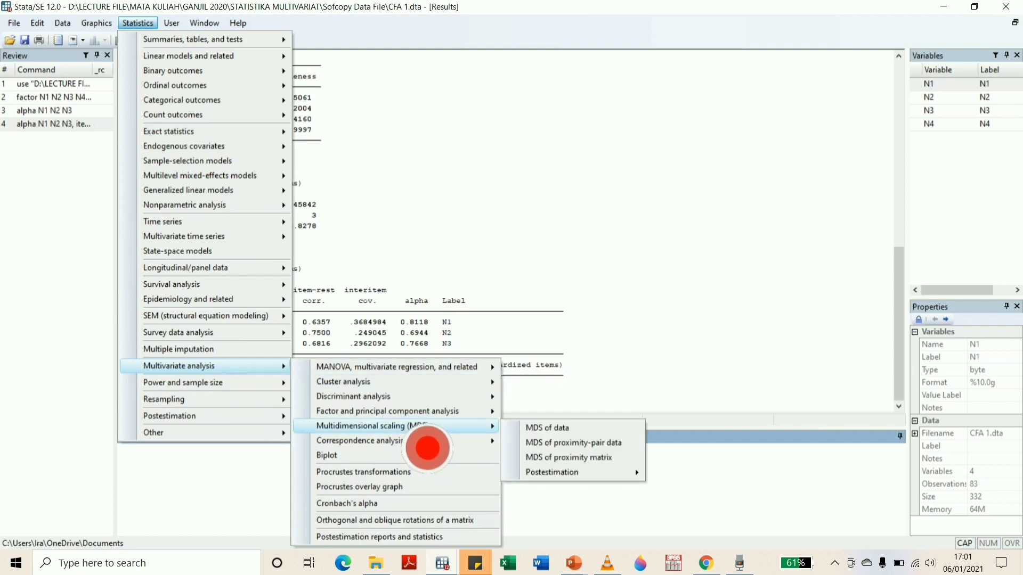
{"action": "mouse_move", "coordinate": [429, 382]}
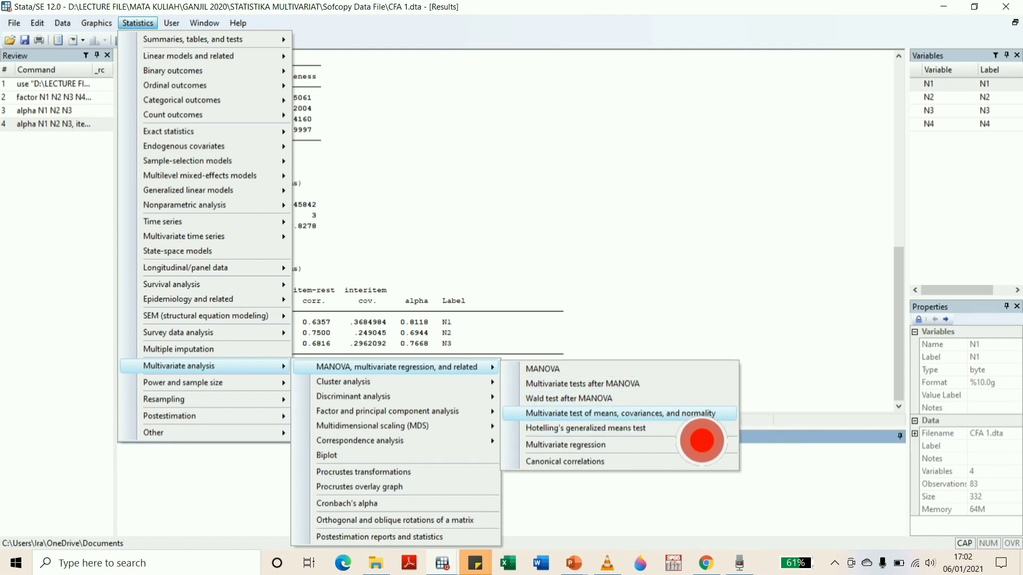
{"action": "left_click", "coordinate": [698, 415]}
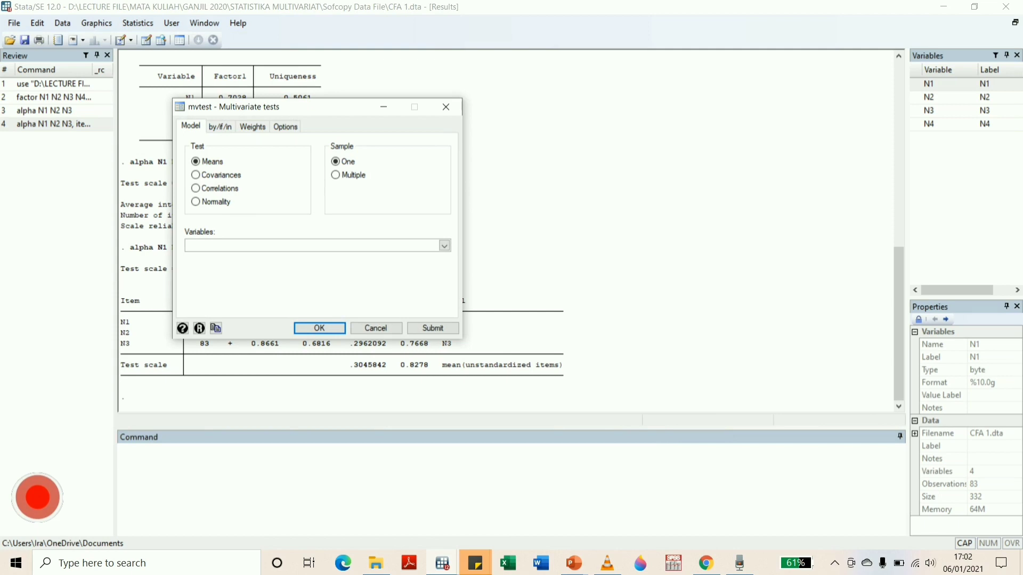
{"action": "left_click", "coordinate": [216, 202]}
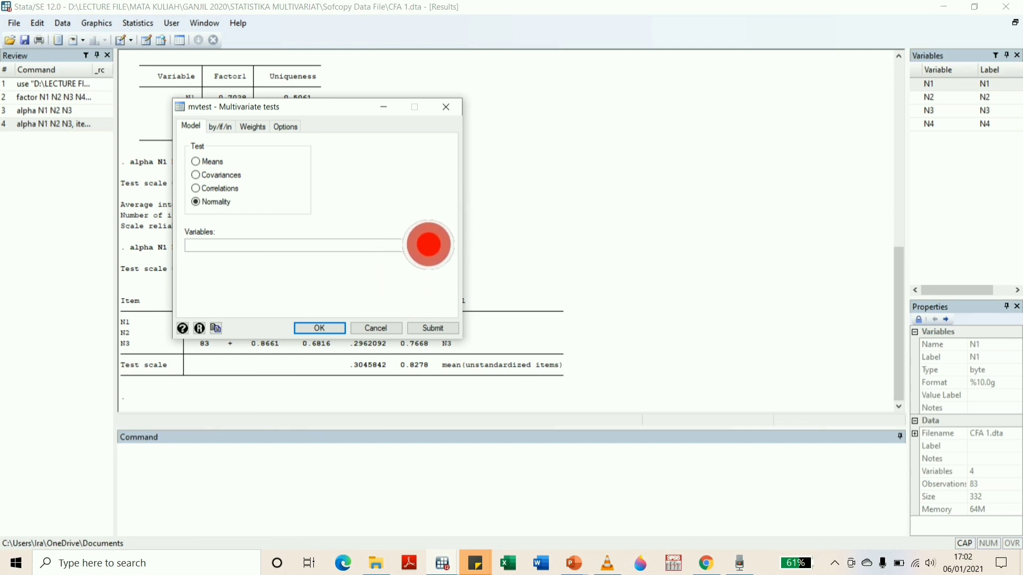
Run the normality test on variables N1, N2, N3 and N4 with the univariate normality tests displayed
{"action": "left_click", "coordinate": [446, 246]}
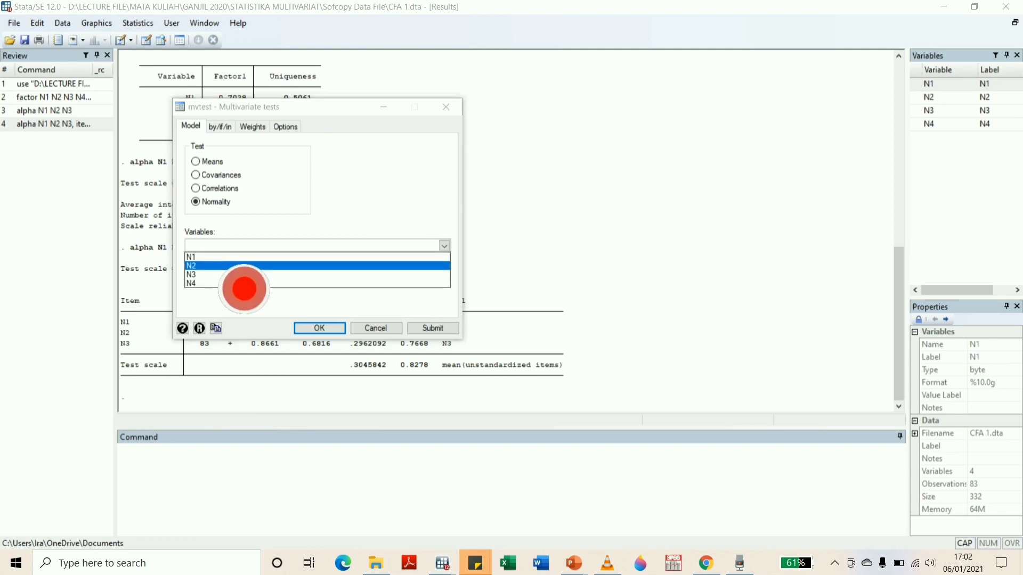
{"action": "left_click", "coordinate": [242, 257]}
{"action": "left_click", "coordinate": [239, 266]}
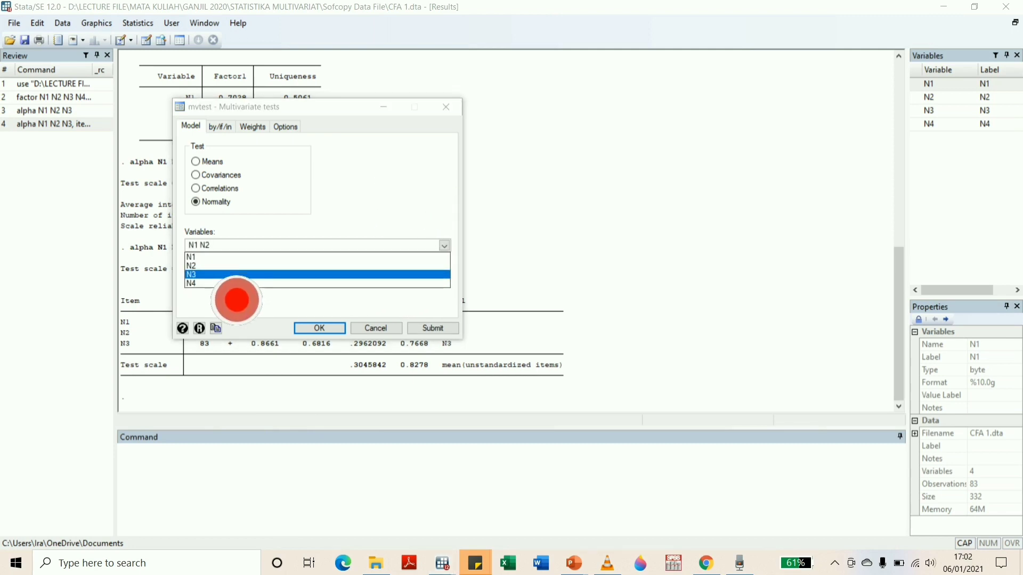
{"action": "left_click", "coordinate": [235, 275]}
{"action": "left_click", "coordinate": [234, 311]}
{"action": "left_click", "coordinate": [444, 245]}
{"action": "left_click", "coordinate": [238, 284]}
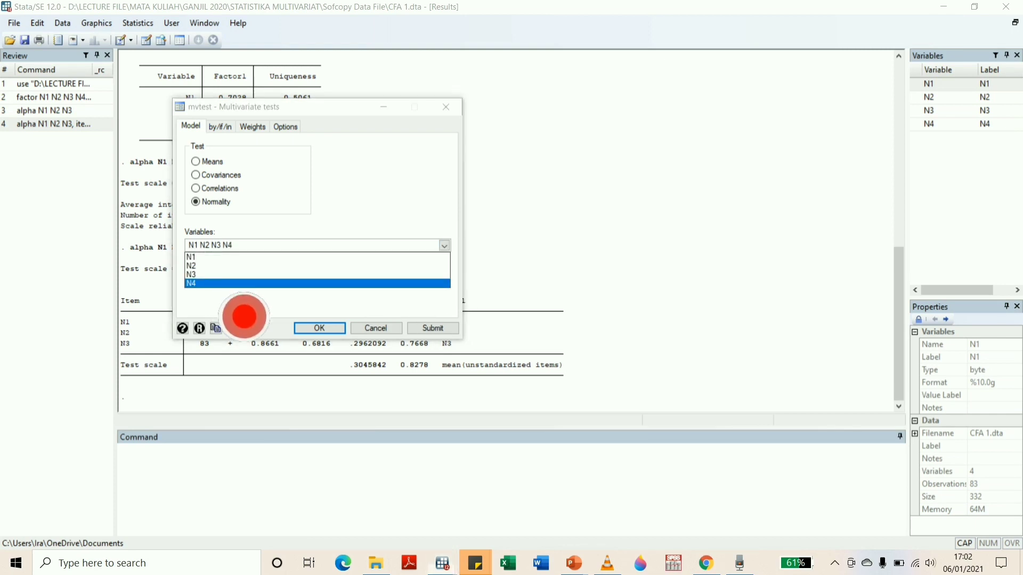
{"action": "left_click", "coordinate": [244, 315]}
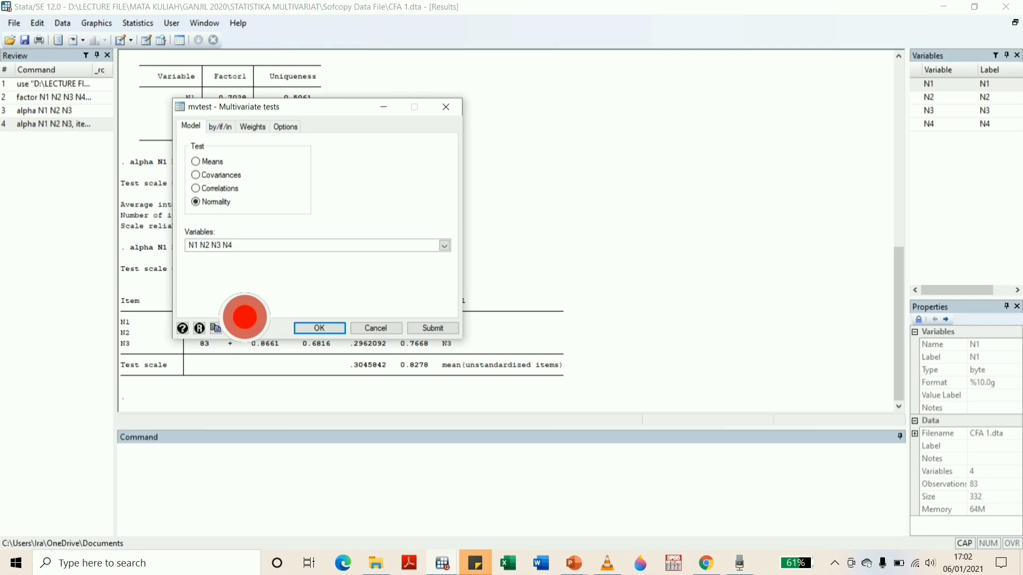
{"action": "left_click", "coordinate": [287, 128]}
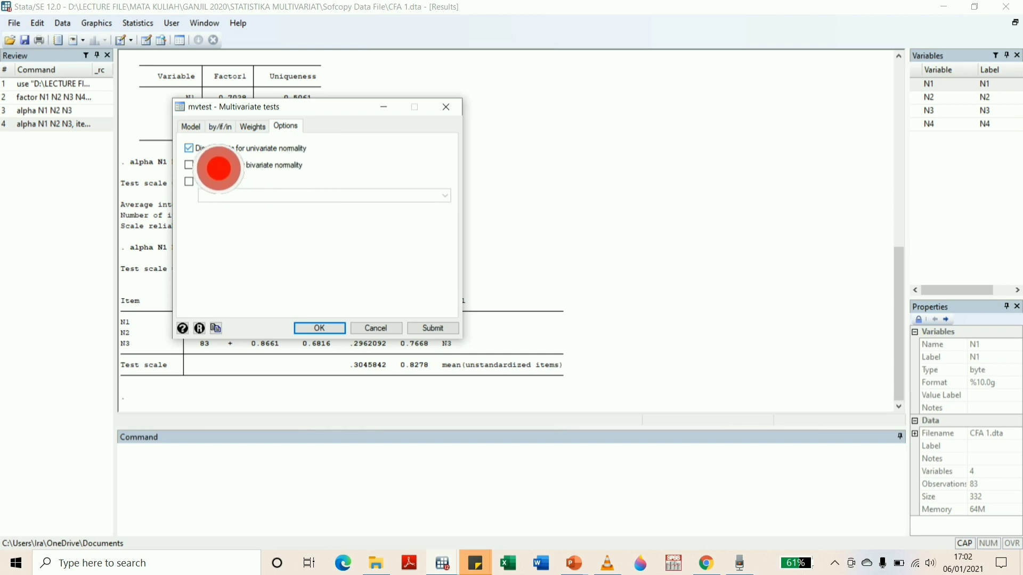
{"action": "left_click", "coordinate": [320, 329]}
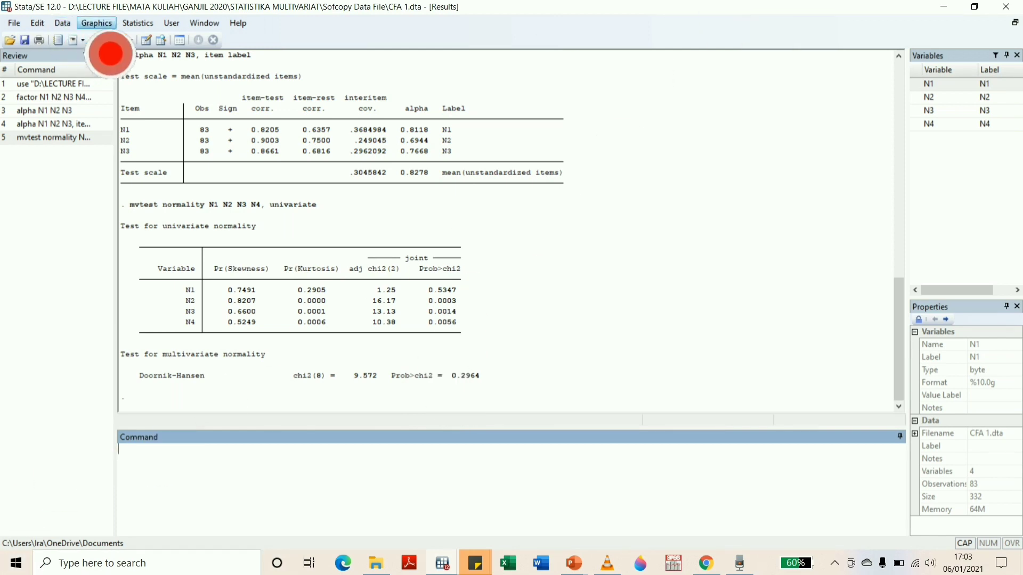
Open the SEM Builder for structural equation model building and estimation
{"action": "left_click", "coordinate": [140, 24]}
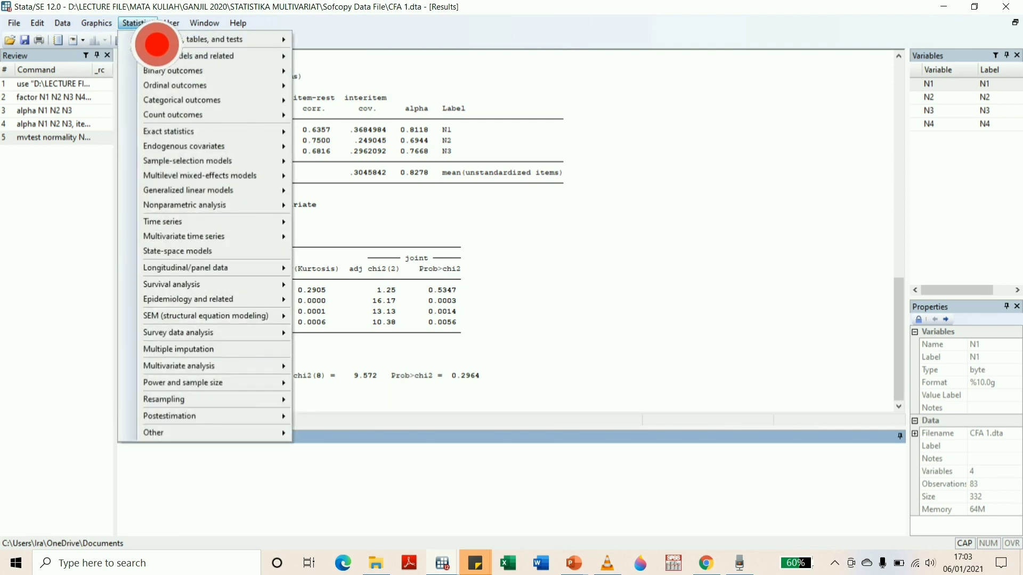
{"action": "mouse_move", "coordinate": [235, 318]}
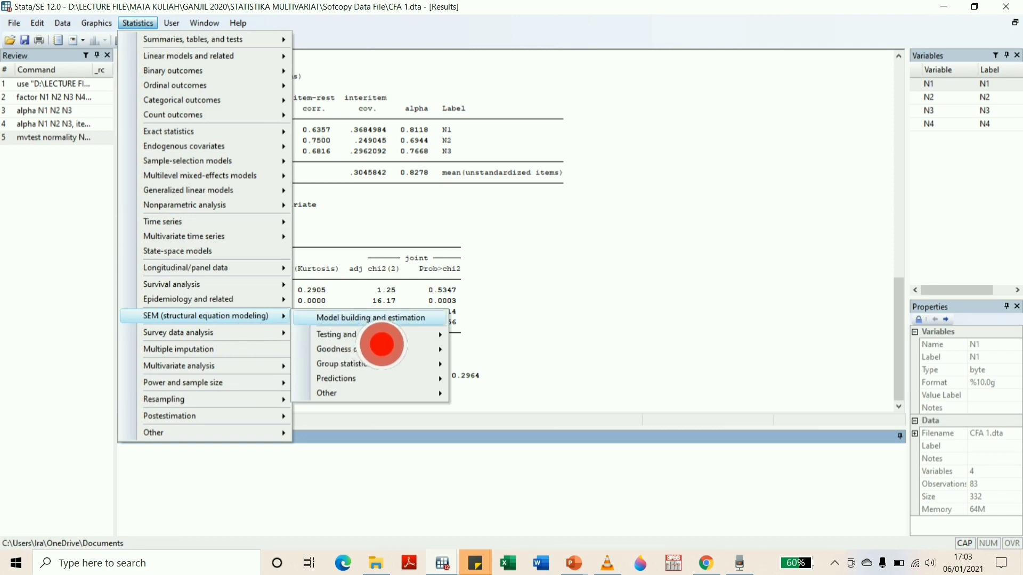
{"action": "left_click", "coordinate": [373, 318]}
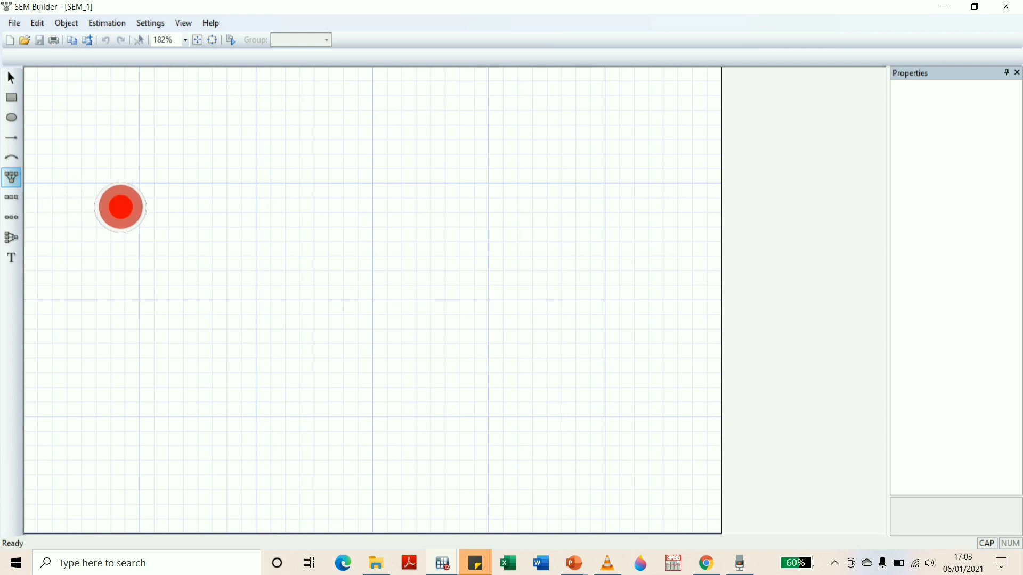
{"action": "left_click", "coordinate": [121, 207]}
{"action": "left_click_drag", "start_coordinate": [522, 211], "coordinate": [351, 162]}
{"action": "left_click_drag", "start_coordinate": [255, 196], "coordinate": [226, 197]}
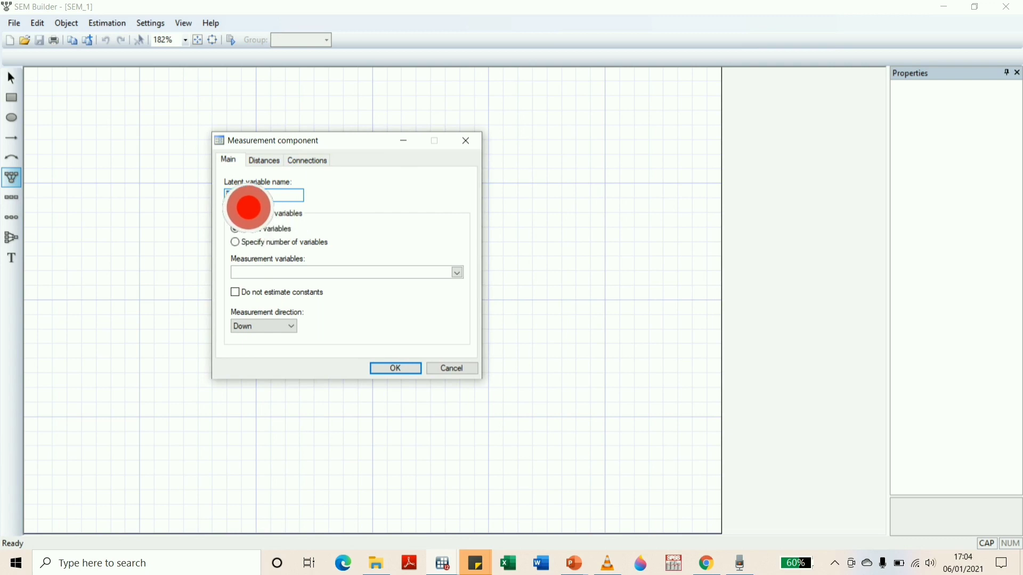
{"action": "key", "text": "Caps_Lock"}
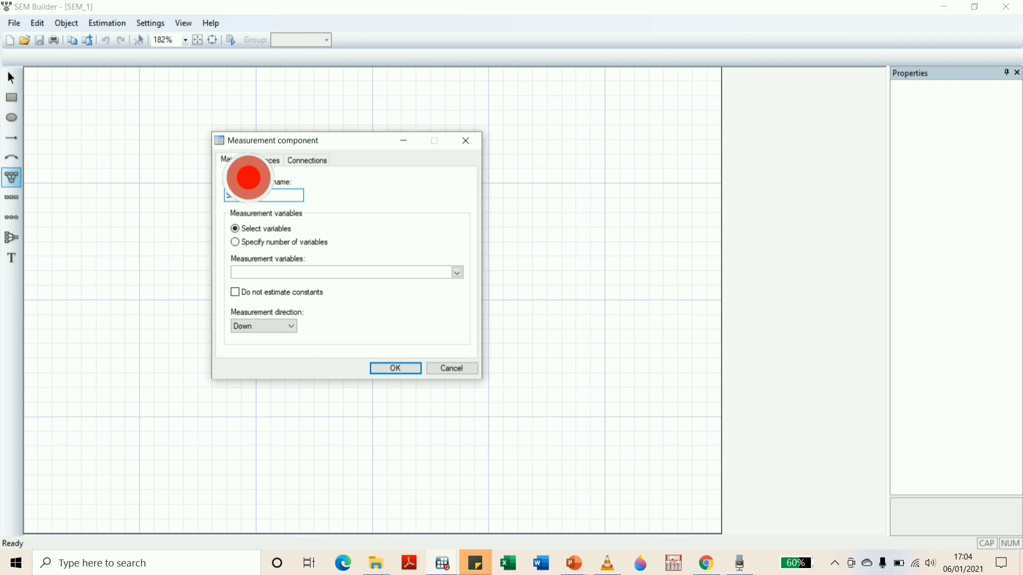
{"action": "type", "text": "Sholeha"}
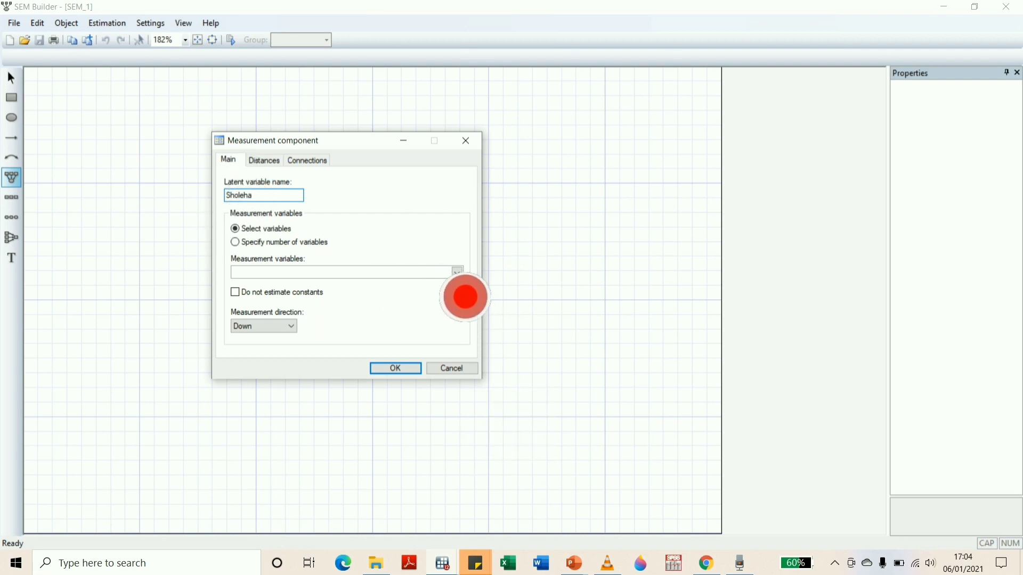
{"action": "left_click", "coordinate": [457, 273]}
{"action": "left_click", "coordinate": [287, 283]}
{"action": "left_click", "coordinate": [287, 292]}
{"action": "left_click", "coordinate": [286, 302]}
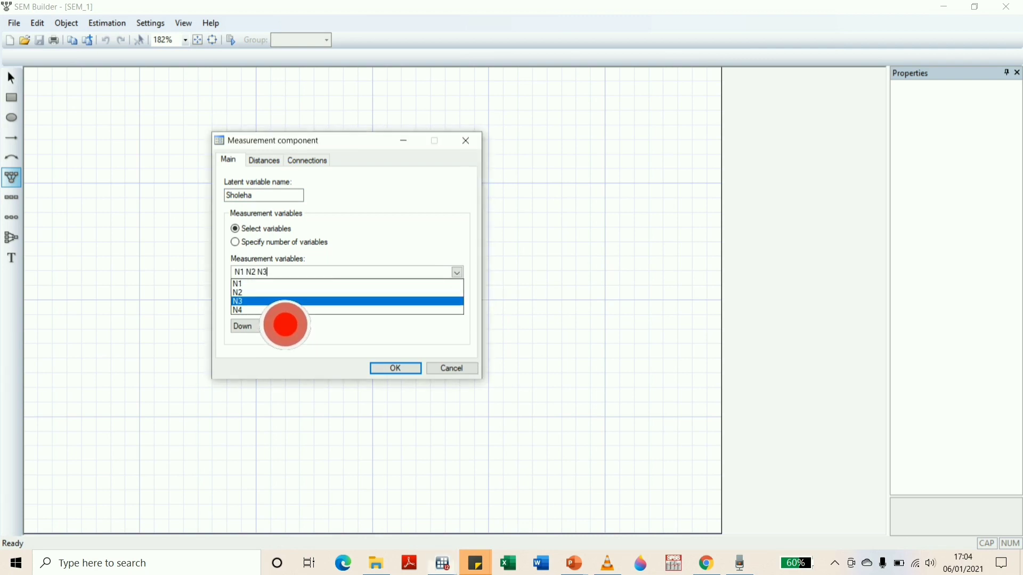
{"action": "left_click", "coordinate": [284, 310]}
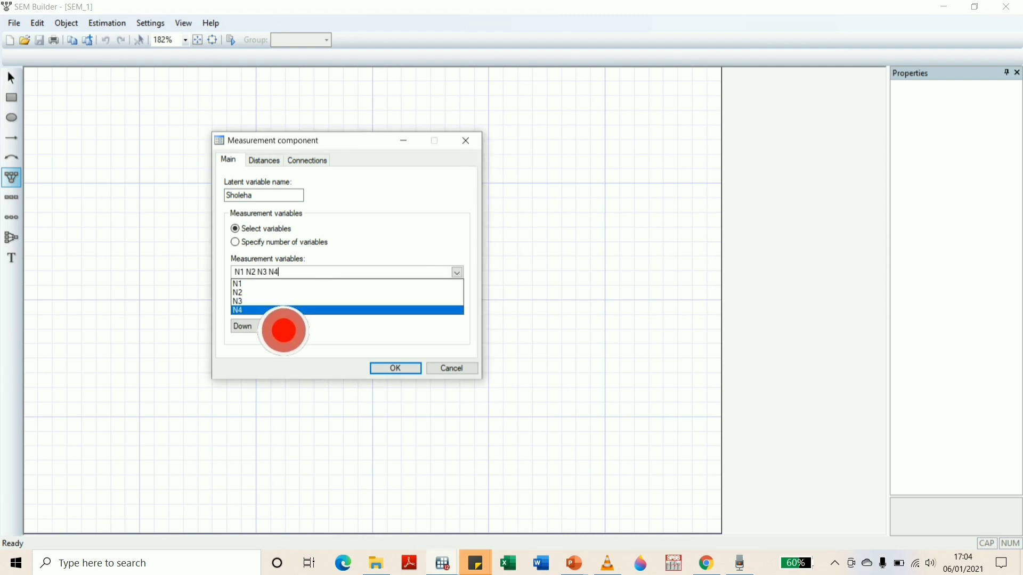
{"action": "left_click", "coordinate": [288, 325]}
{"action": "left_click", "coordinate": [292, 326]}
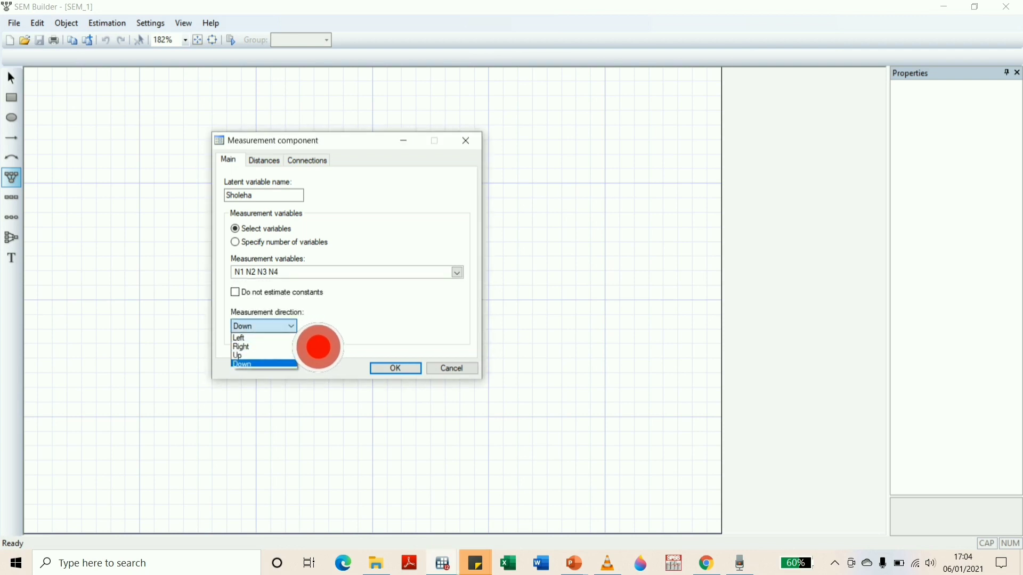
{"action": "left_click", "coordinate": [272, 339]}
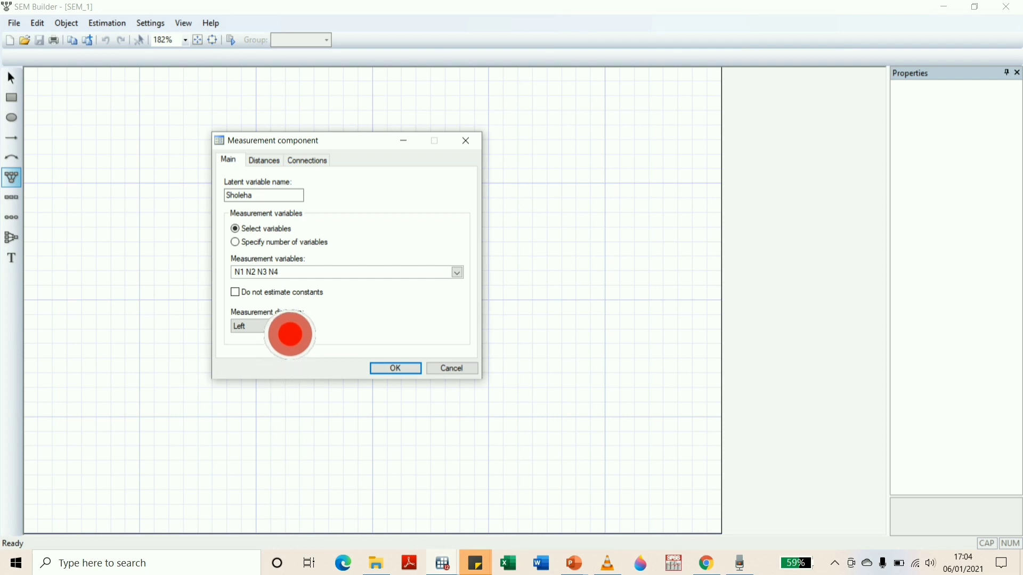
{"action": "left_click", "coordinate": [466, 141]}
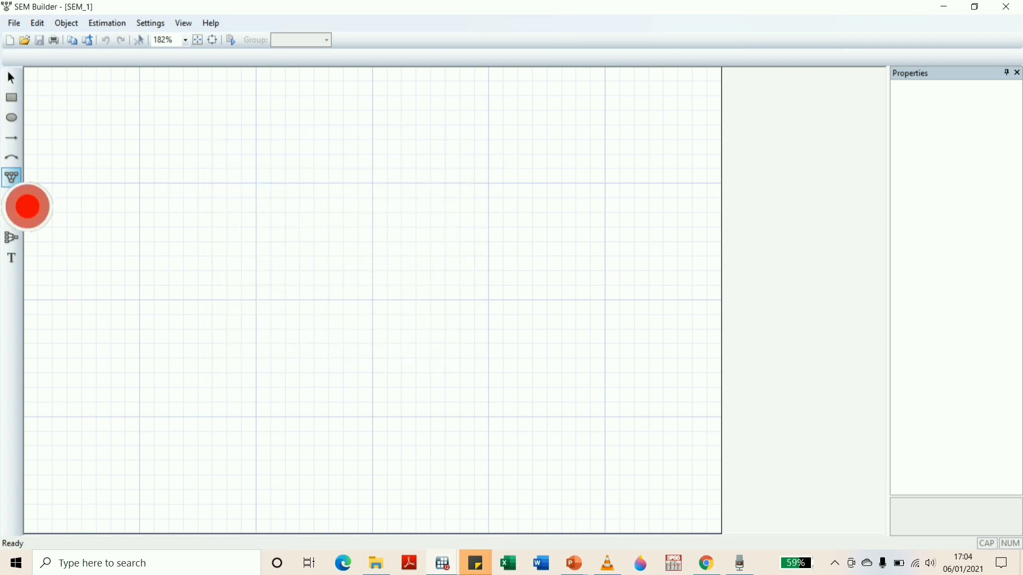
Add a measurement component to the canvas and name its latent variable Sholeha
{"action": "left_click", "coordinate": [151, 211]}
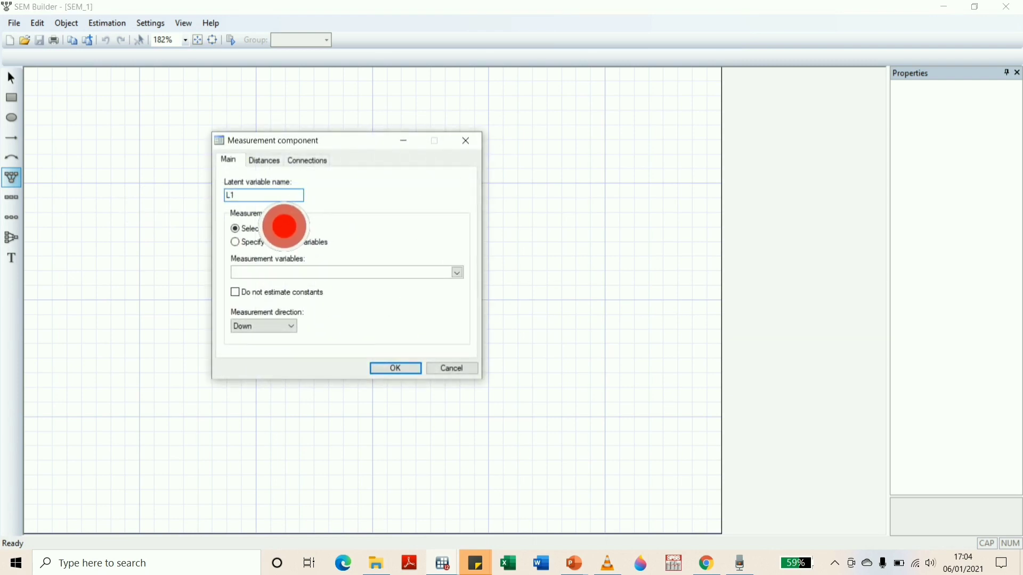
{"action": "type", "text": "S"}
{"action": "key", "text": "Caps_Lock"}
{"action": "type", "text": "holeha"}
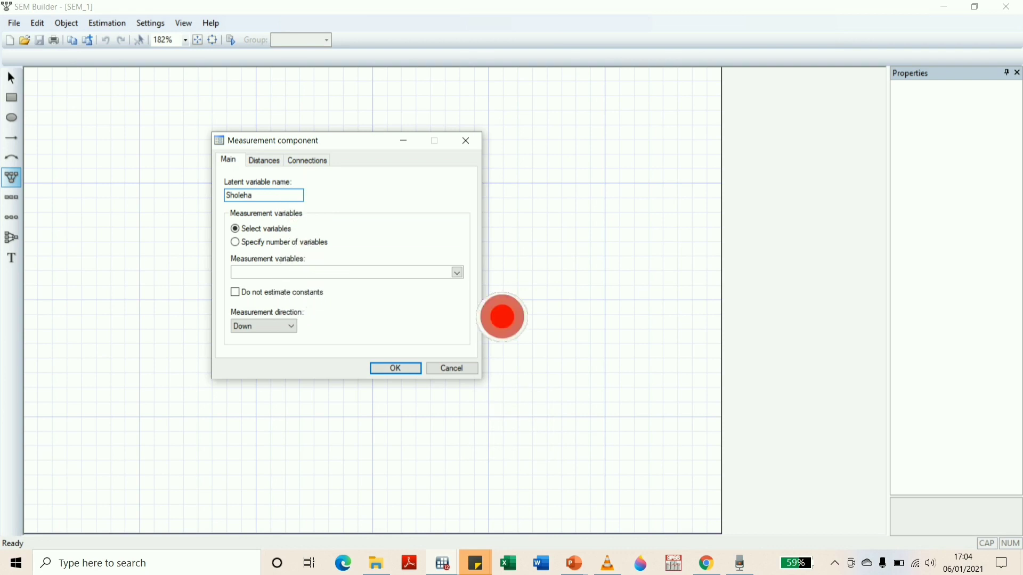
Assign N1, N2, N3 and N4 as Sholeha's measurement variables, set the measurement direction to Left and create the component
{"action": "left_click", "coordinate": [458, 273]}
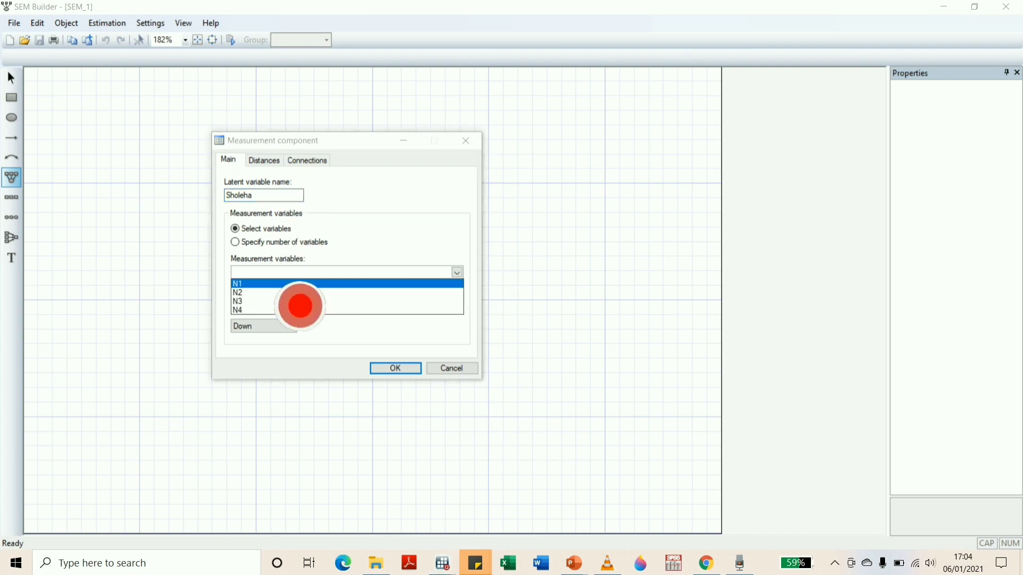
{"action": "left_click", "coordinate": [279, 284]}
{"action": "left_click", "coordinate": [272, 293]}
{"action": "left_click", "coordinate": [277, 301]}
{"action": "left_click", "coordinate": [277, 310]}
{"action": "left_click", "coordinate": [320, 351]}
{"action": "left_click", "coordinate": [291, 326]}
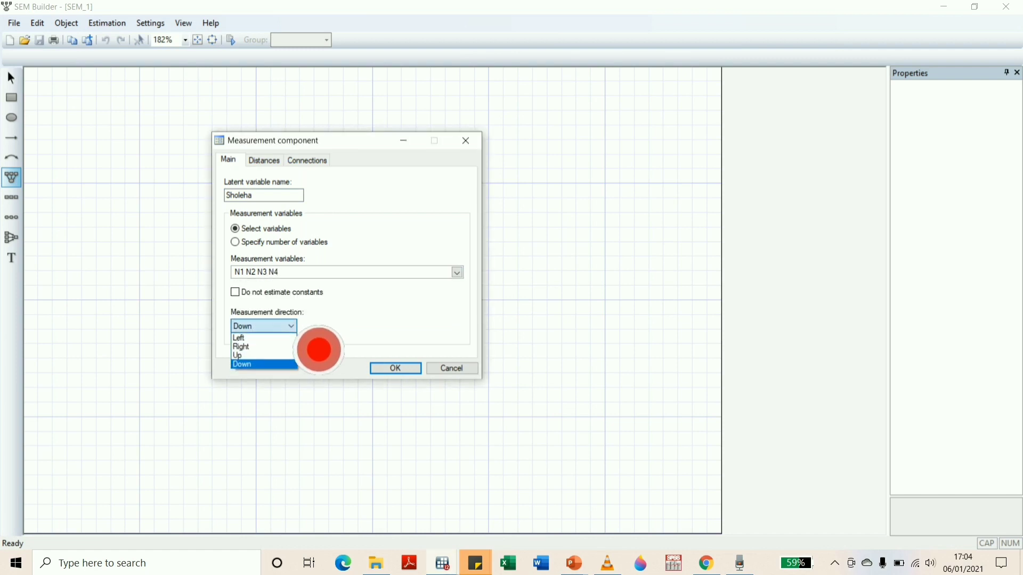
{"action": "left_click", "coordinate": [258, 339]}
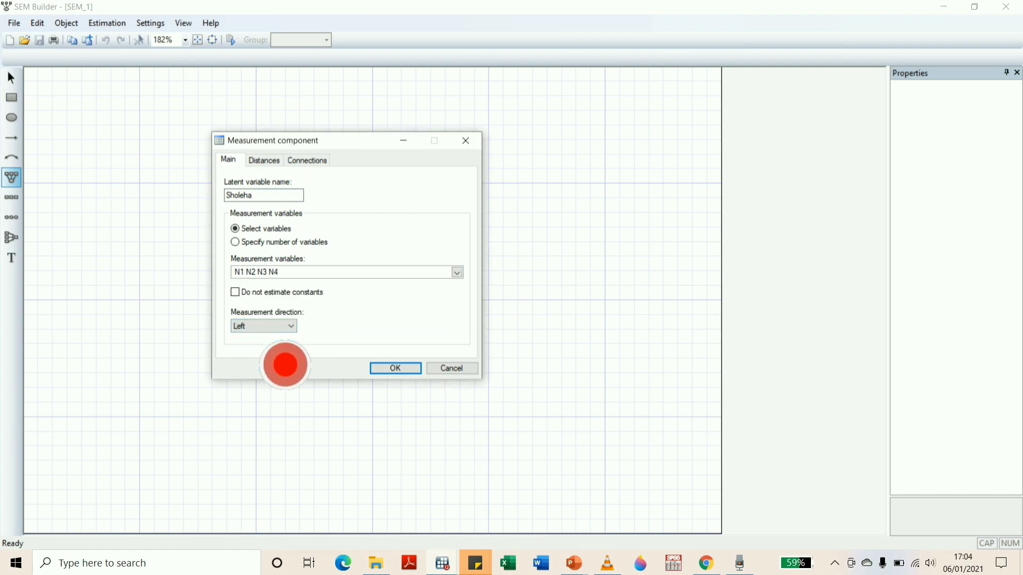
{"action": "left_click", "coordinate": [417, 372]}
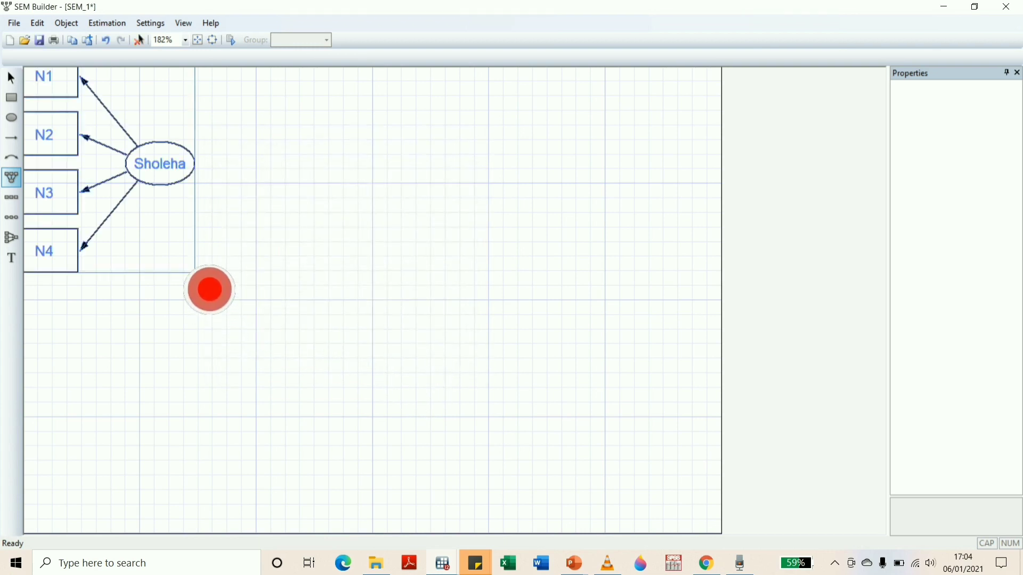
{"action": "left_click", "coordinate": [185, 40]}
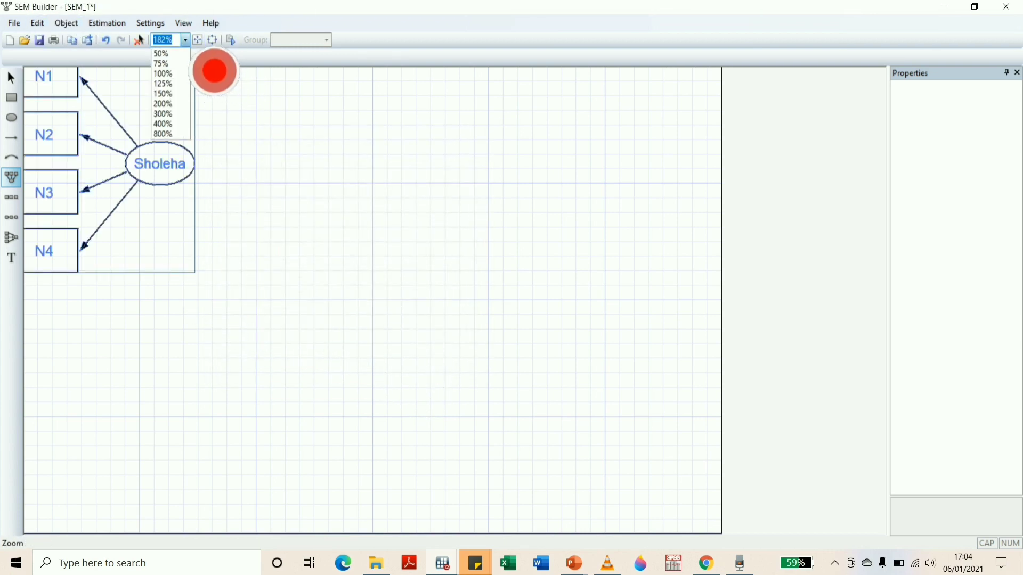
{"action": "left_click", "coordinate": [169, 94]}
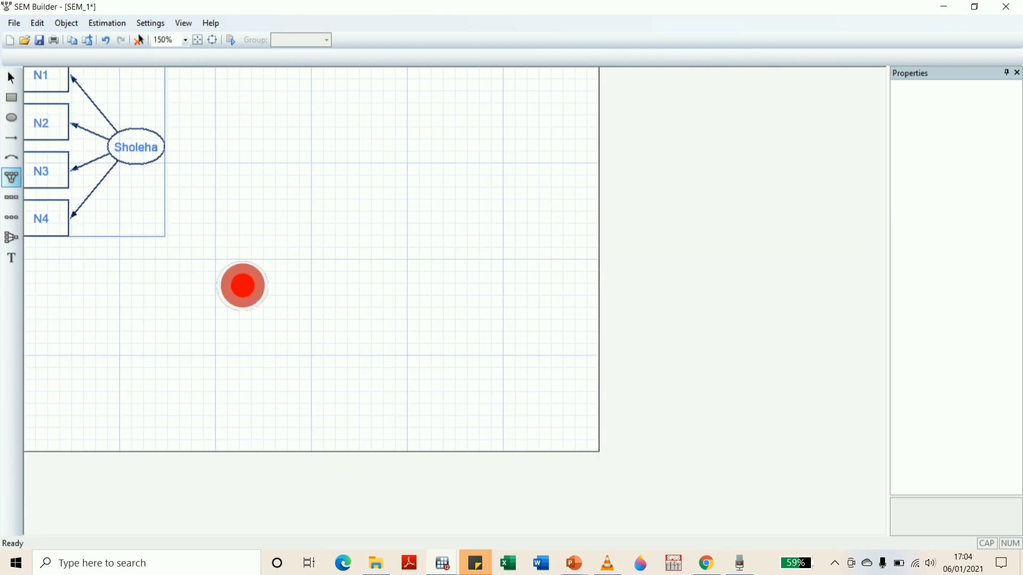
{"action": "left_click", "coordinate": [242, 285]}
{"action": "left_click", "coordinate": [56, 98]}
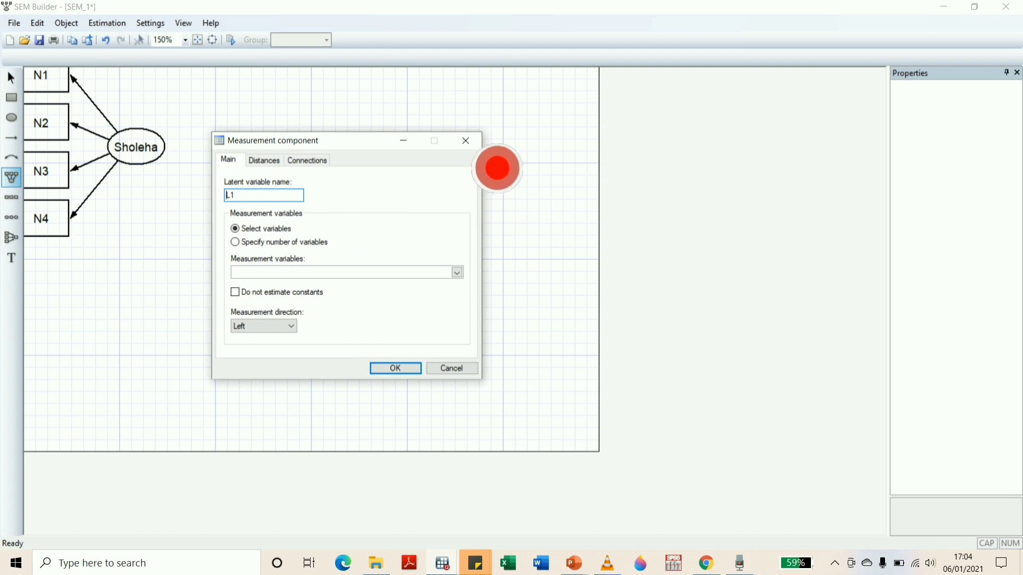
{"action": "left_click", "coordinate": [466, 141]}
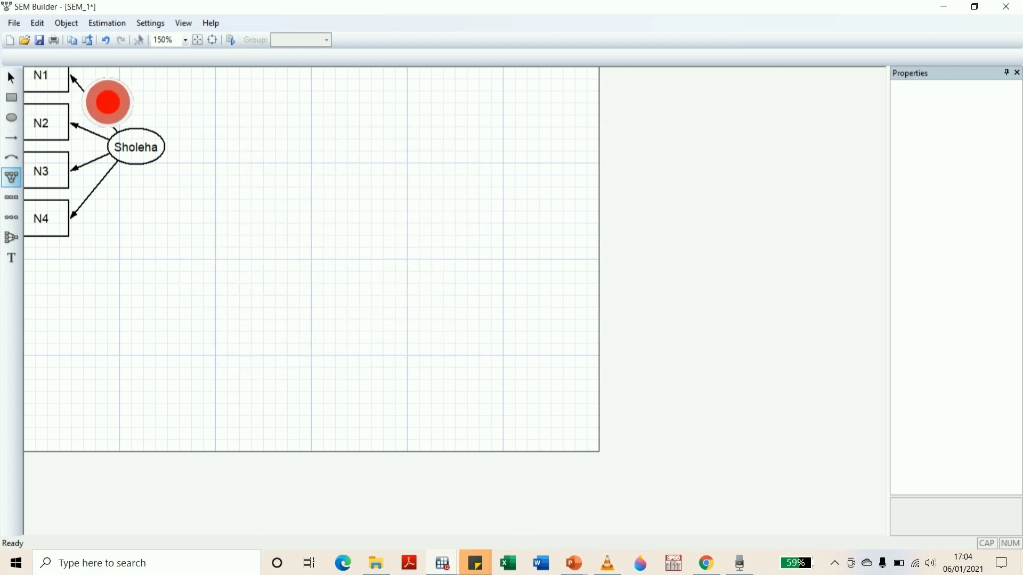
{"action": "left_click", "coordinate": [138, 119]}
{"action": "left_click", "coordinate": [465, 141]}
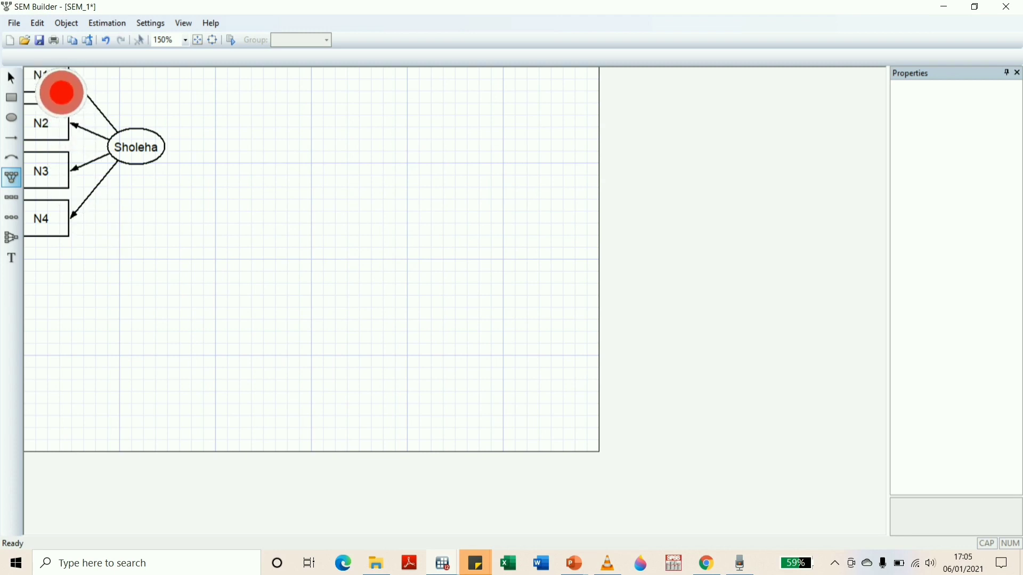
{"action": "left_click", "coordinate": [195, 206]}
{"action": "left_click", "coordinate": [466, 140]}
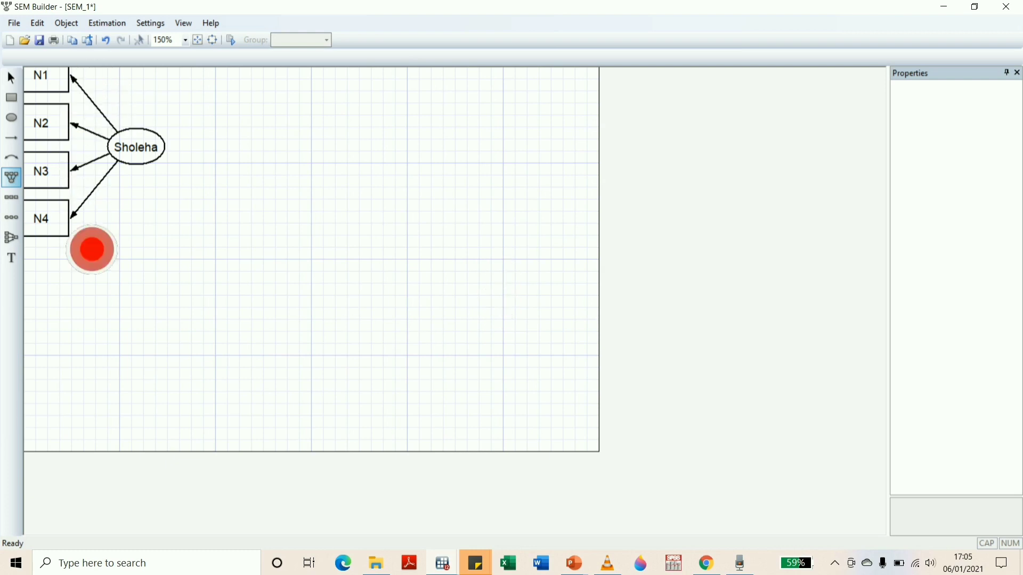
Select the whole measurement diagram and move it away from the canvas edge so its error terms fit on the canvas
{"action": "left_click", "coordinate": [12, 78]}
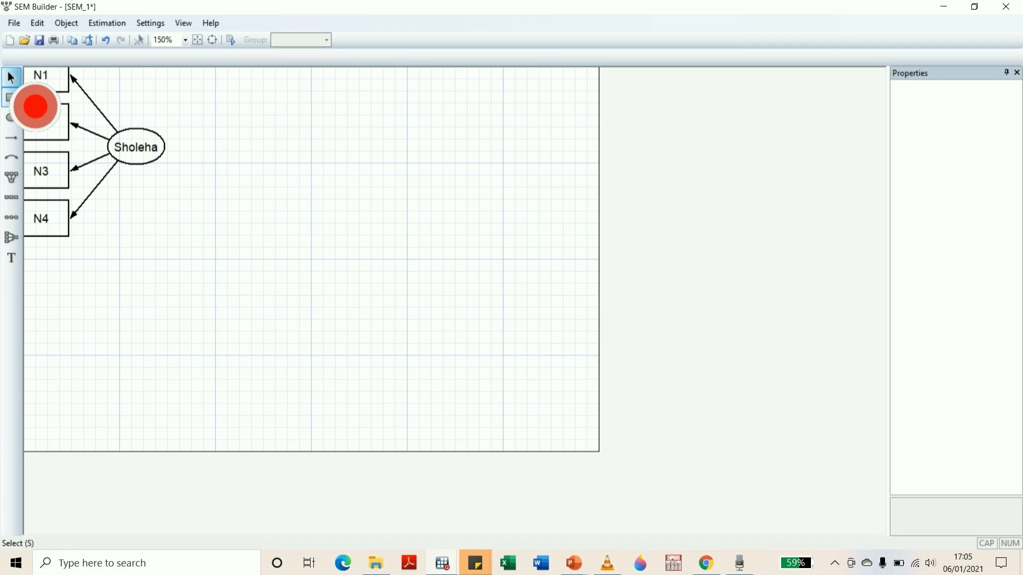
{"action": "left_click_drag", "start_coordinate": [179, 249], "coordinate": [24, 67]}
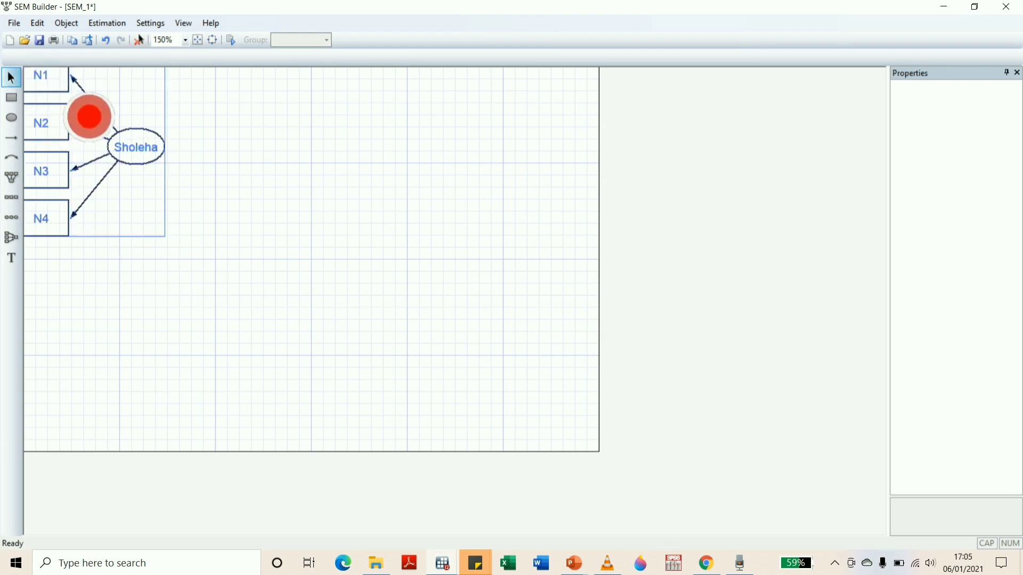
{"action": "left_click", "coordinate": [142, 85]}
{"action": "left_click_drag", "start_coordinate": [216, 252], "coordinate": [37, 94]}
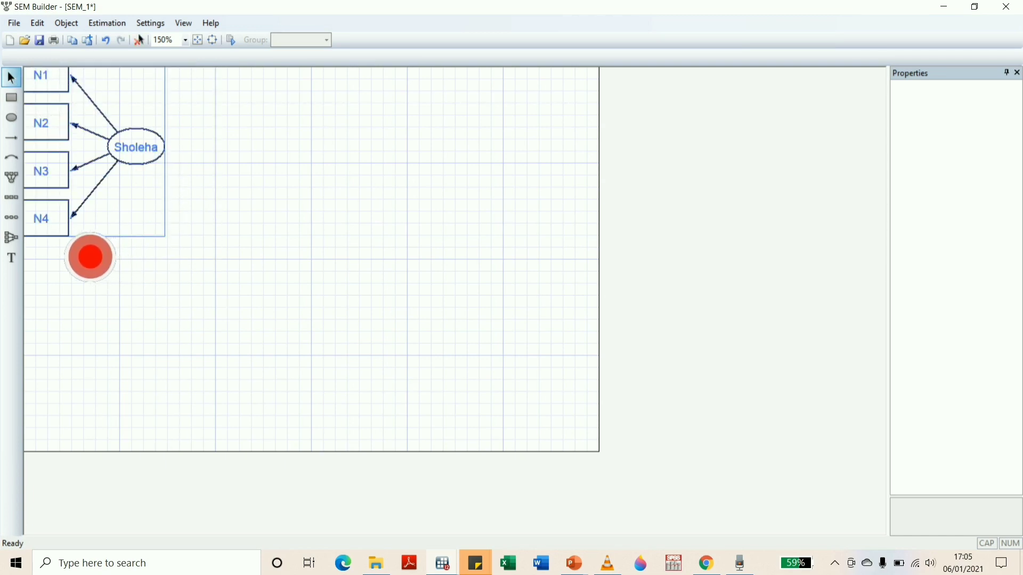
{"action": "left_click_drag", "start_coordinate": [90, 257], "coordinate": [313, 313]}
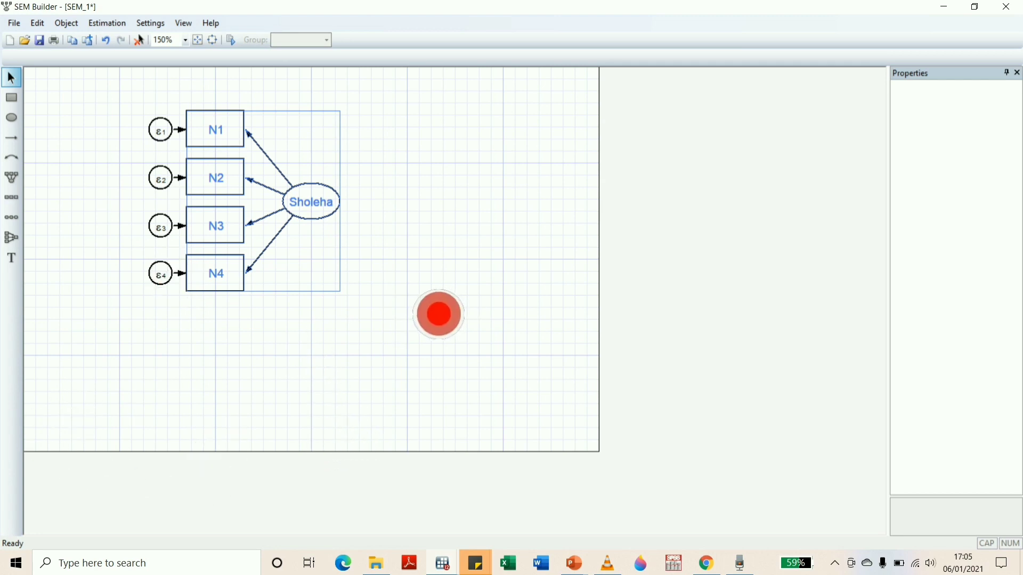
Estimate the model by maximum likelihood as a standard analysis without groups, displaying standardized coefficients and values
{"action": "left_click", "coordinate": [186, 40]}
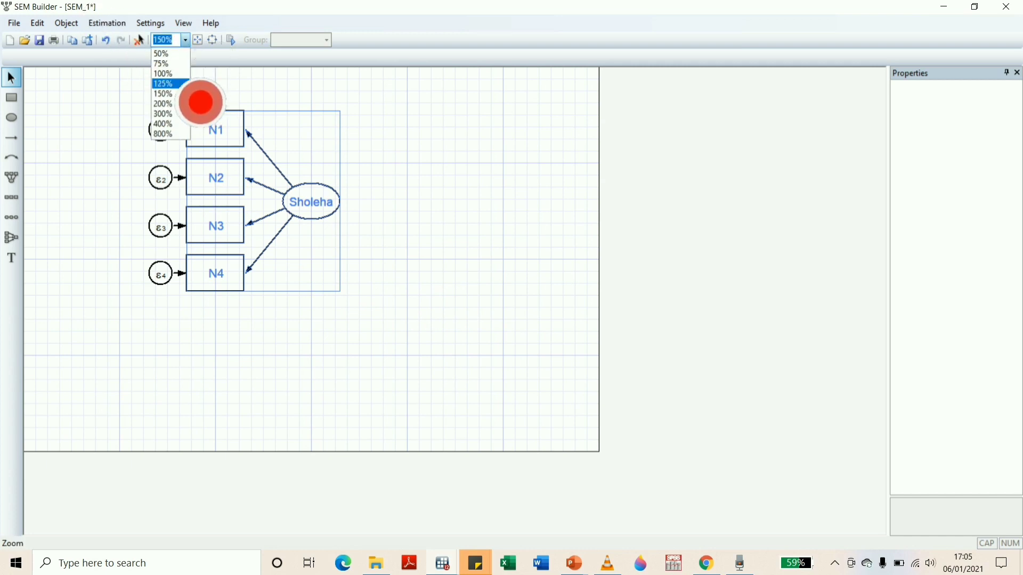
{"action": "left_click", "coordinate": [170, 74]}
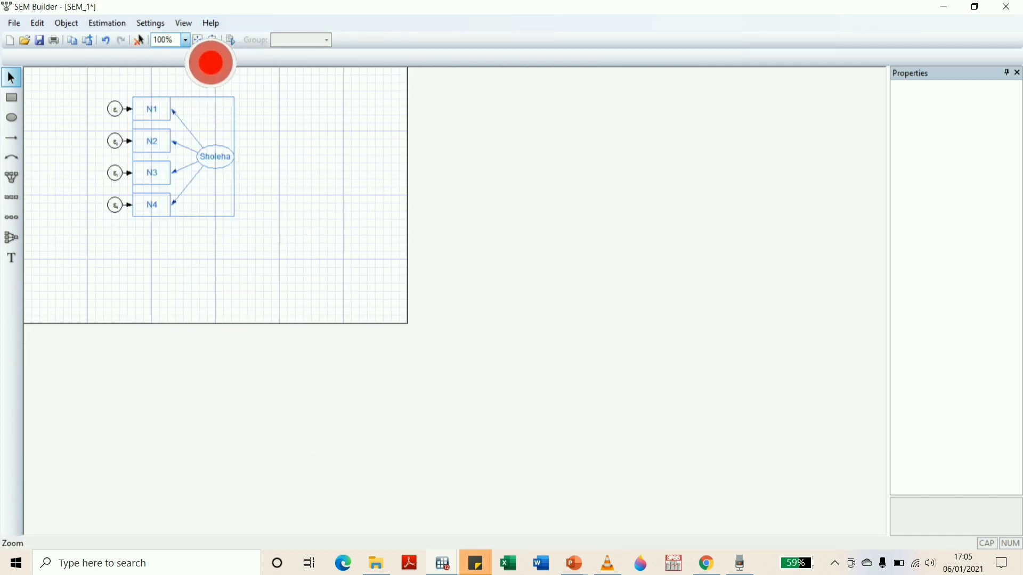
{"action": "left_click", "coordinate": [186, 40]}
{"action": "left_click", "coordinate": [180, 82]}
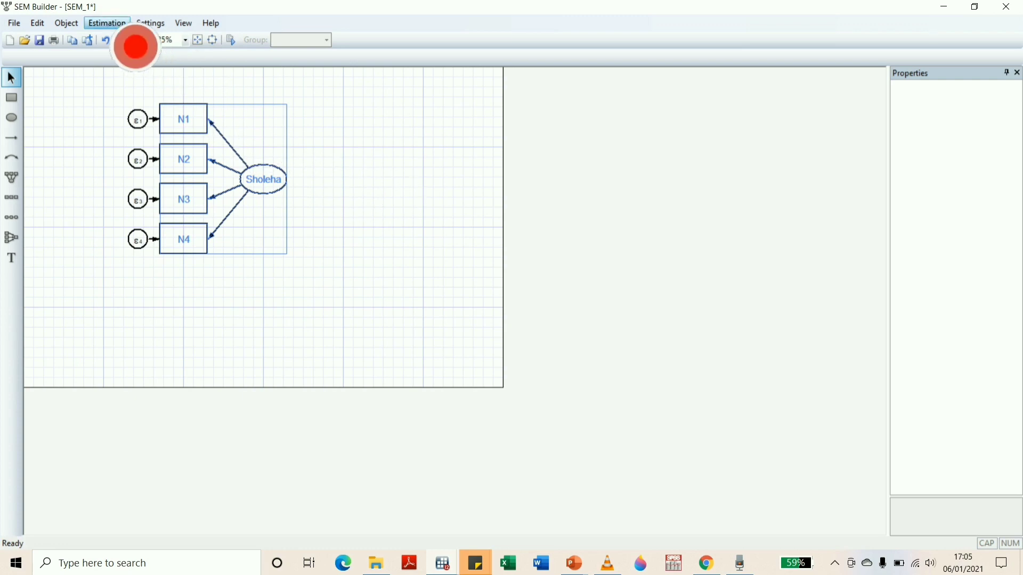
{"action": "left_click", "coordinate": [107, 23]}
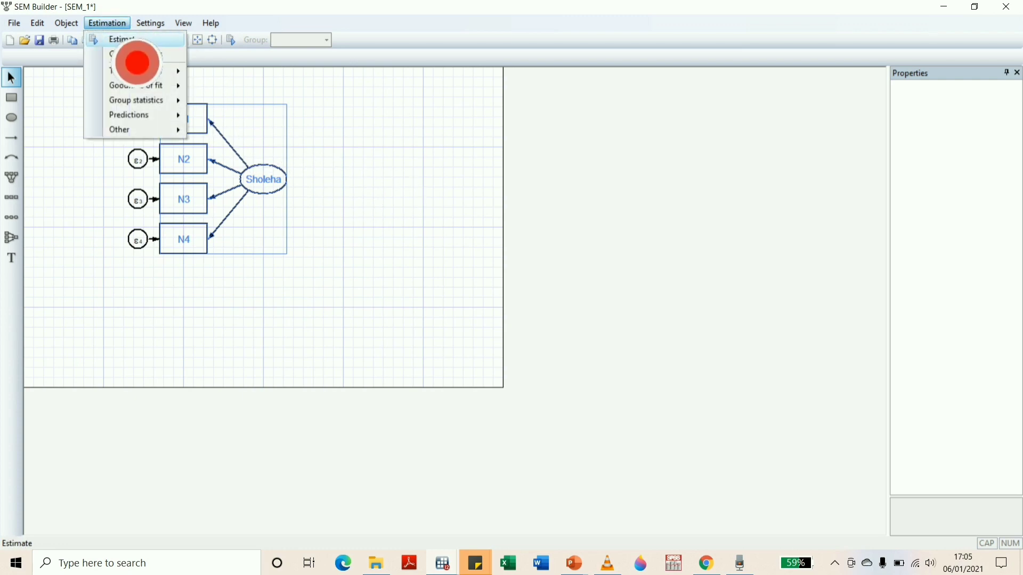
{"action": "left_click", "coordinate": [133, 40]}
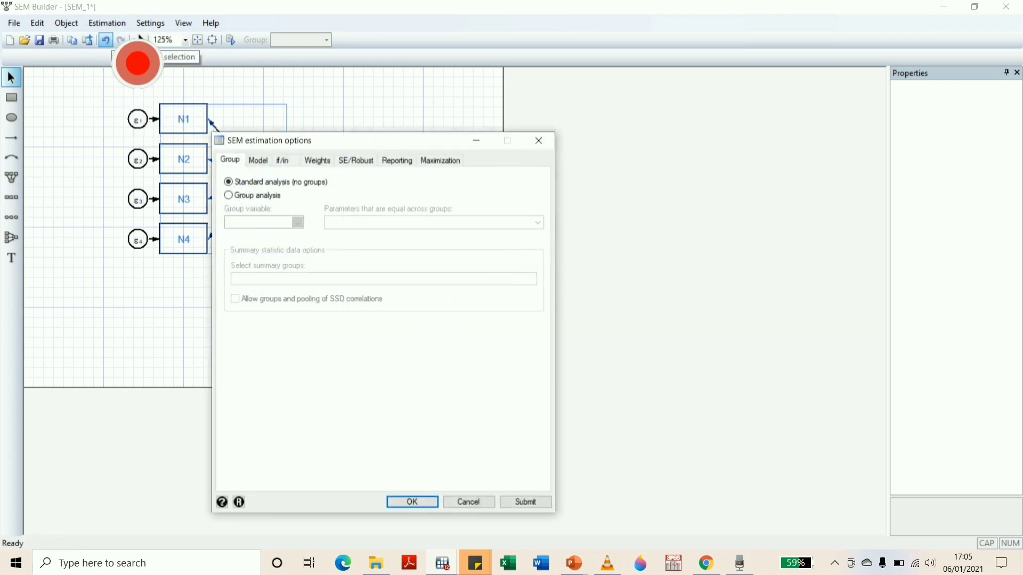
{"action": "left_click_drag", "start_coordinate": [373, 165], "coordinate": [450, 105]}
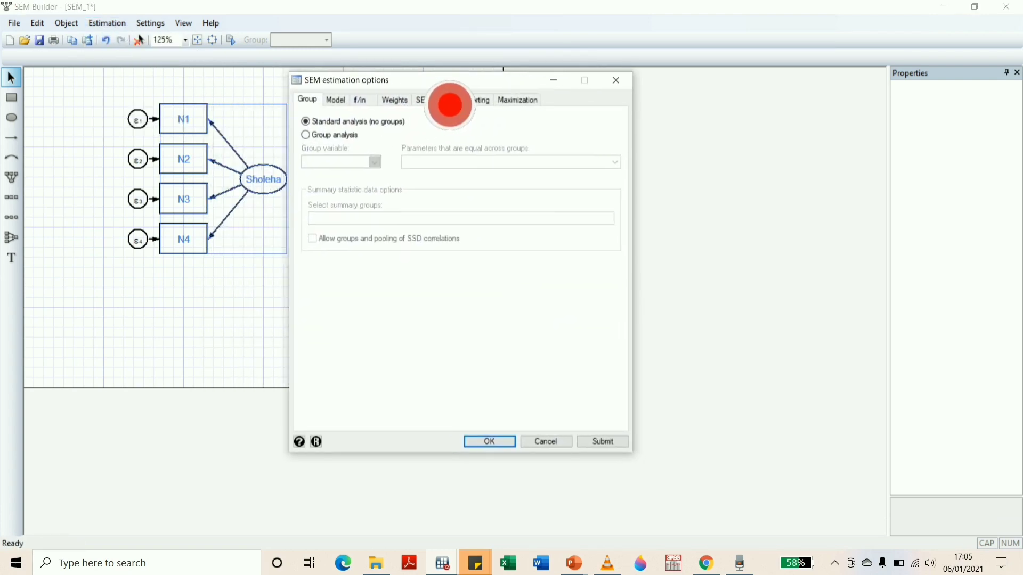
{"action": "left_click", "coordinate": [335, 100]}
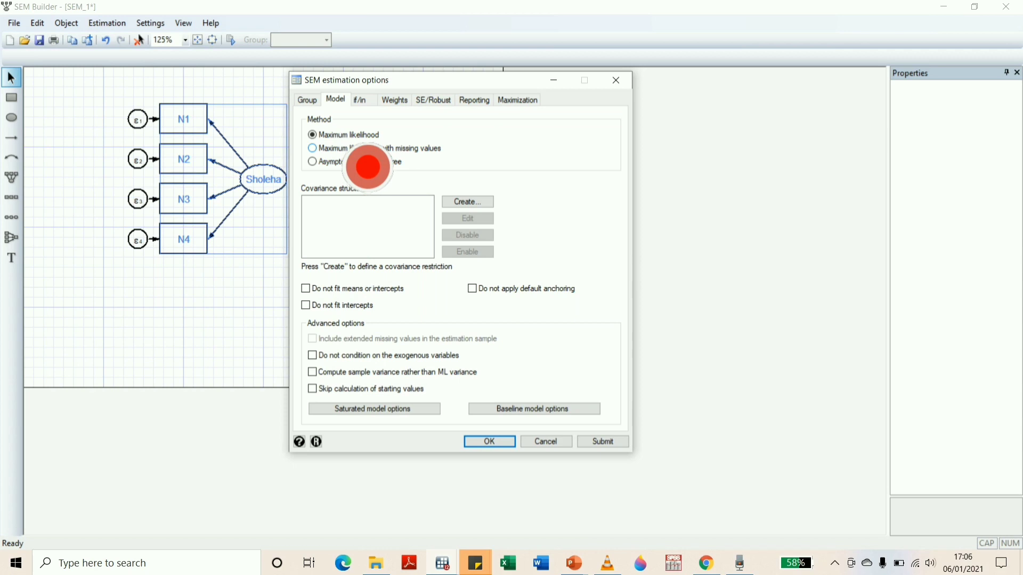
{"action": "left_click", "coordinate": [474, 100]}
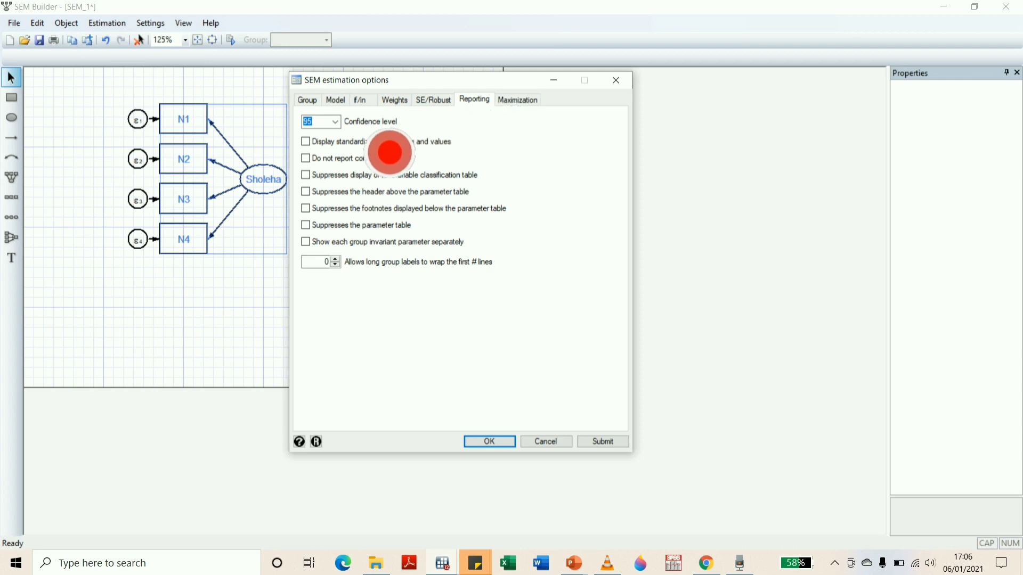
{"action": "left_click", "coordinate": [307, 141]}
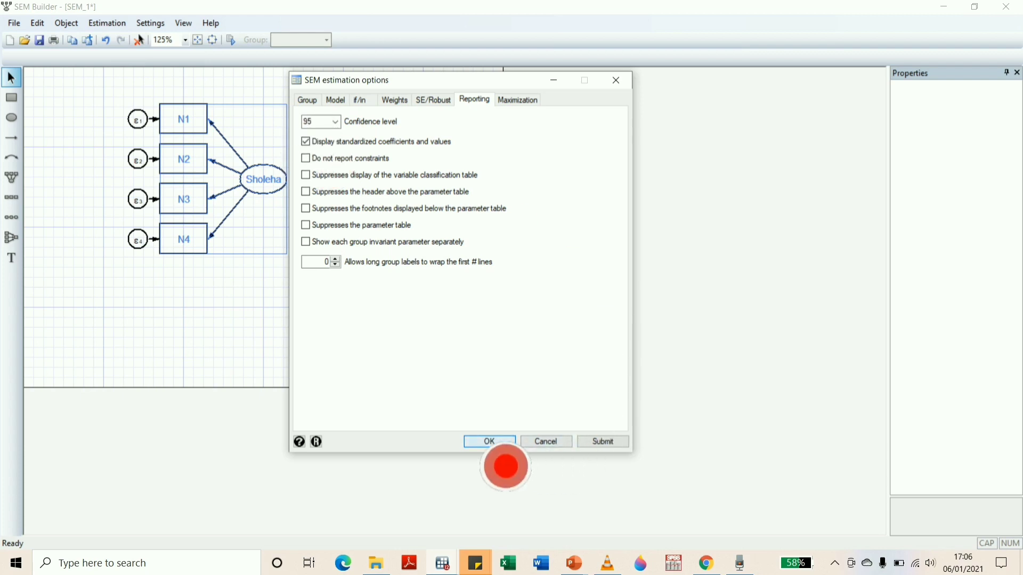
{"action": "left_click", "coordinate": [484, 442]}
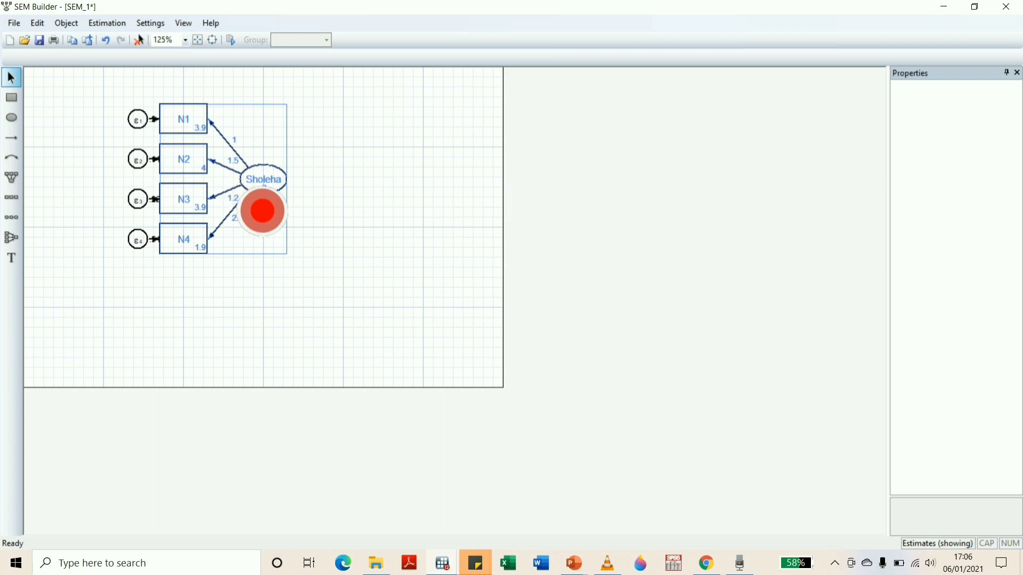
Switch to the Stata results window and examine the standardized loadings, p-values, variances and the test of model versus saturated
{"action": "mouse_move", "coordinate": [469, 564]}
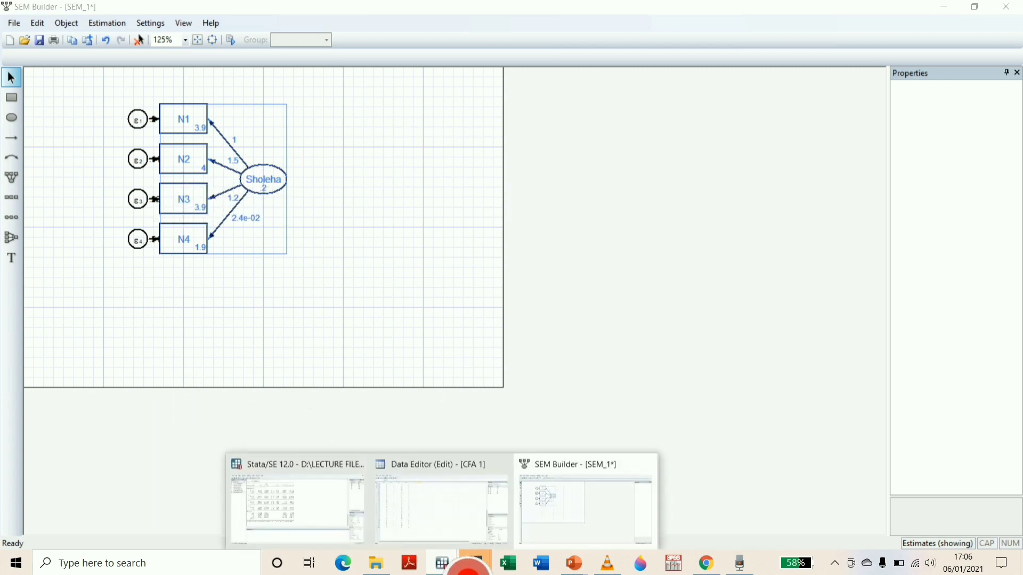
{"action": "left_click", "coordinate": [304, 540]}
{"action": "scroll", "coordinate": [437, 230], "scroll_direction": "up", "scroll_amount": 6}
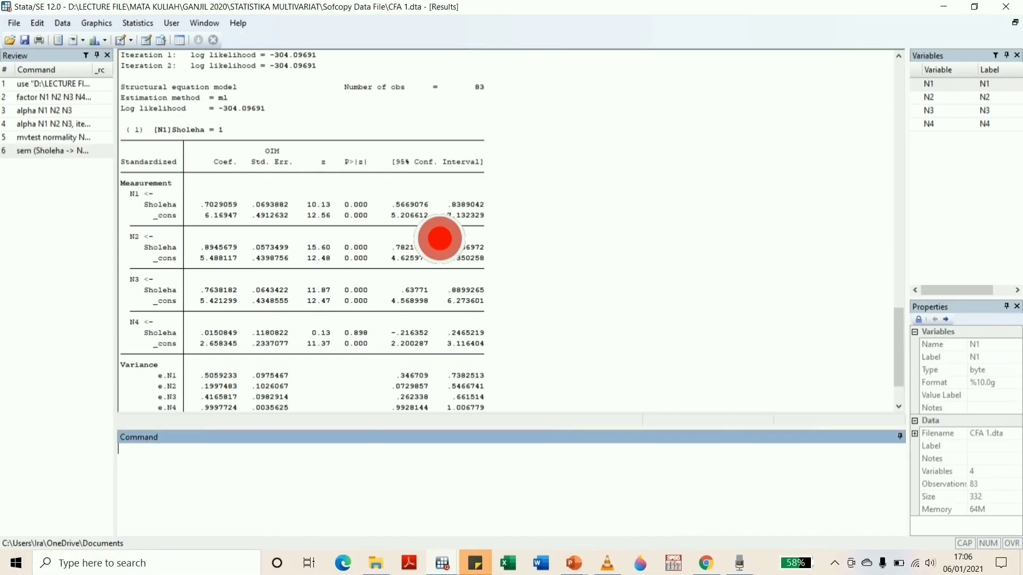
{"action": "scroll", "coordinate": [439, 239], "scroll_direction": "down", "scroll_amount": 2}
{"action": "scroll", "coordinate": [439, 238], "scroll_direction": "down", "scroll_amount": 4}
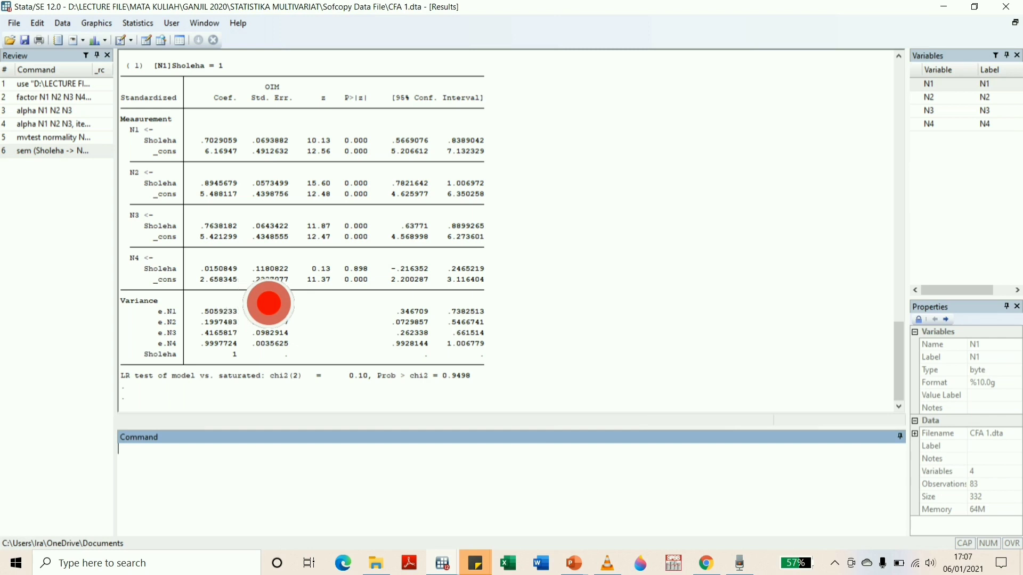
{"action": "scroll", "coordinate": [268, 320], "scroll_direction": "up", "scroll_amount": 3}
{"action": "scroll", "coordinate": [296, 331], "scroll_direction": "down", "scroll_amount": 2}
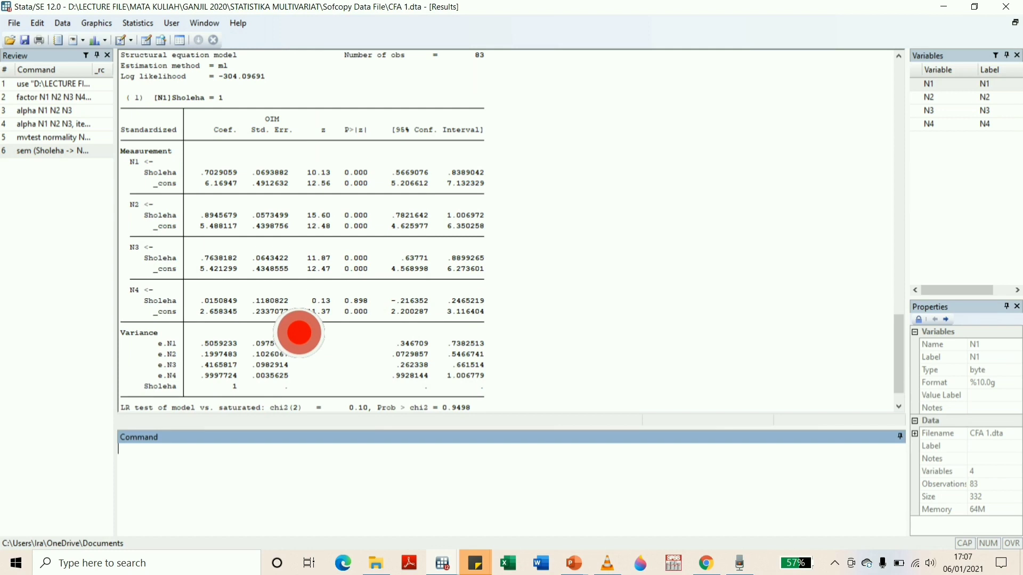
{"action": "scroll", "coordinate": [299, 332], "scroll_direction": "down", "scroll_amount": 1}
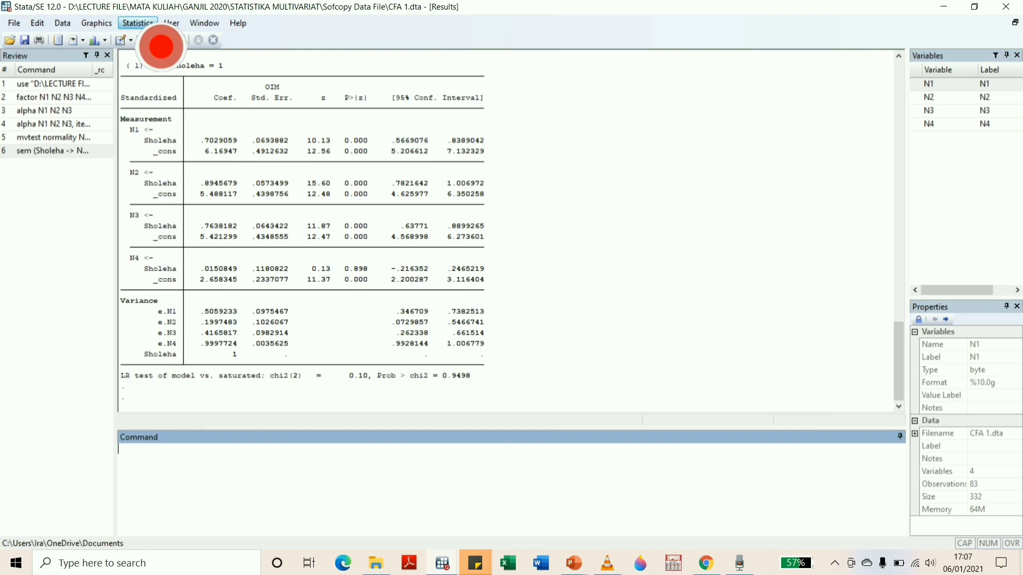
Report the overall goodness of fit of the estimated SEM model, displaying all available statistics
{"action": "left_click", "coordinate": [150, 25]}
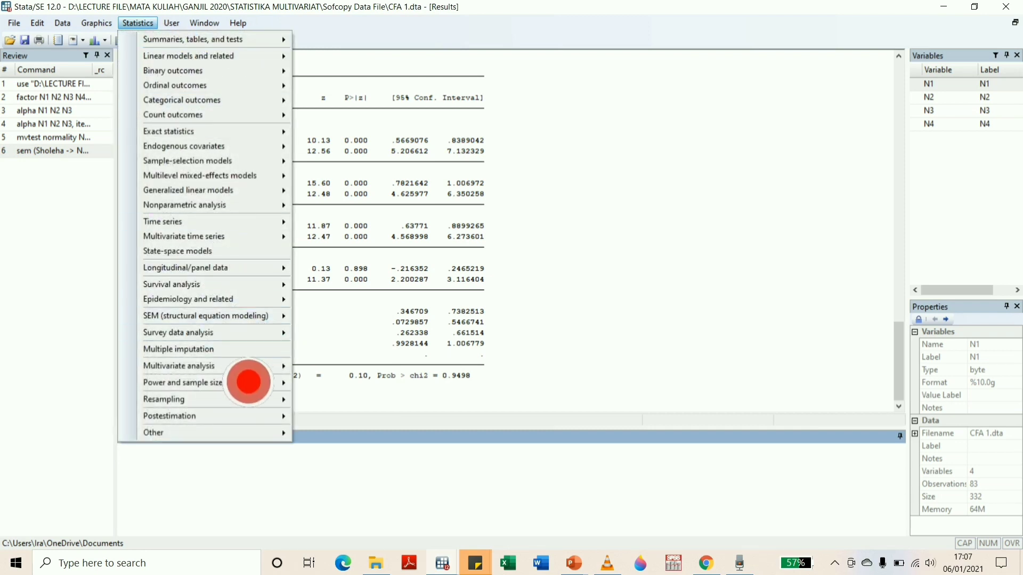
{"action": "mouse_move", "coordinate": [277, 316]}
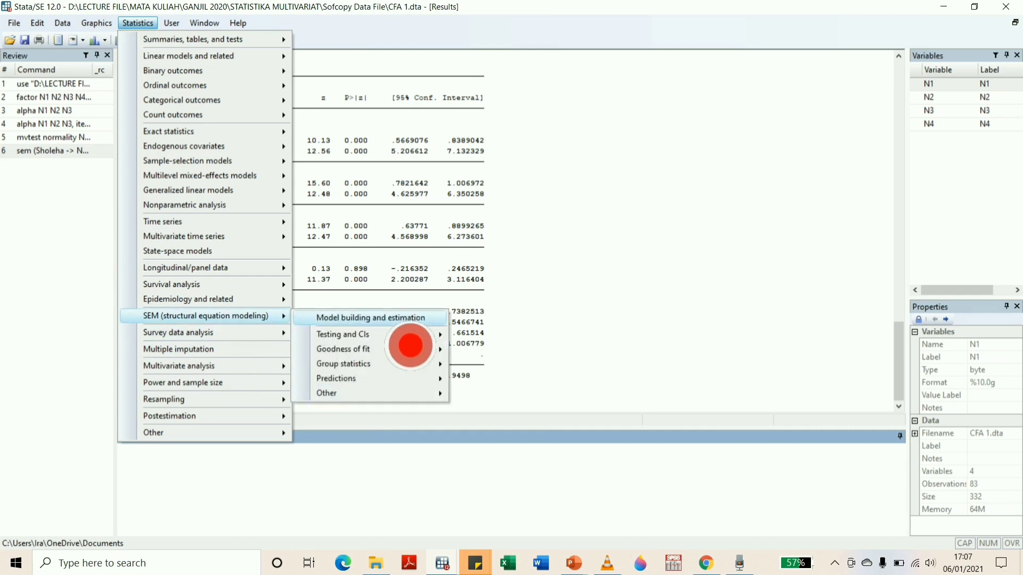
{"action": "mouse_move", "coordinate": [395, 349]}
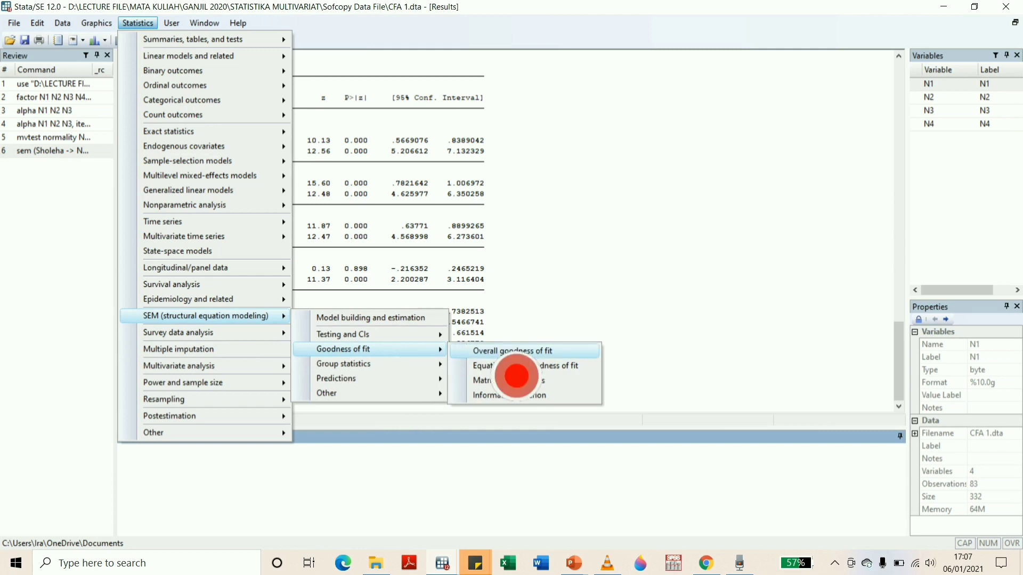
{"action": "left_click", "coordinate": [514, 352]}
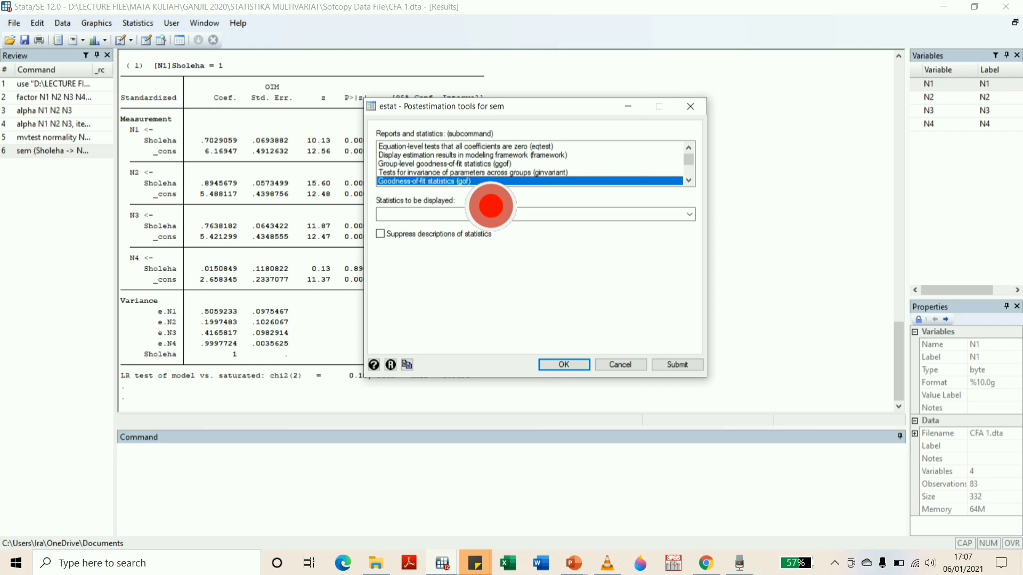
{"action": "left_click", "coordinate": [491, 214]}
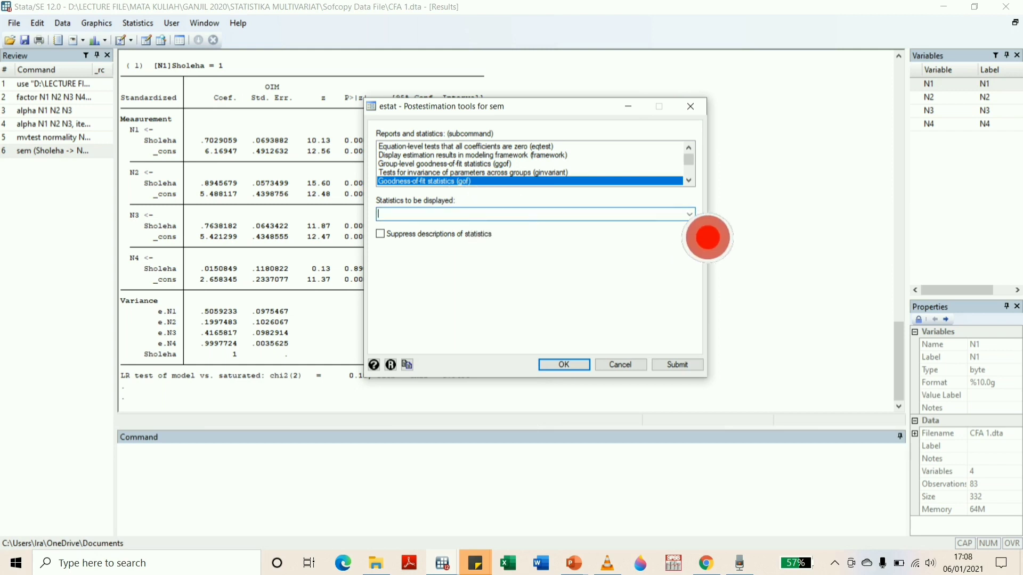
{"action": "left_click", "coordinate": [691, 215]}
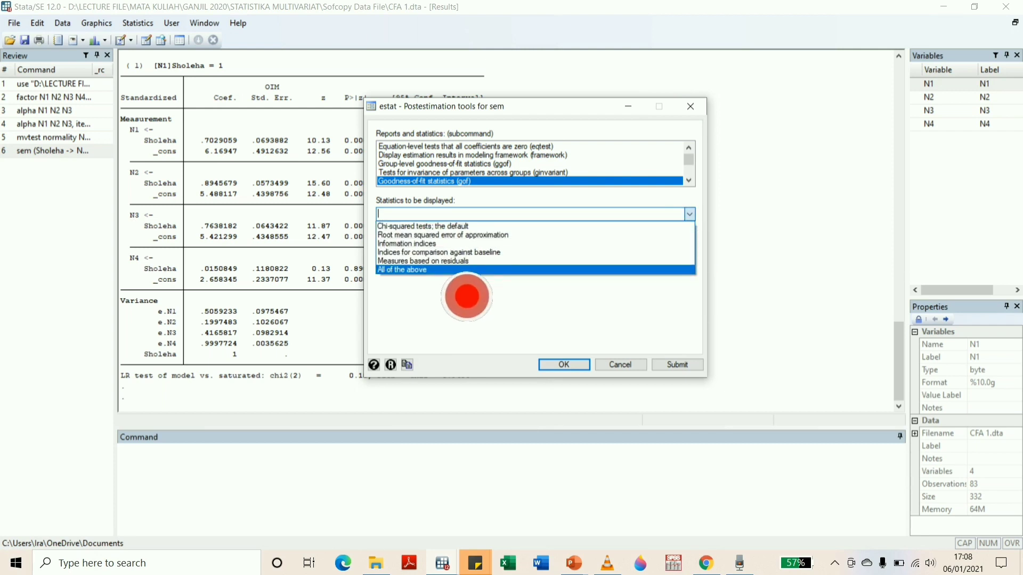
{"action": "left_click", "coordinate": [464, 297]}
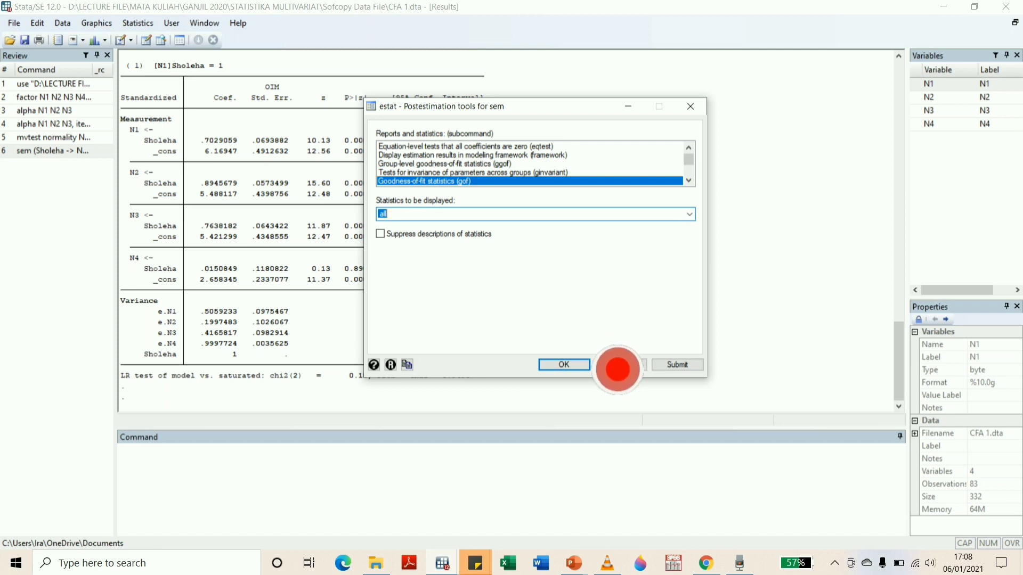
{"action": "left_click", "coordinate": [584, 367]}
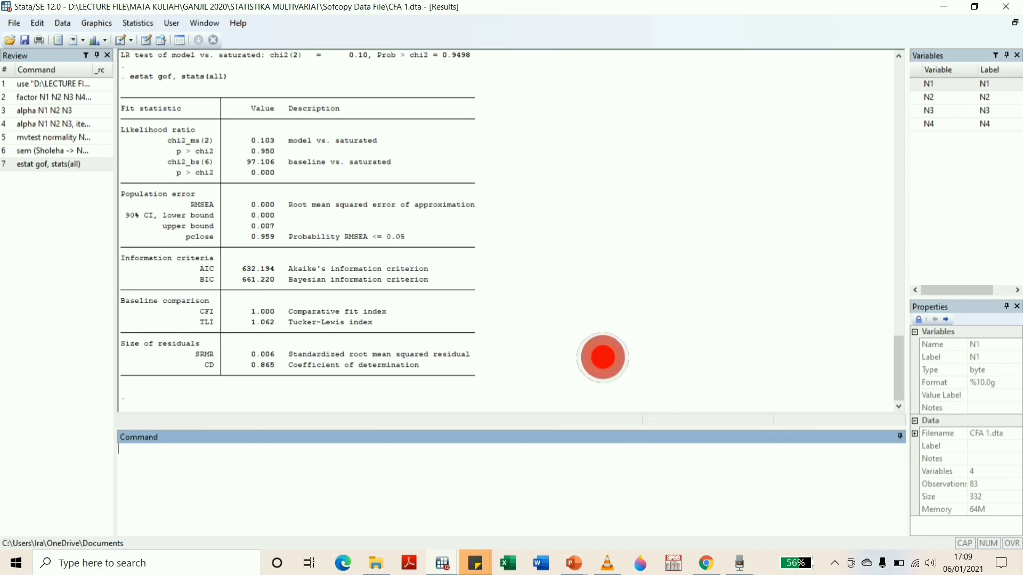
{"action": "scroll", "coordinate": [493, 304], "scroll_direction": "up", "scroll_amount": 9}
{"action": "scroll", "coordinate": [494, 304], "scroll_direction": "down", "scroll_amount": 9}
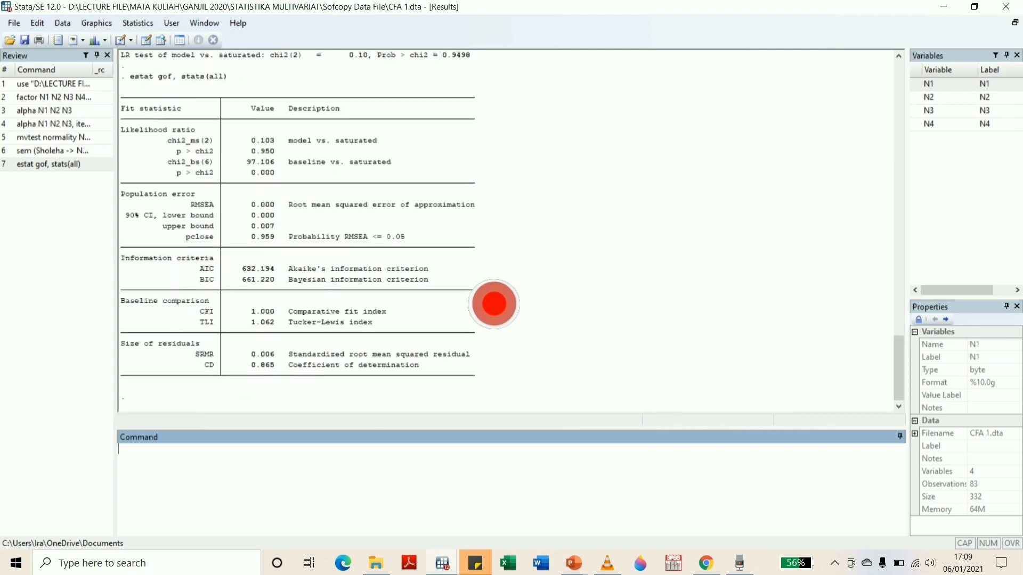
Check the estimated path diagram in the SEM Builder and return to the results window
{"action": "mouse_move", "coordinate": [442, 563]}
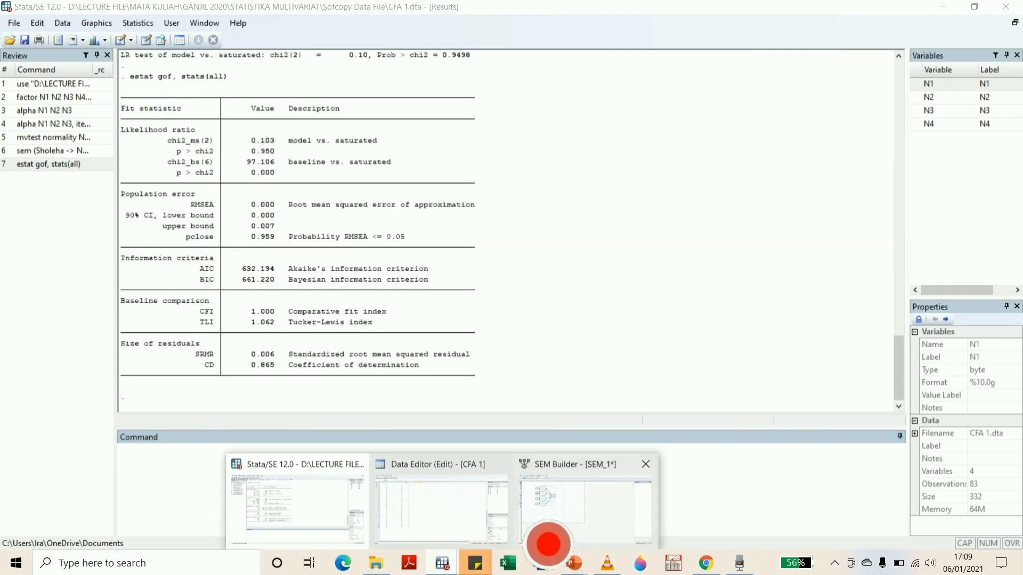
{"action": "left_click", "coordinate": [594, 543]}
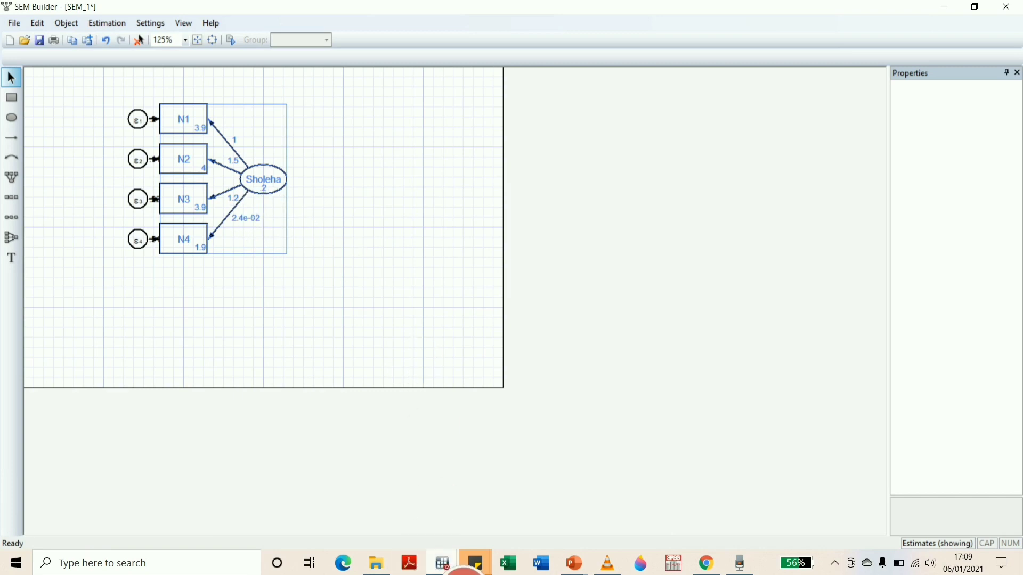
{"action": "mouse_move", "coordinate": [459, 574]}
{"action": "left_click", "coordinate": [339, 541]}
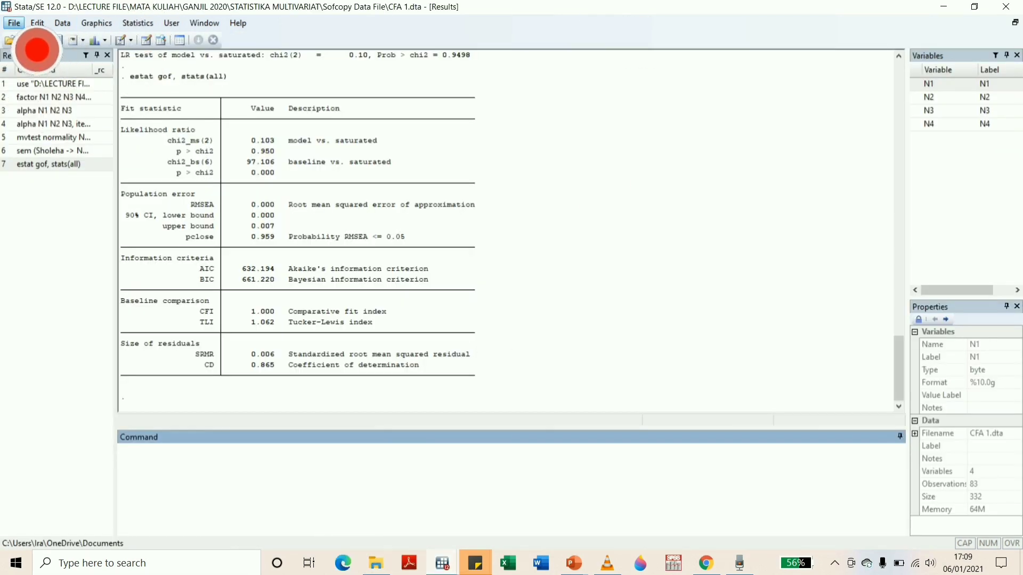
Open the CFA Job Ambiguity dataset from the Sofcopy Data File folder
{"action": "left_click", "coordinate": [14, 23]}
{"action": "left_click", "coordinate": [52, 42]}
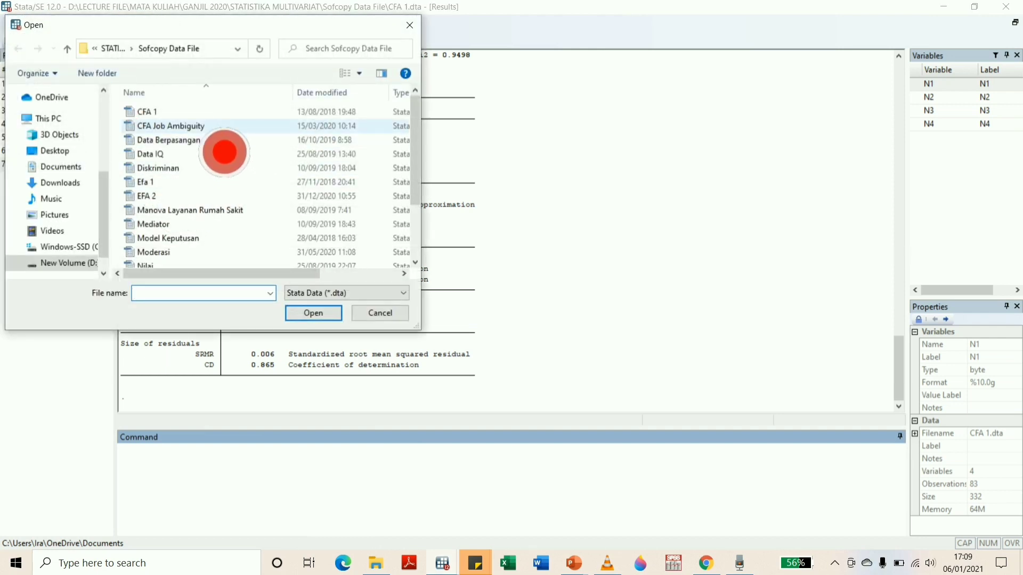
{"action": "double_click", "coordinate": [224, 128]}
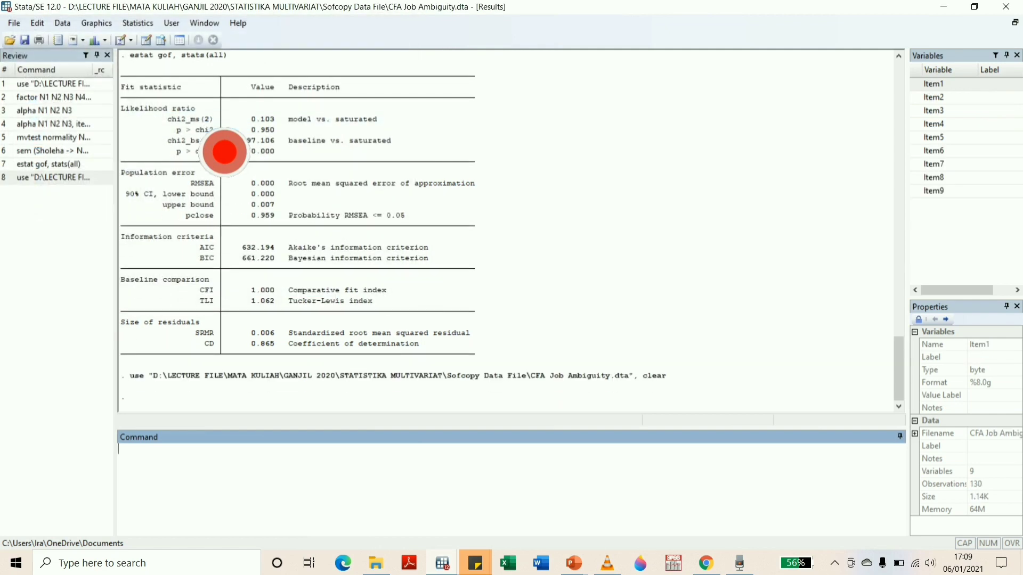
Open the dataset in the Data Editor and look through all observations of Item1 to Item9
{"action": "left_click", "coordinate": [146, 40]}
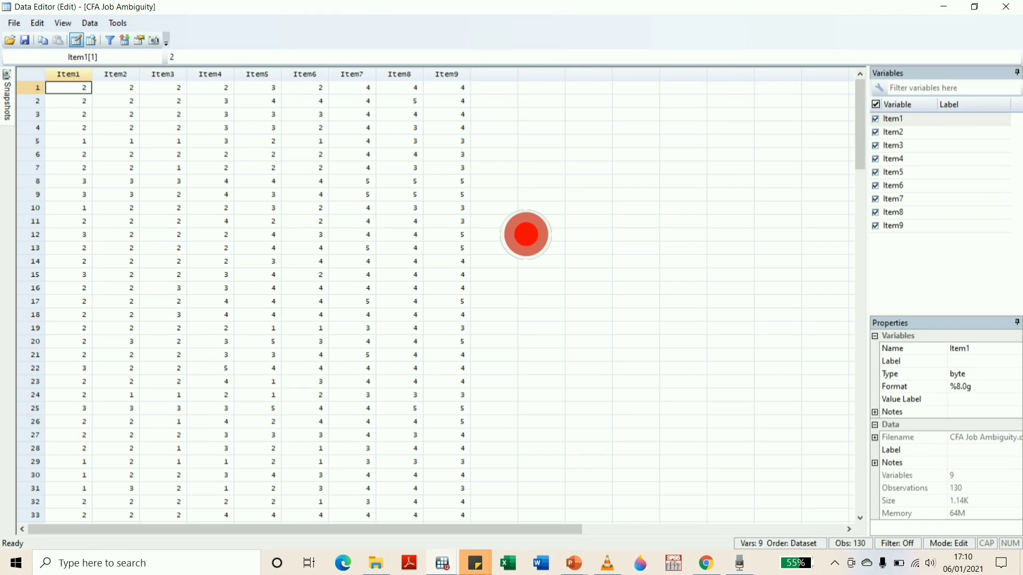
{"action": "scroll", "coordinate": [503, 274], "scroll_direction": "down", "scroll_amount": 20}
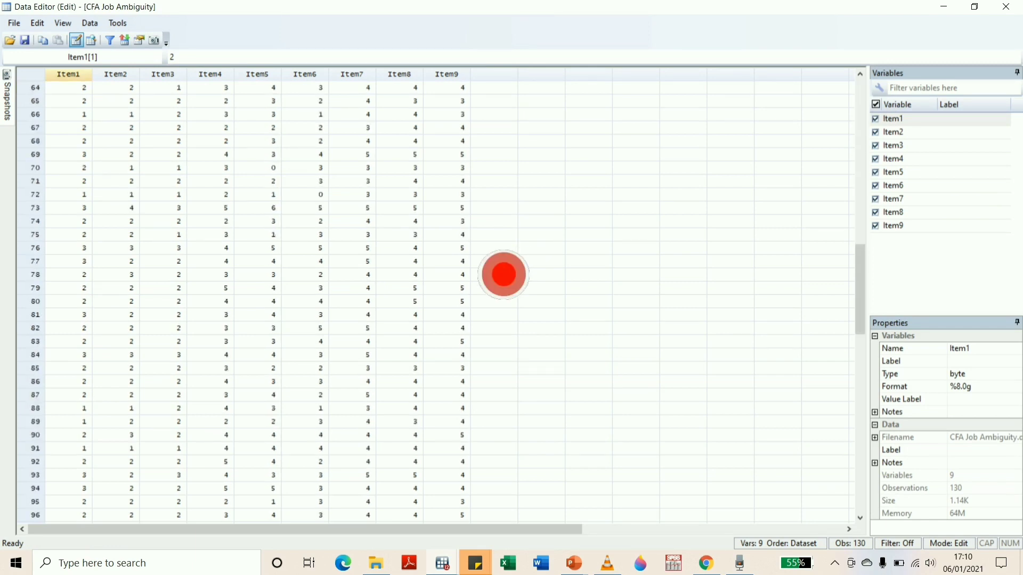
{"action": "scroll", "coordinate": [503, 274], "scroll_direction": "down", "scroll_amount": 20}
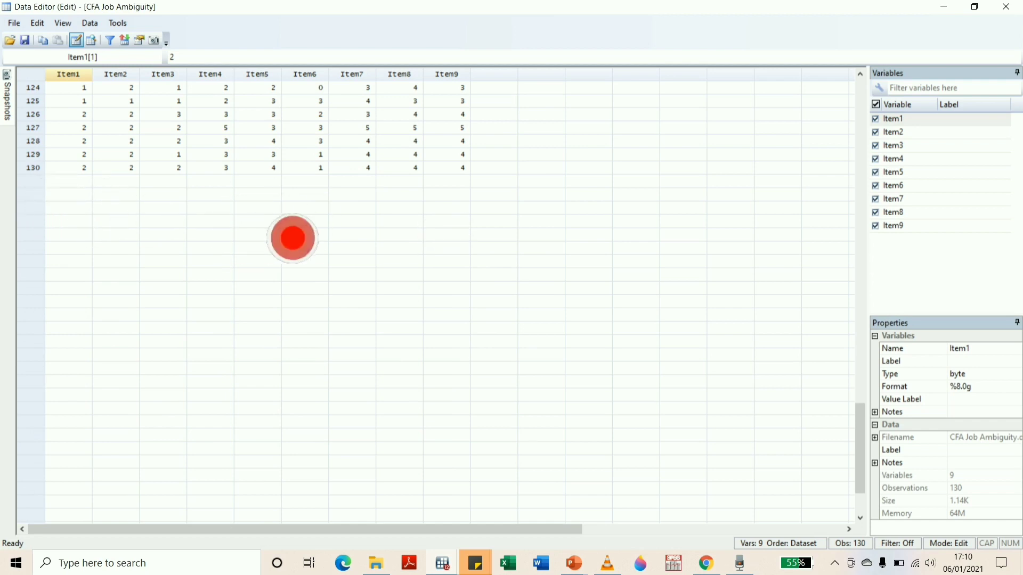
{"action": "scroll", "coordinate": [630, 245], "scroll_direction": "up", "scroll_amount": 18}
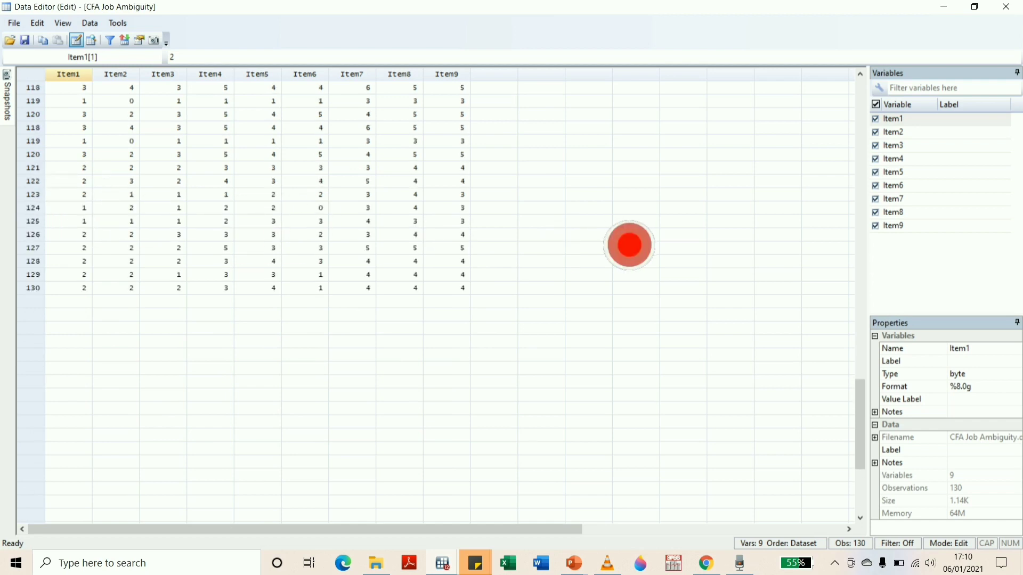
{"action": "scroll", "coordinate": [629, 245], "scroll_direction": "up", "scroll_amount": 10}
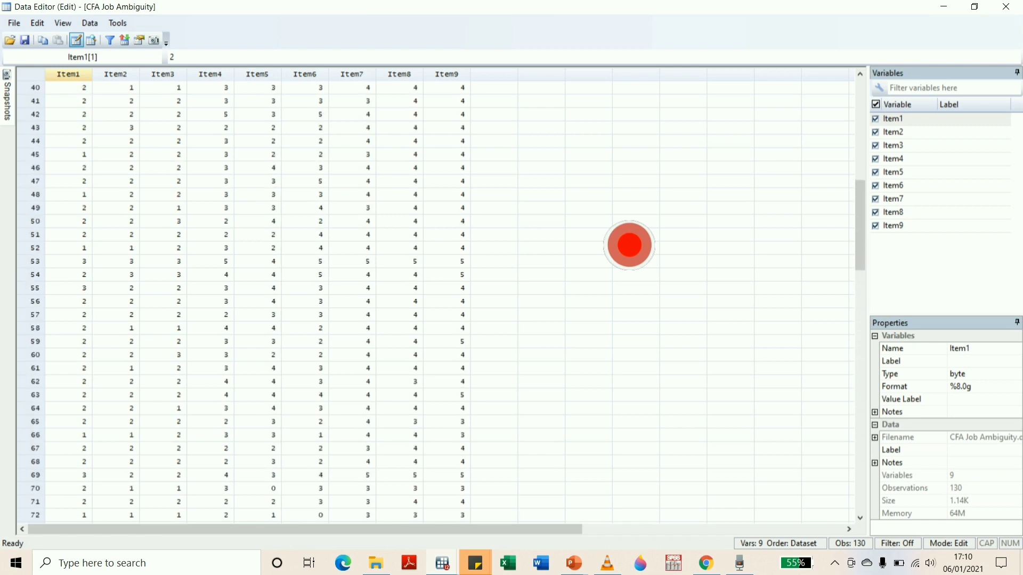
{"action": "scroll", "coordinate": [630, 245], "scroll_direction": "up", "scroll_amount": 13}
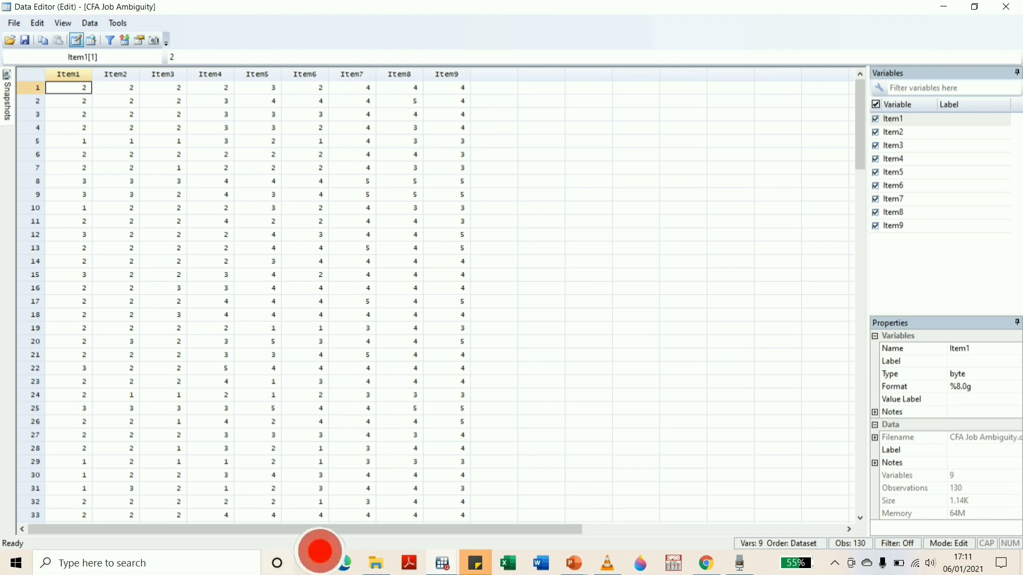
Return to the results window and run the command db mvtest to bring up the multivariate tests dialog
{"action": "mouse_move", "coordinate": [443, 563]}
{"action": "left_click", "coordinate": [352, 537]}
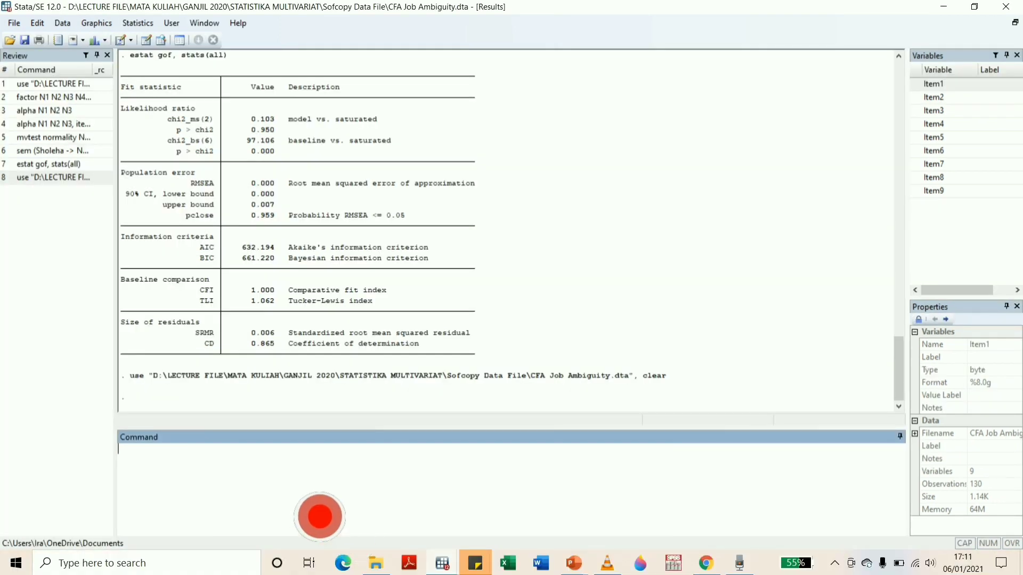
{"action": "type", "text": "db"}
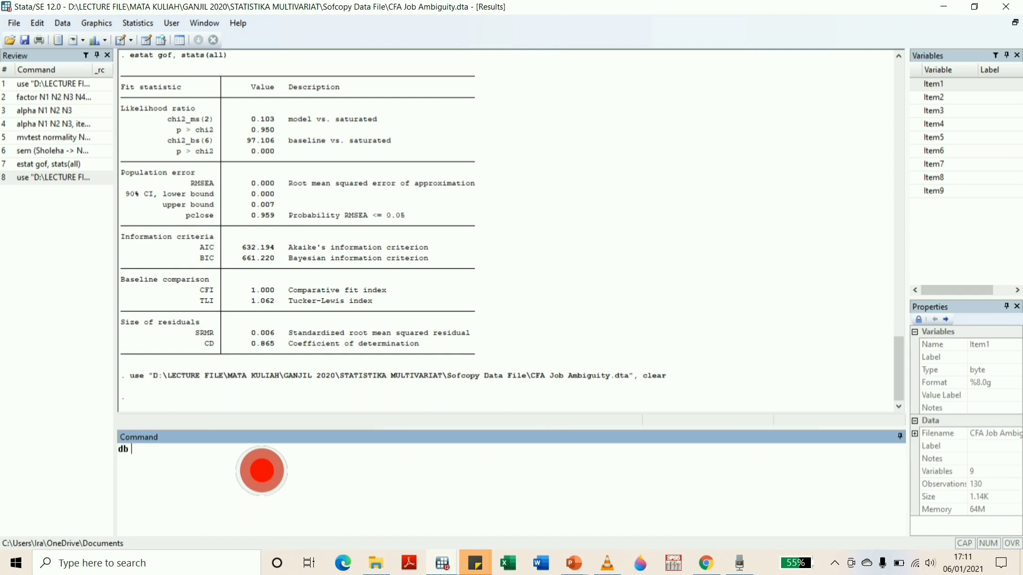
{"action": "type", "text": " mvtest"}
{"action": "key", "text": "Return"}
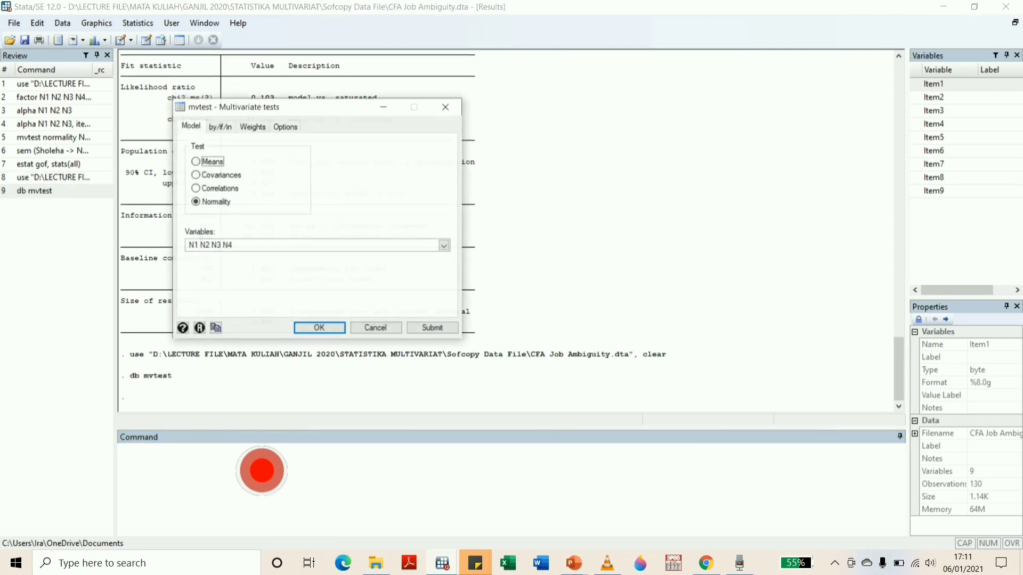
Replace the normality test's variables with Item1 through Item9 and run the test
{"action": "left_click", "coordinate": [444, 245]}
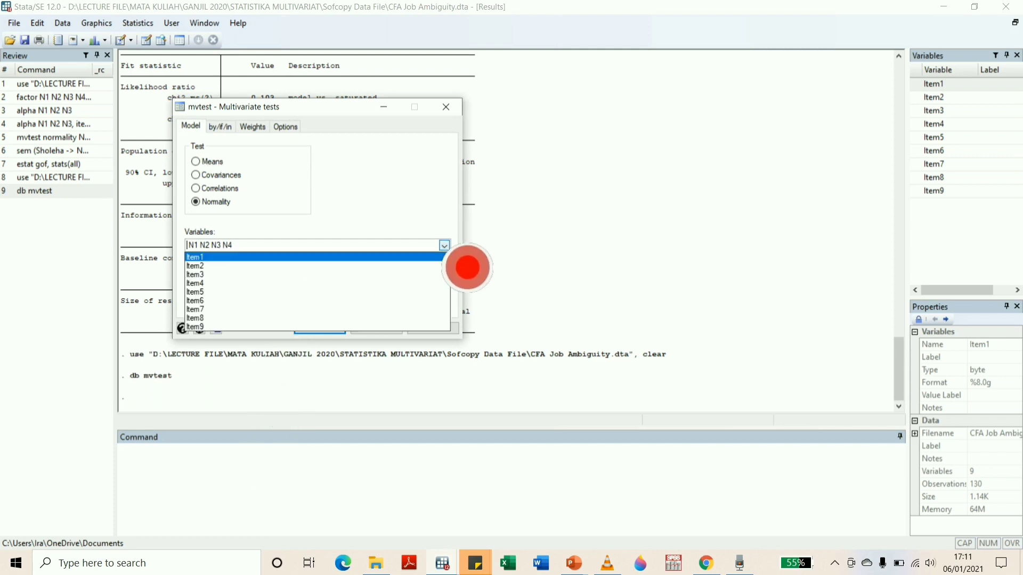
{"action": "left_click", "coordinate": [294, 245]}
{"action": "left_click_drag", "start_coordinate": [250, 248], "coordinate": [161, 239]}
{"action": "key", "text": "BackSpace"}
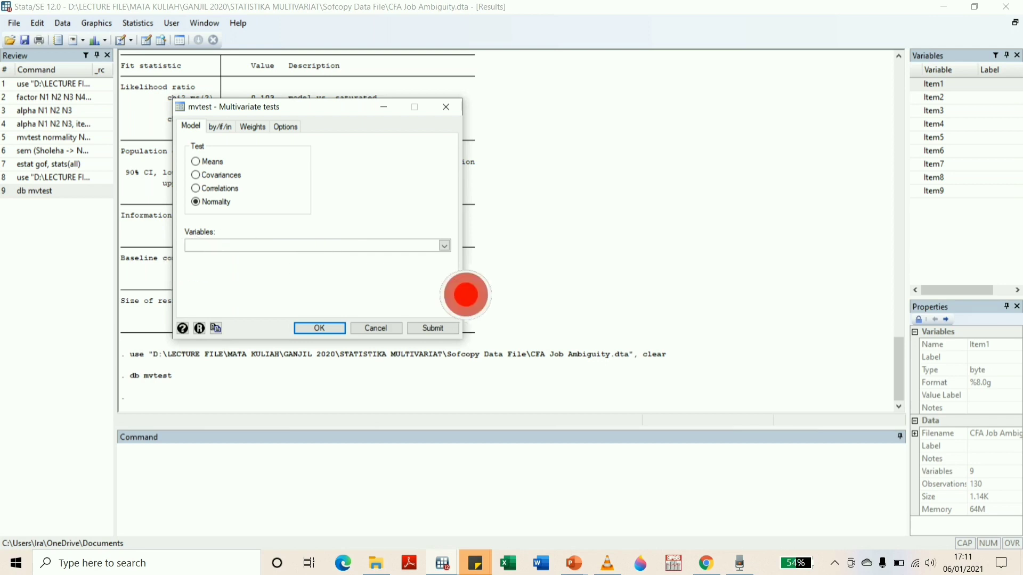
{"action": "left_click", "coordinate": [445, 246]}
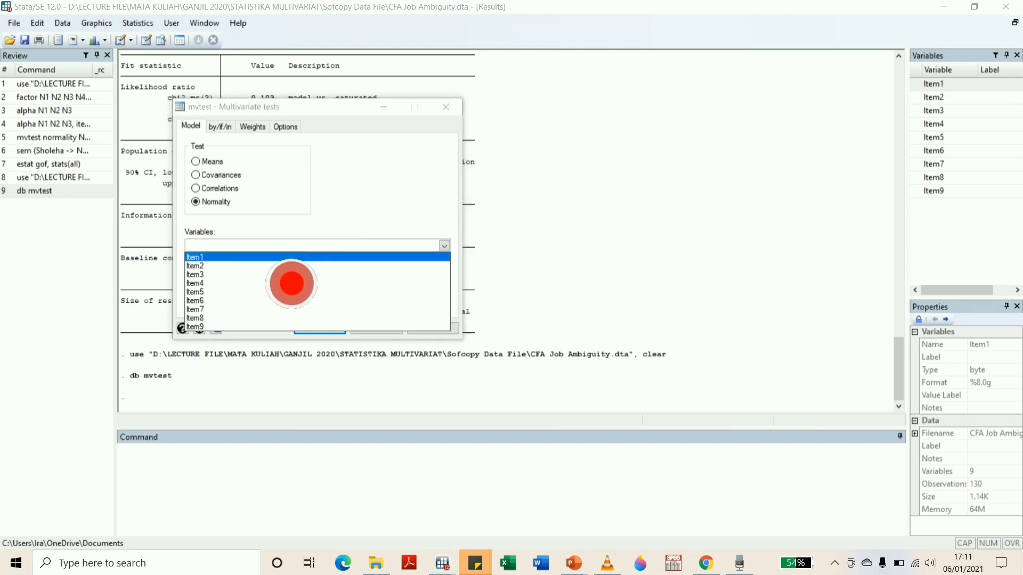
{"action": "left_click", "coordinate": [289, 257]}
{"action": "left_click", "coordinate": [258, 266]}
{"action": "left_click", "coordinate": [252, 274]}
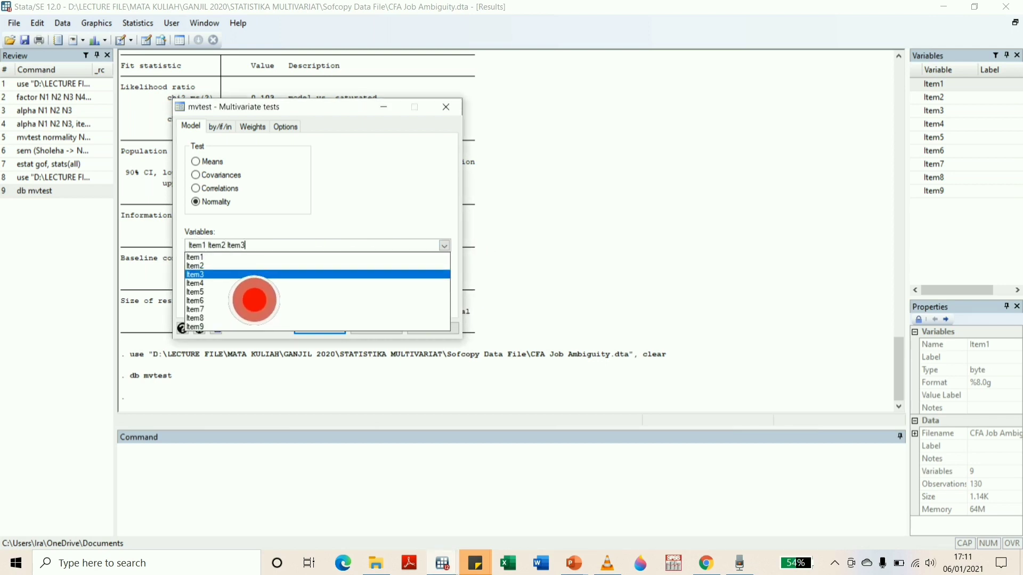
{"action": "left_click", "coordinate": [249, 283]}
{"action": "left_click", "coordinate": [246, 292]}
{"action": "left_click", "coordinate": [243, 300]}
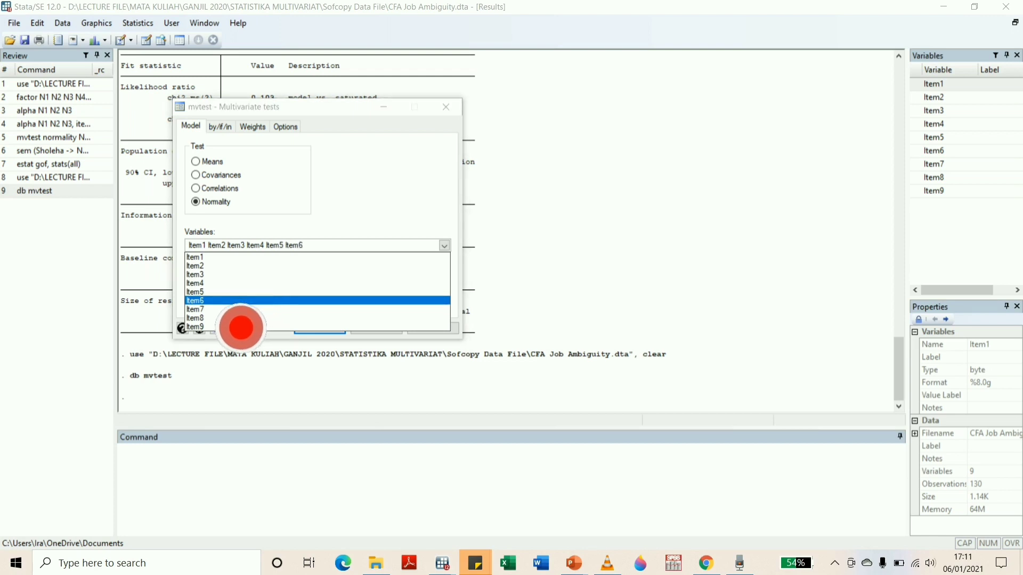
{"action": "left_click", "coordinate": [240, 309]}
{"action": "left_click", "coordinate": [238, 318]}
{"action": "left_click", "coordinate": [229, 327]}
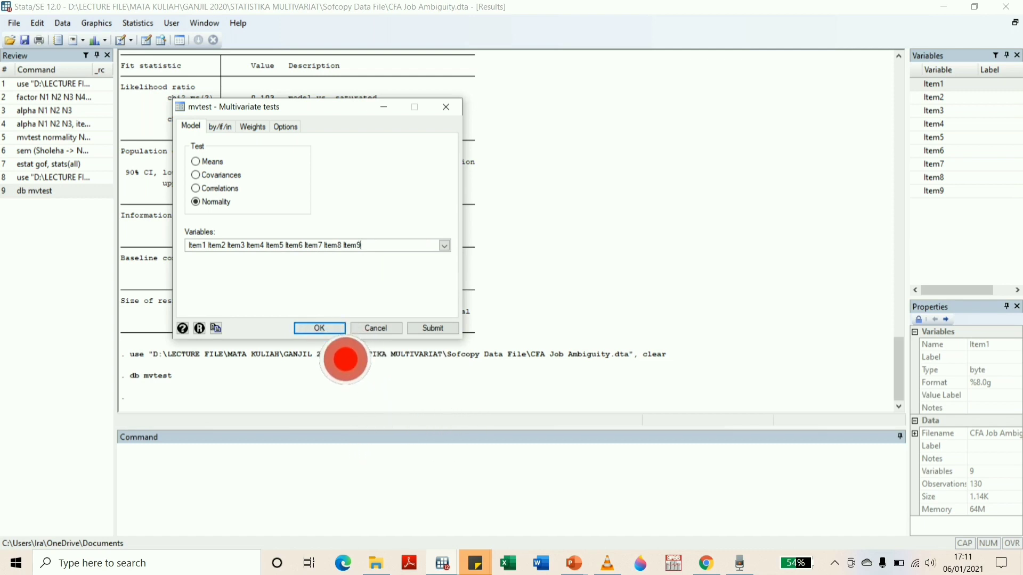
{"action": "key", "text": "Return"}
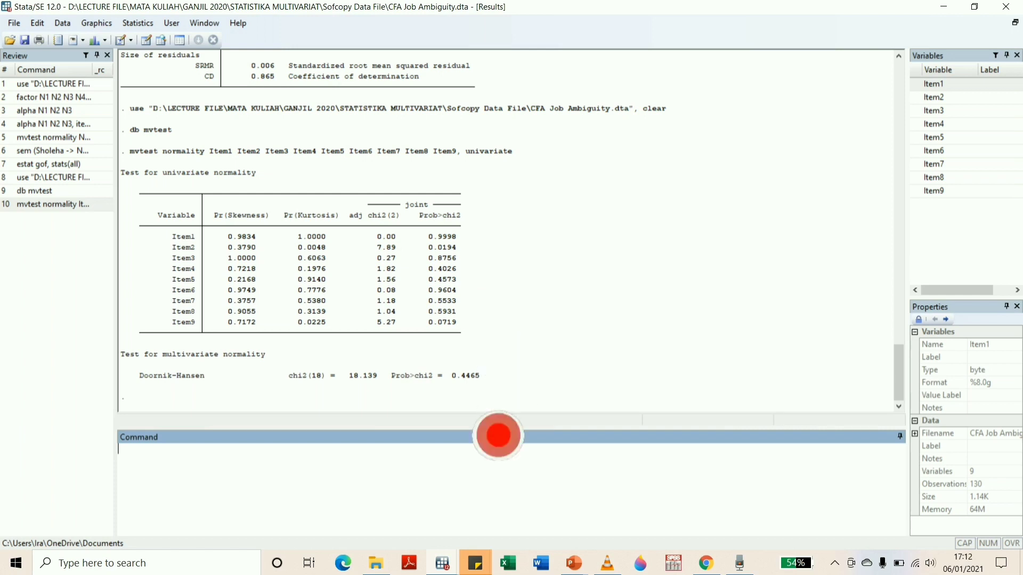
Close the SEM_1 path diagram in the SEM Builder without saving its changes
{"action": "mouse_move", "coordinate": [467, 573]}
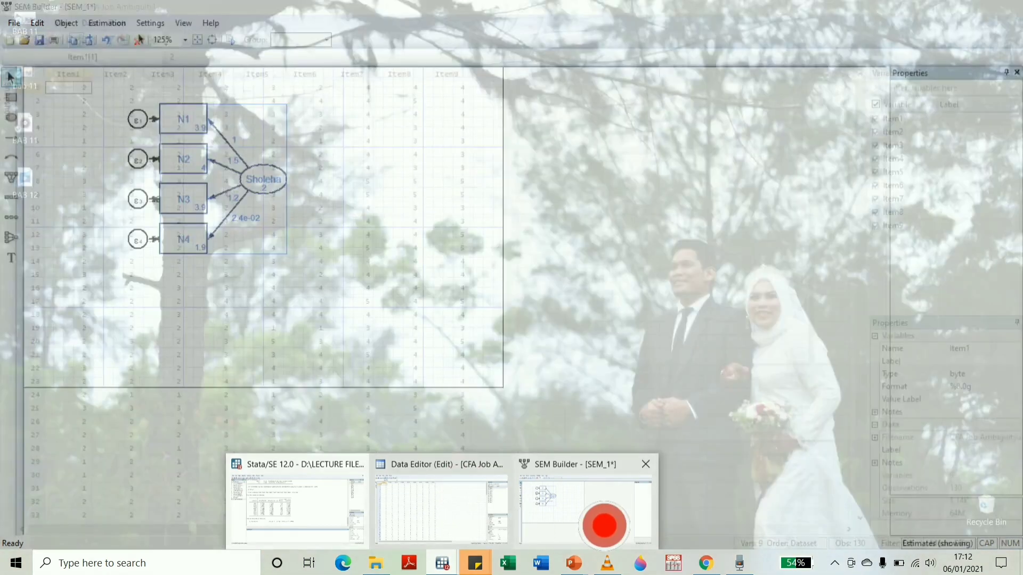
{"action": "left_click", "coordinate": [606, 525]}
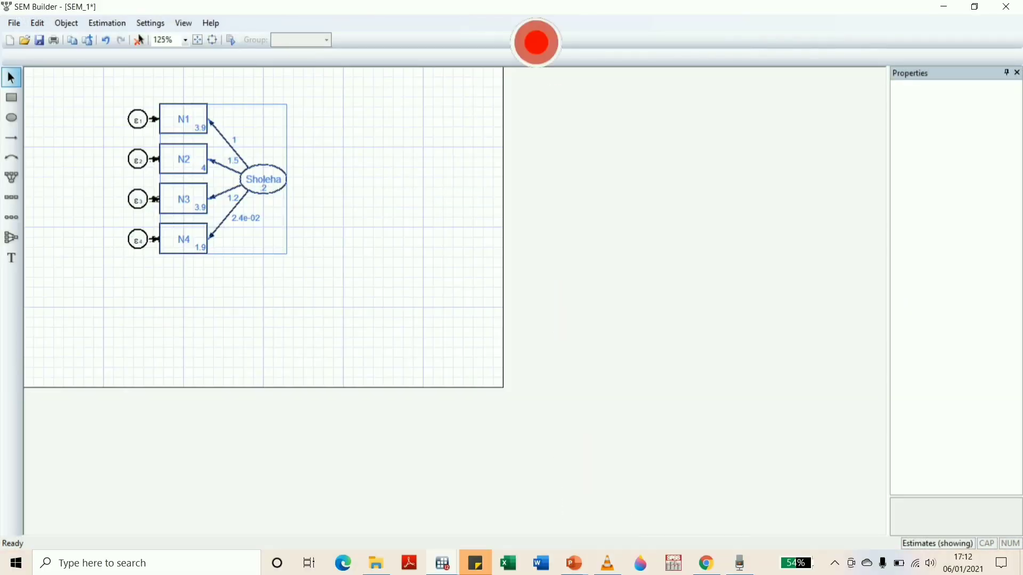
{"action": "left_click", "coordinate": [1007, 7]}
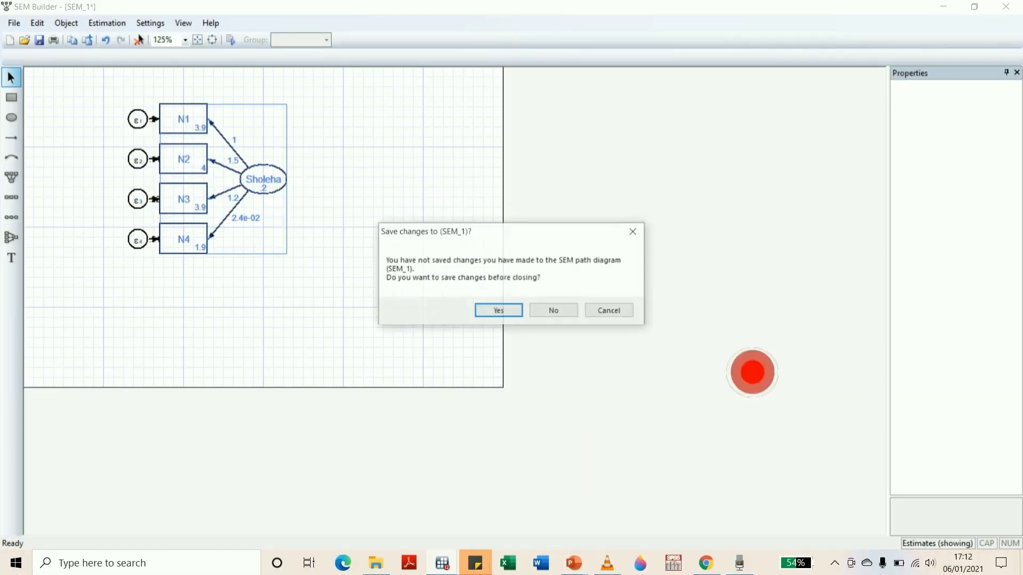
{"action": "left_click", "coordinate": [554, 311]}
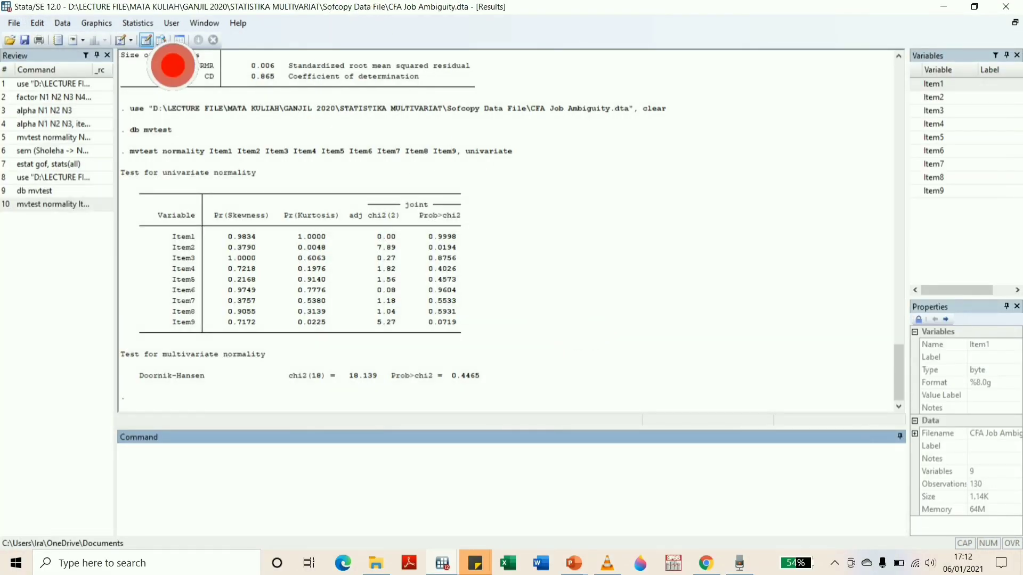
Open the SEM Builder for structural equation model building and estimation
{"action": "left_click", "coordinate": [137, 23]}
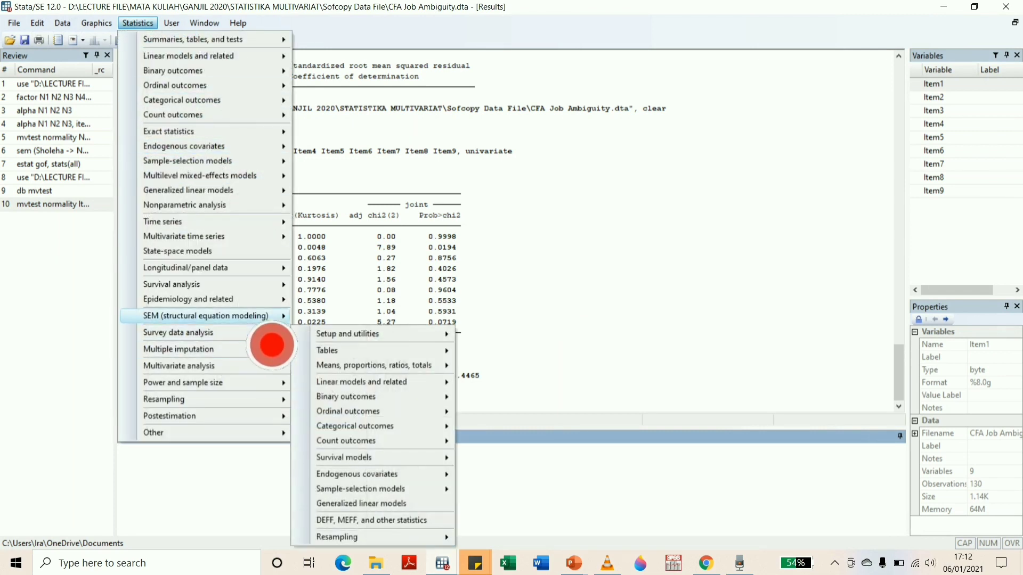
{"action": "mouse_move", "coordinate": [251, 319]}
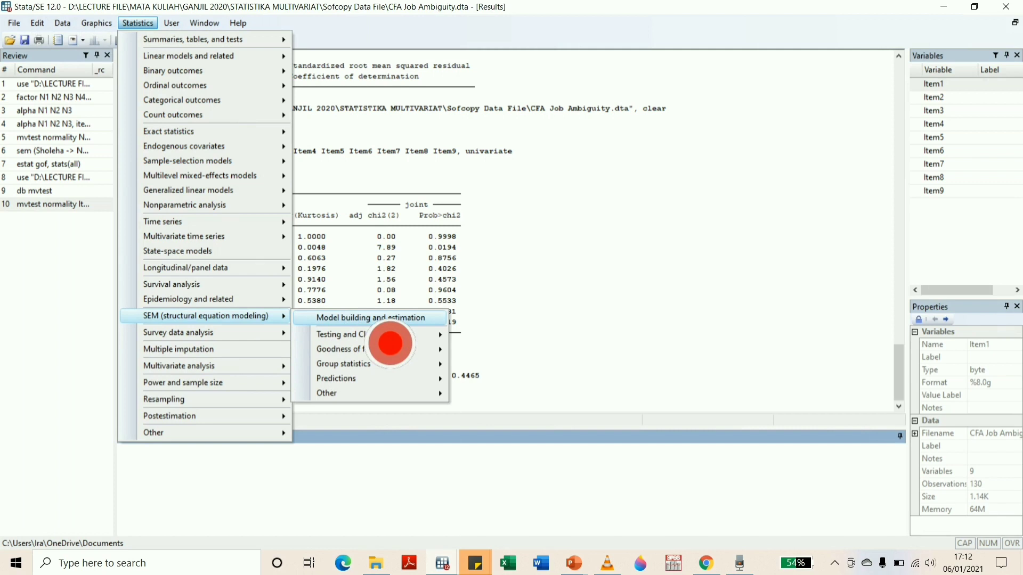
{"action": "left_click", "coordinate": [390, 344]}
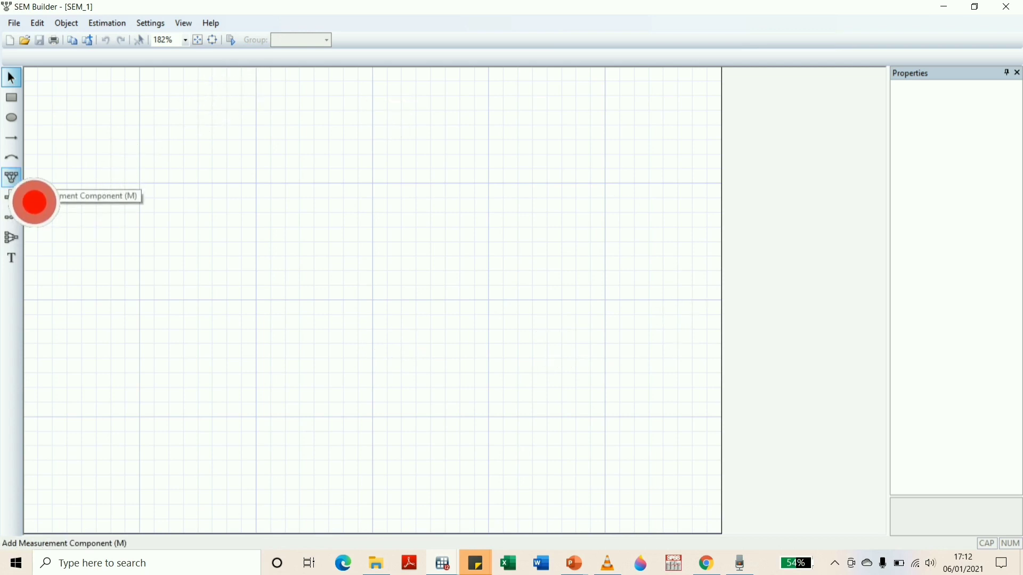
Start a measurement component on the blank diagram and name its latent variable Kin
{"action": "left_click", "coordinate": [11, 178]}
{"action": "left_click", "coordinate": [80, 160]}
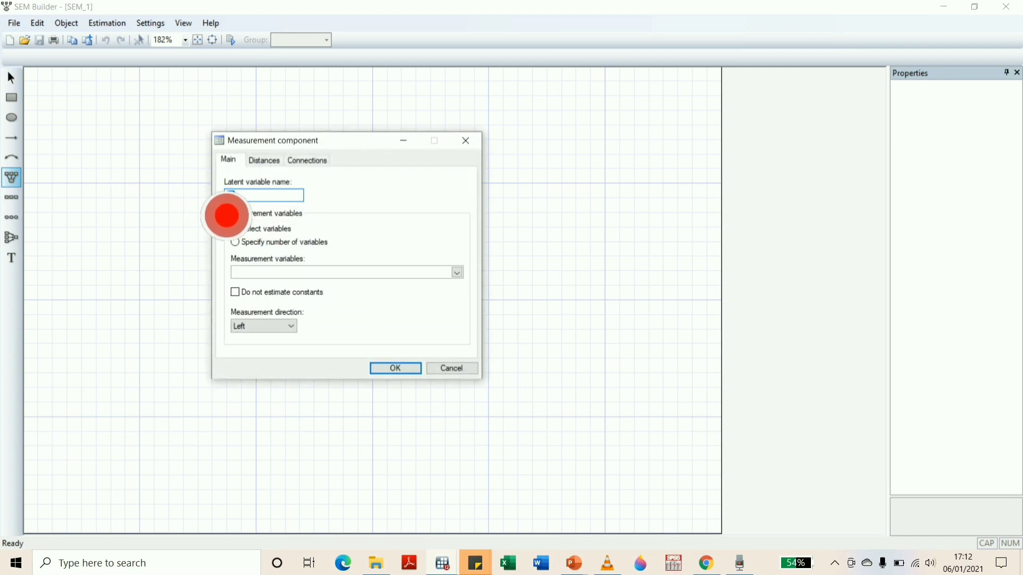
{"action": "key", "text": "Return"}
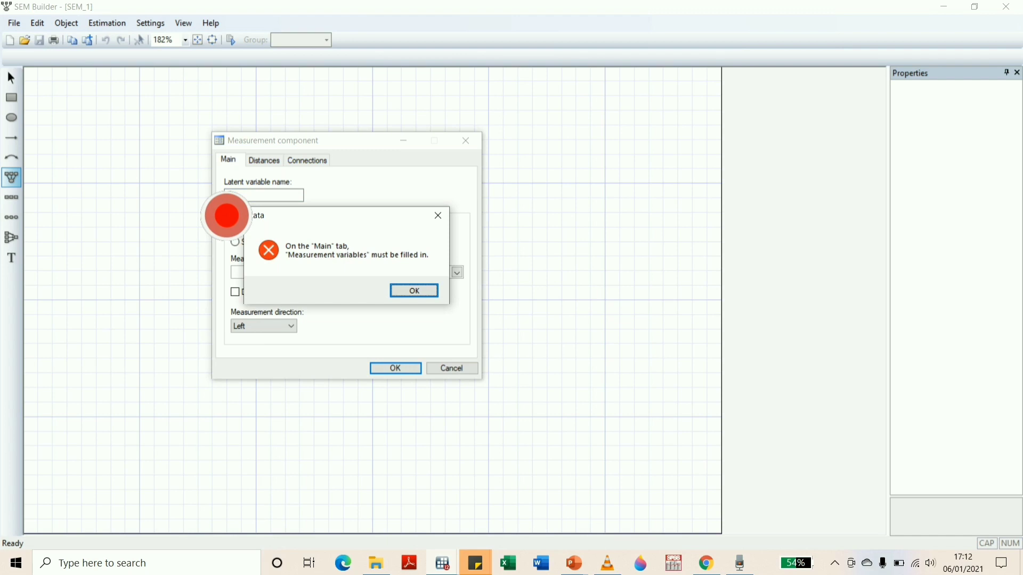
{"action": "left_click", "coordinate": [420, 291]}
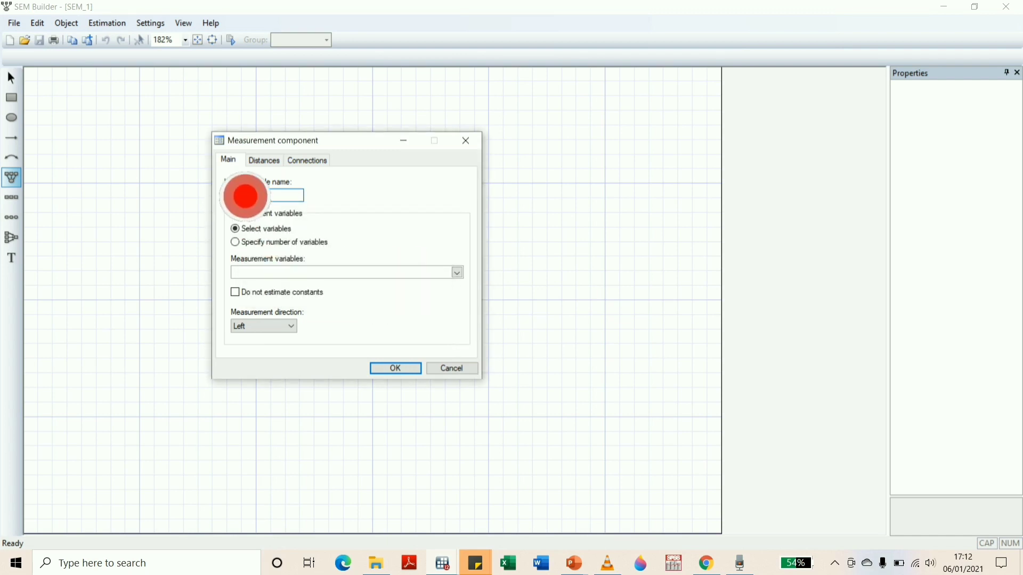
{"action": "key", "text": "Caps_Lock"}
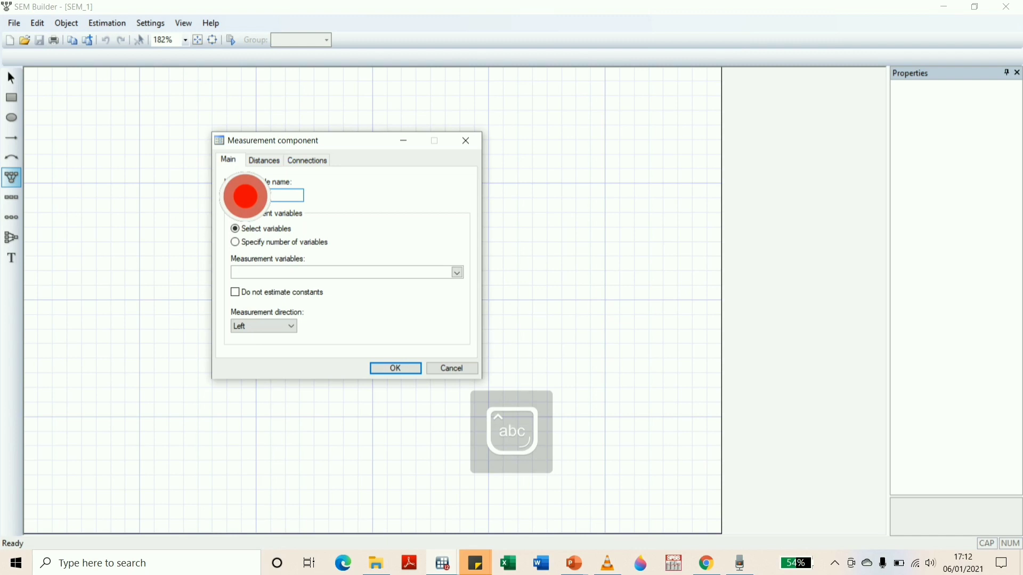
{"action": "type", "text": "in"}
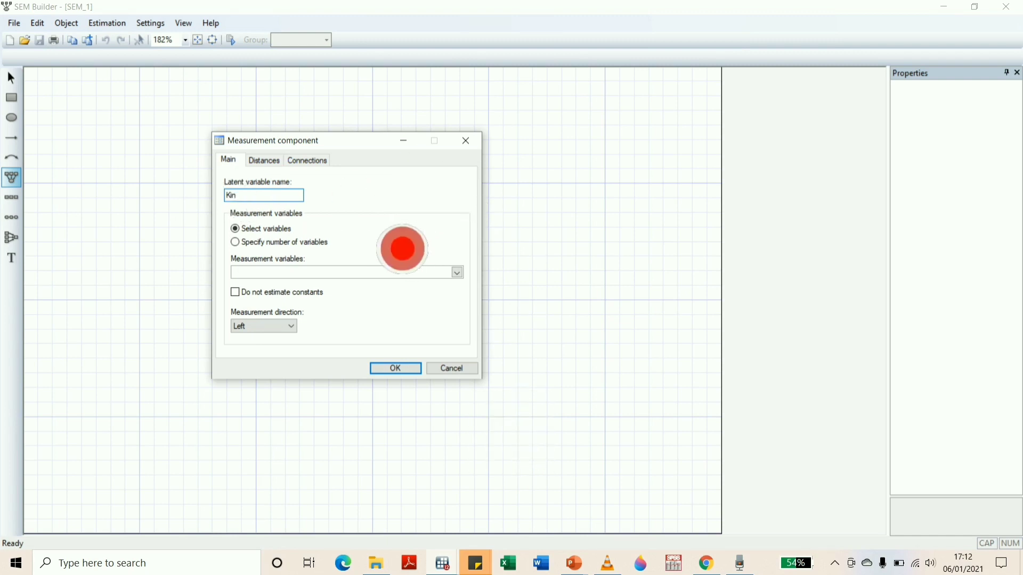
Assign Item1, Item2 and Item3 as Kin's measurement variables, set the measurement direction to Down and create the component
{"action": "left_click", "coordinate": [457, 272]}
{"action": "left_click", "coordinate": [253, 284]}
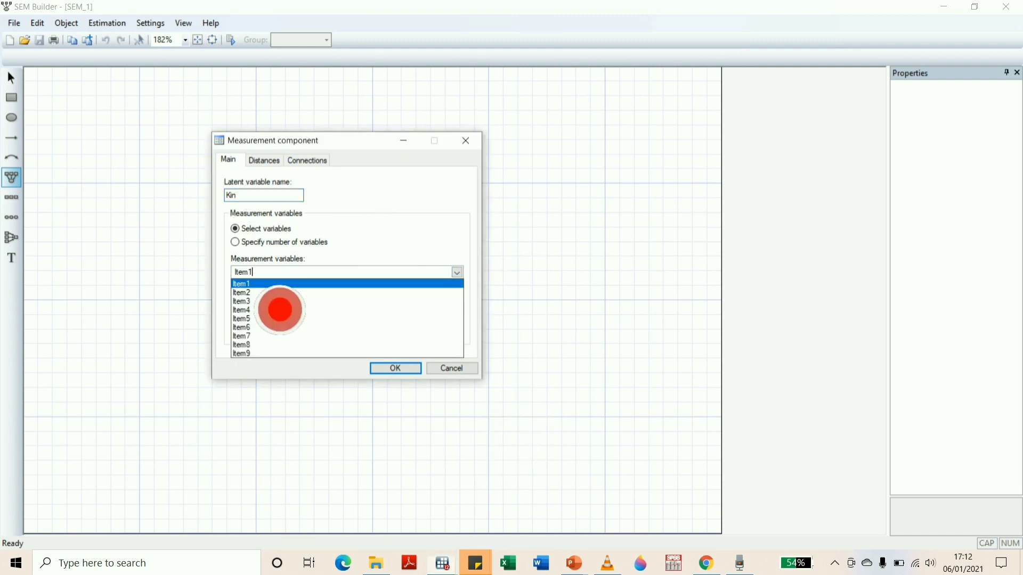
{"action": "left_click", "coordinate": [279, 301]}
{"action": "left_click", "coordinate": [439, 222]}
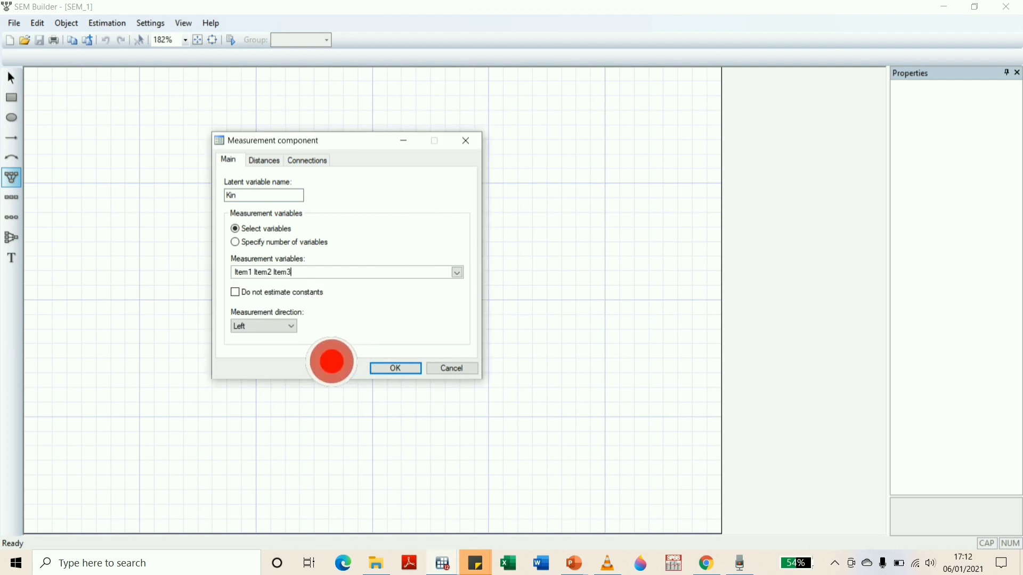
{"action": "left_click", "coordinate": [283, 327]}
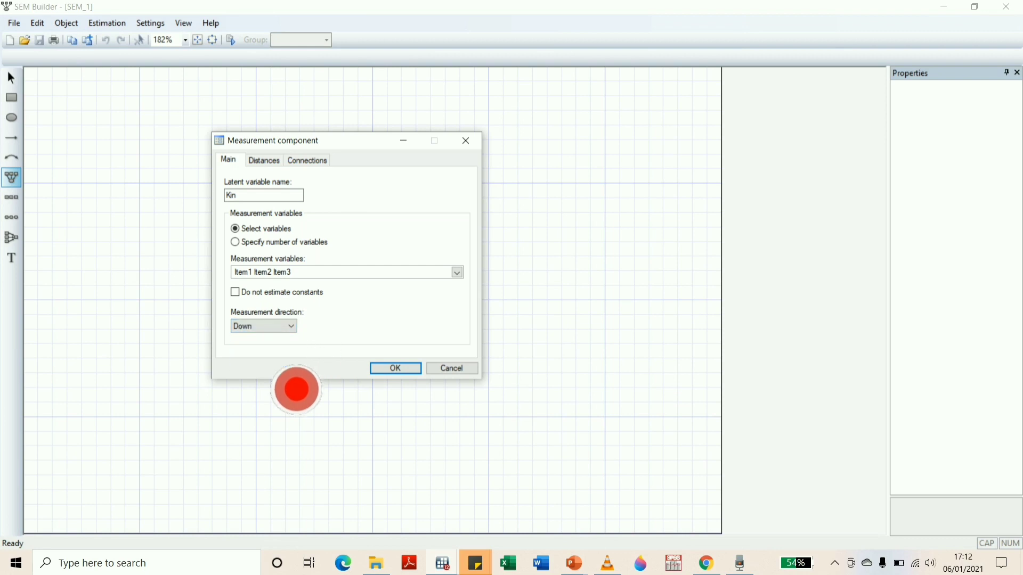
{"action": "left_click", "coordinate": [405, 369]}
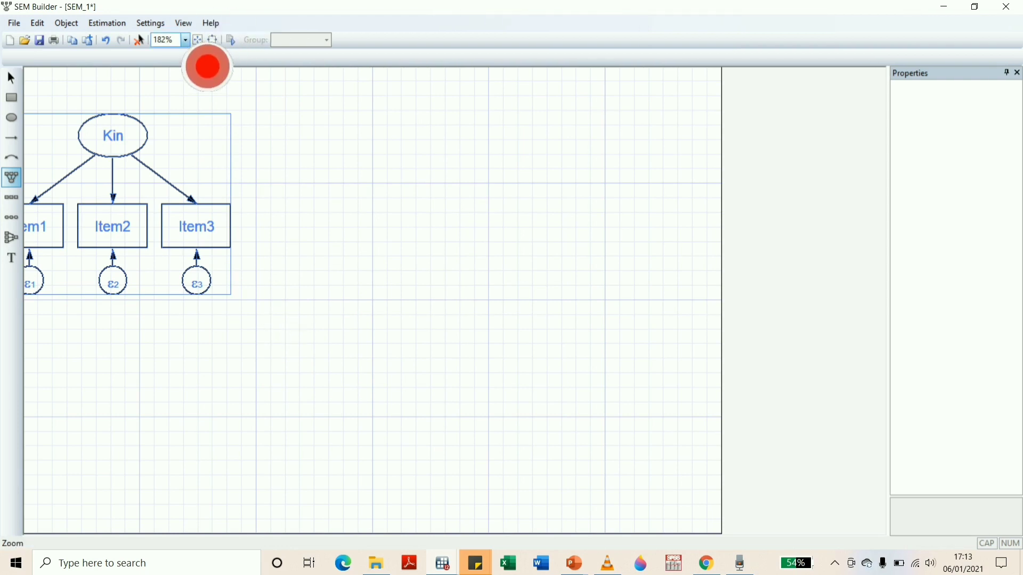
Select the whole Kin component and move it right so that Item1 lies fully inside the canvas
{"action": "left_click", "coordinate": [185, 40]}
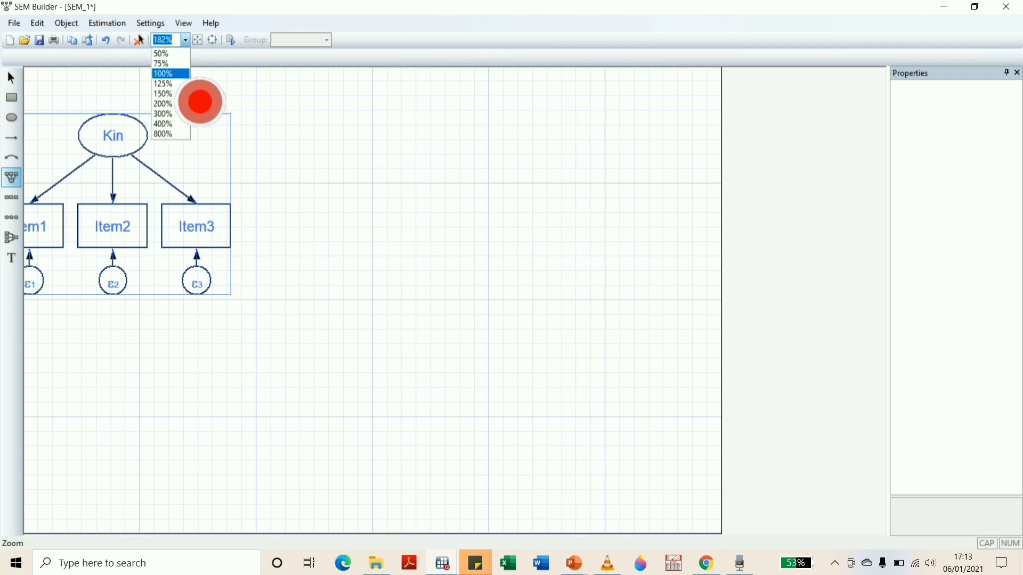
{"action": "left_click", "coordinate": [163, 84]}
{"action": "key", "text": "p"}
{"action": "left_click", "coordinate": [11, 78]}
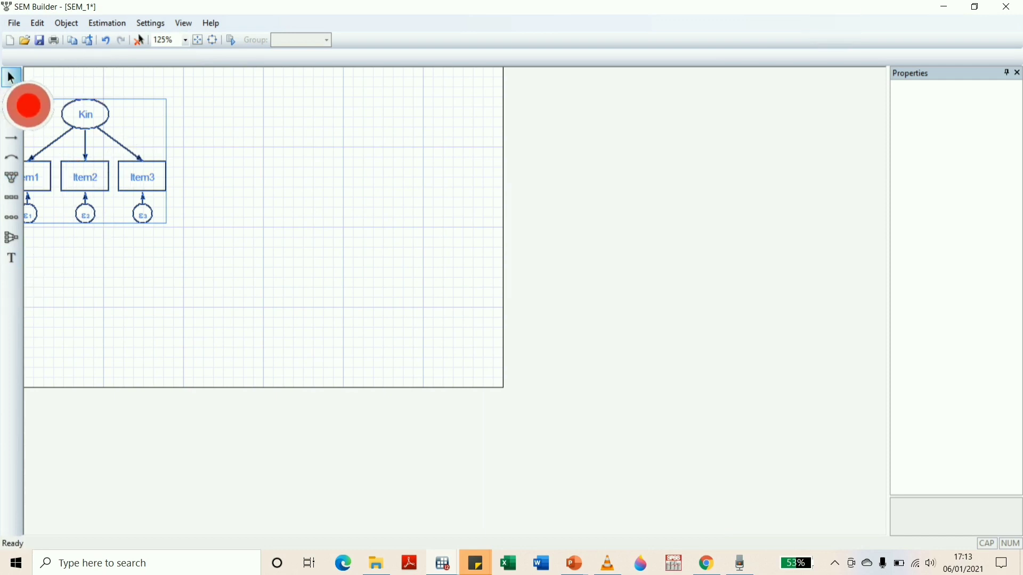
{"action": "left_click_drag", "start_coordinate": [30, 84], "coordinate": [199, 258]}
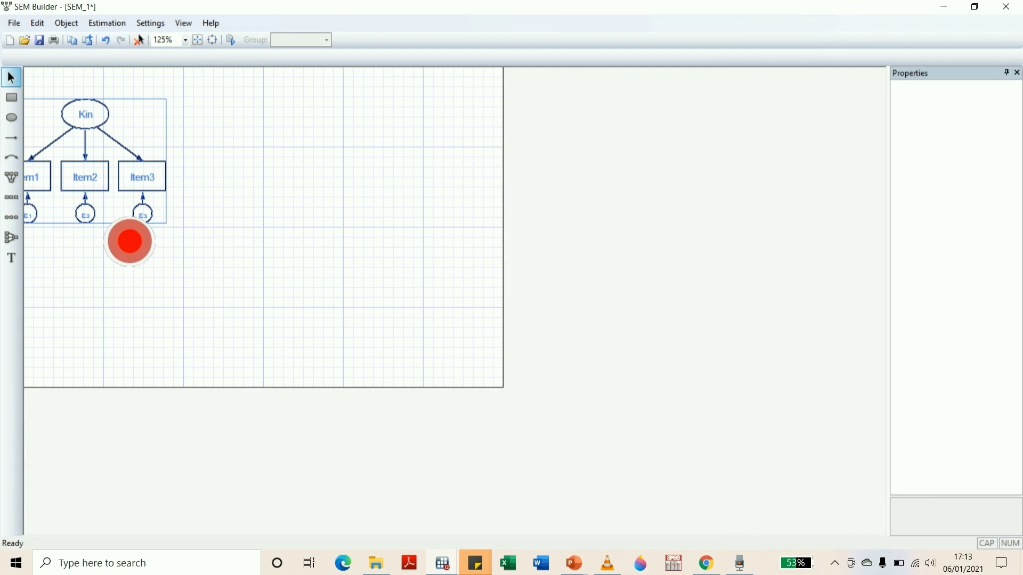
{"action": "left_click_drag", "start_coordinate": [113, 245], "coordinate": [162, 245]}
{"action": "left_click", "coordinate": [356, 309]}
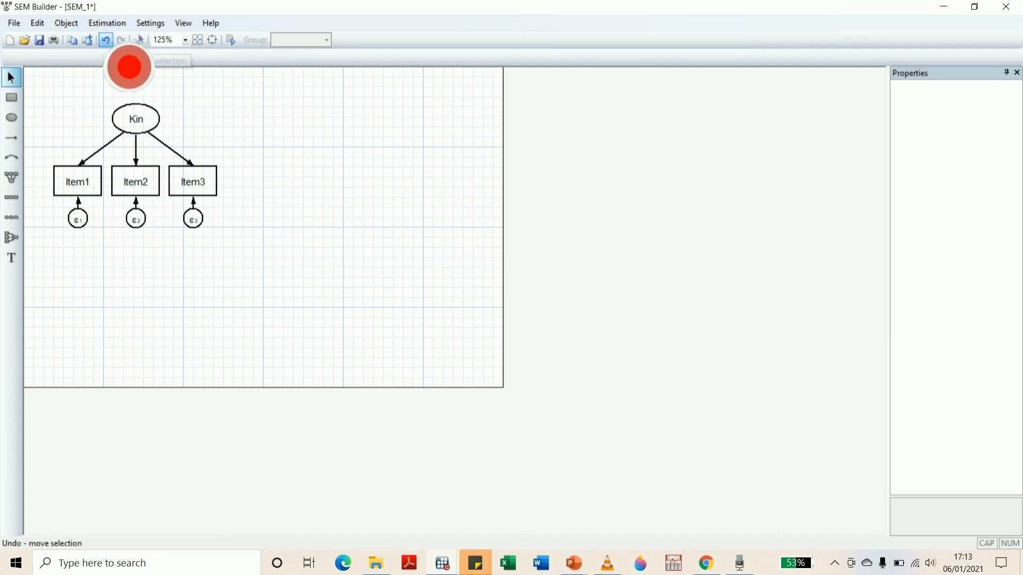
Start a second measurement component to the right of Kin and name its latent variable Metode
{"action": "left_click", "coordinate": [12, 178]}
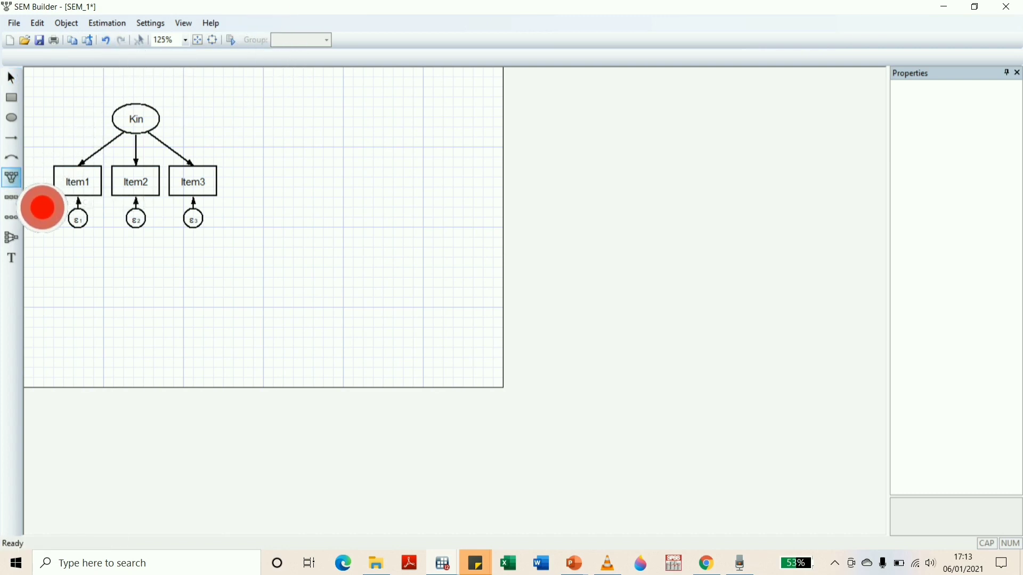
{"action": "left_click", "coordinate": [384, 163]}
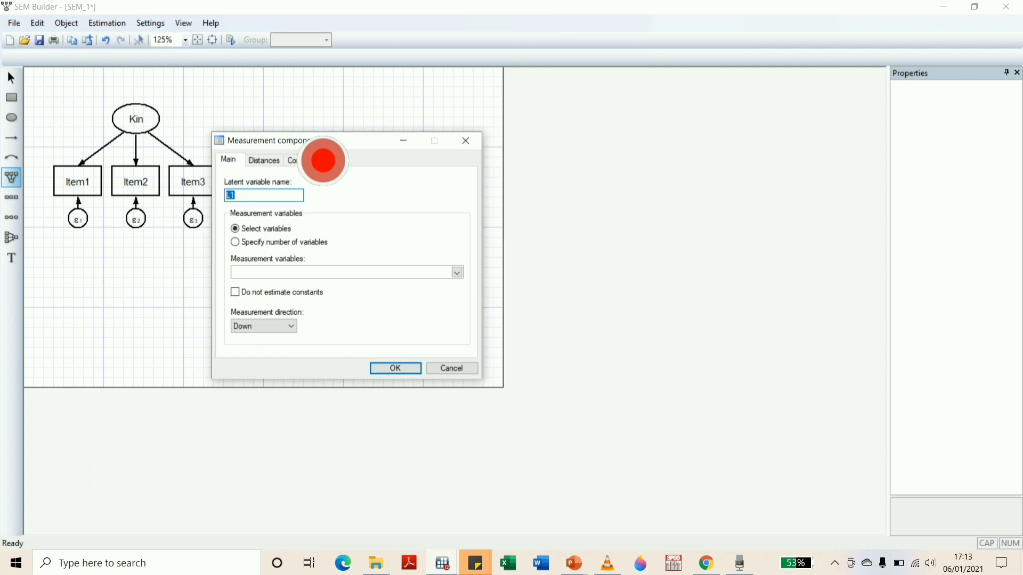
{"action": "key", "text": "Return"}
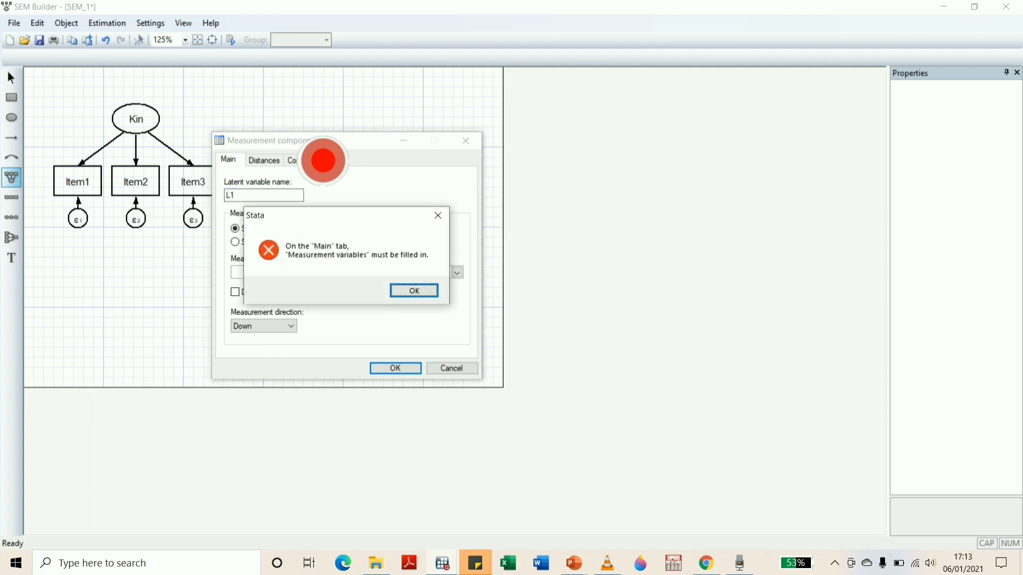
{"action": "left_click", "coordinate": [414, 290]}
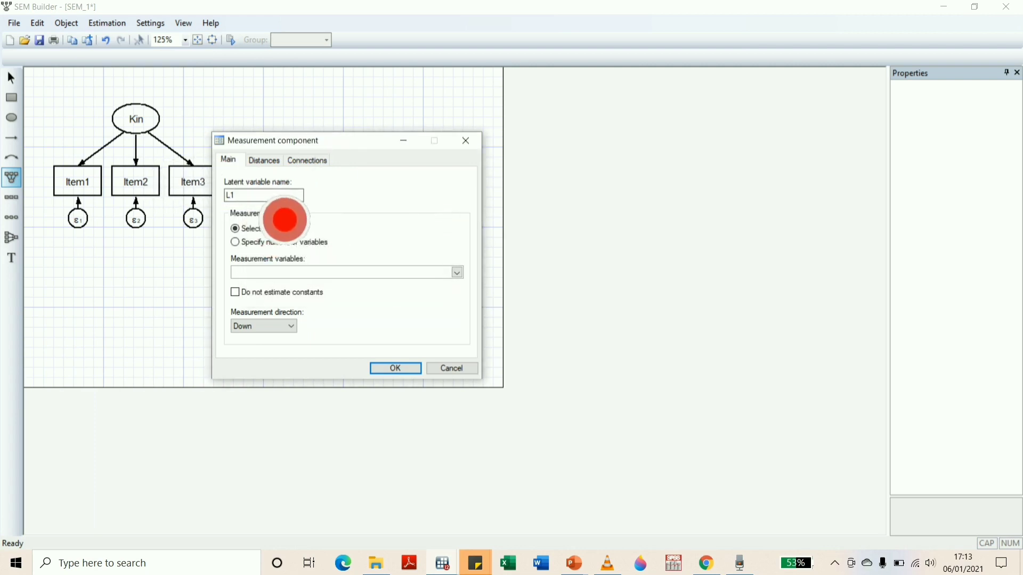
{"action": "key", "text": "Caps_Lock"}
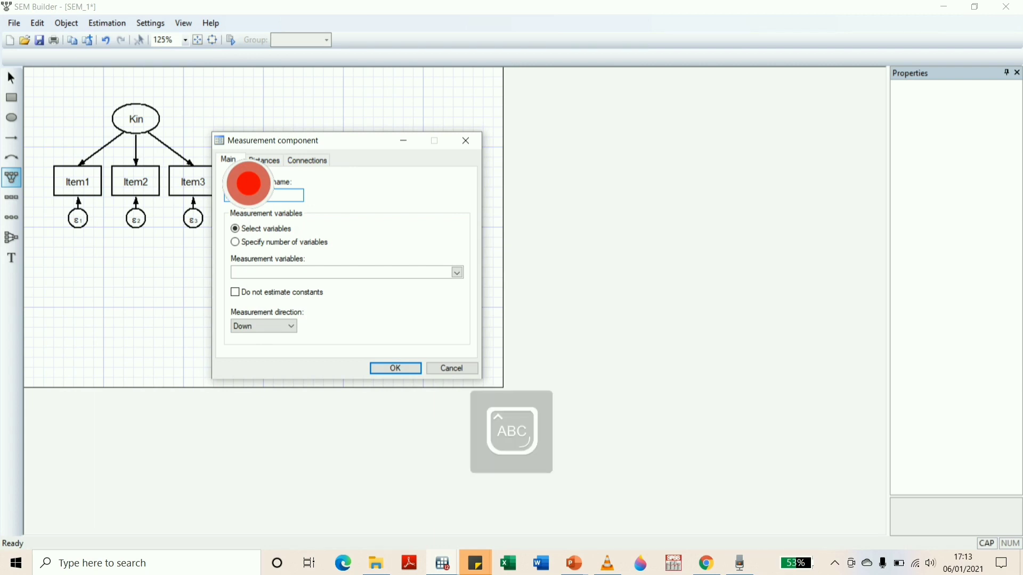
{"action": "type", "text": "Metode"}
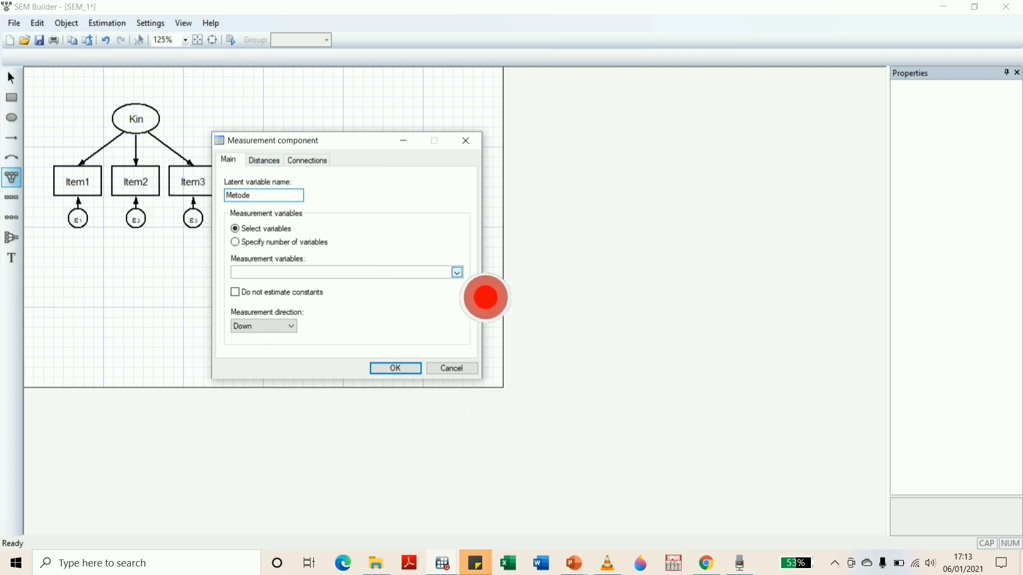
Assign Item4, Item5 and Item6 as Metode's measurement variables with direction Down and create the component
{"action": "left_click", "coordinate": [457, 273]}
{"action": "left_click", "coordinate": [292, 310]}
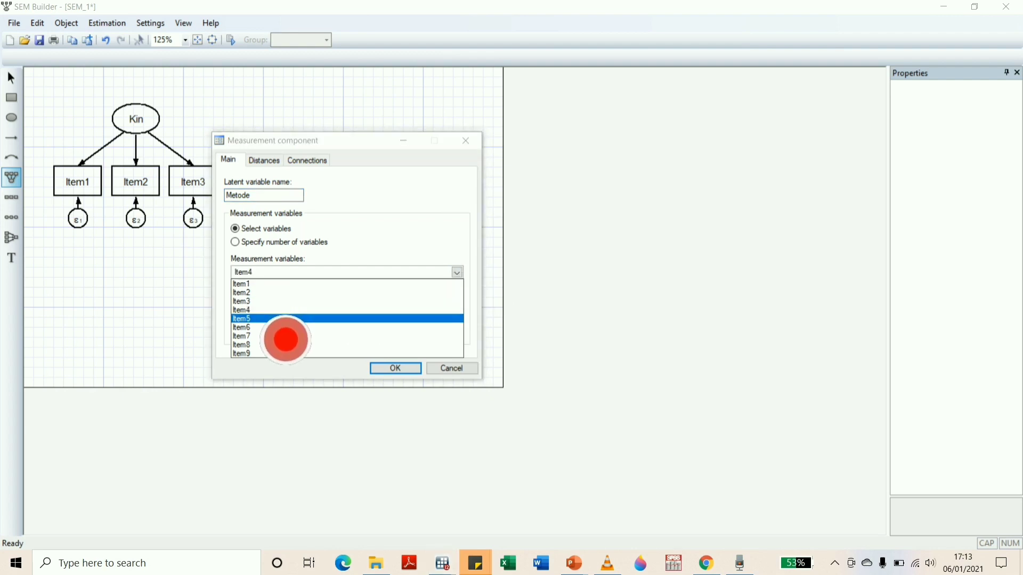
{"action": "left_click", "coordinate": [292, 319]}
{"action": "left_click", "coordinate": [293, 327]}
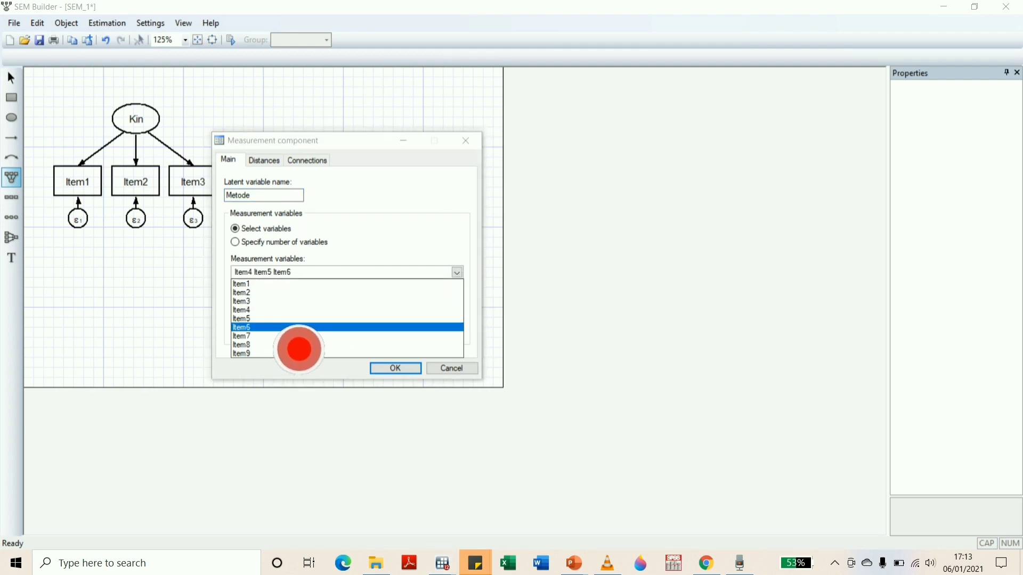
{"action": "left_click", "coordinate": [426, 271]}
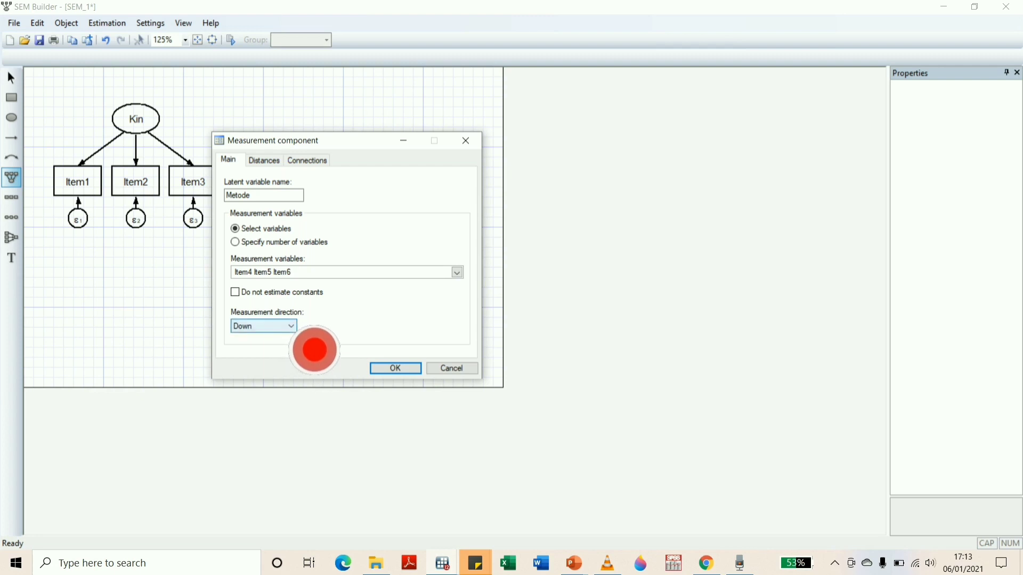
{"action": "left_click", "coordinate": [291, 326]}
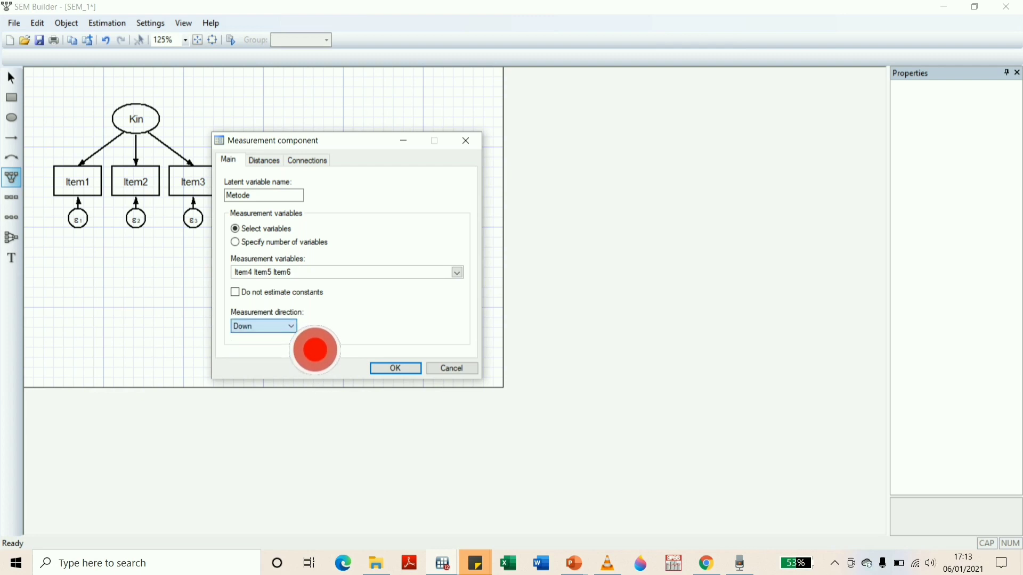
{"action": "left_click", "coordinate": [397, 369]}
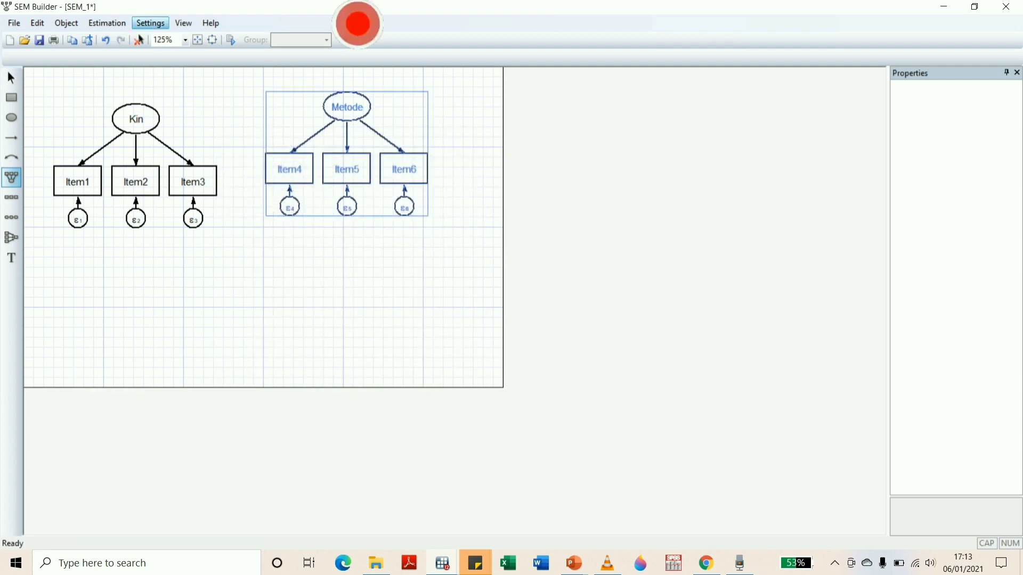
Select the whole Metode component and move it down and slightly left, closer to the middle of the canvas
{"action": "left_click", "coordinate": [12, 78]}
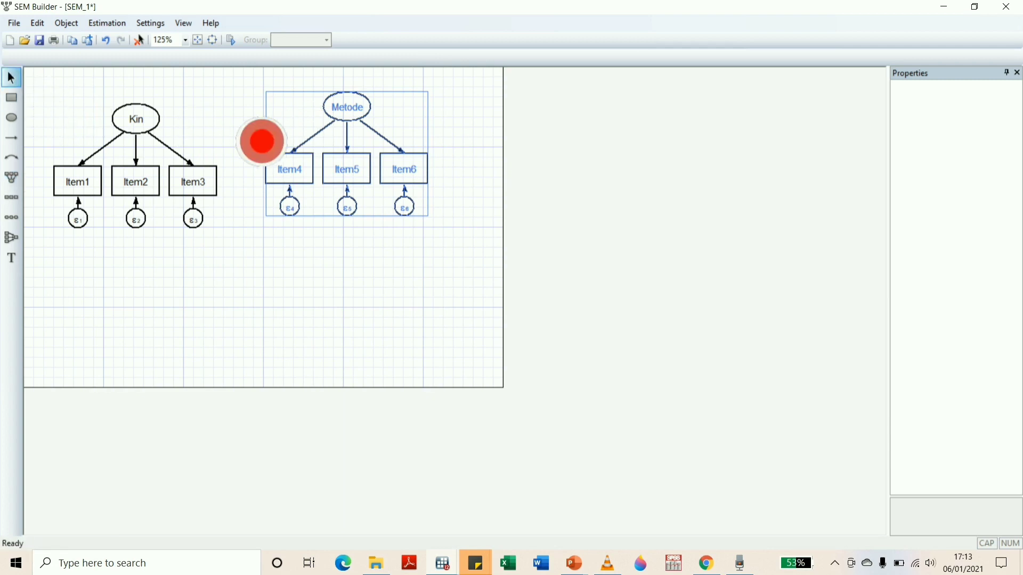
{"action": "left_click_drag", "start_coordinate": [249, 85], "coordinate": [433, 227]}
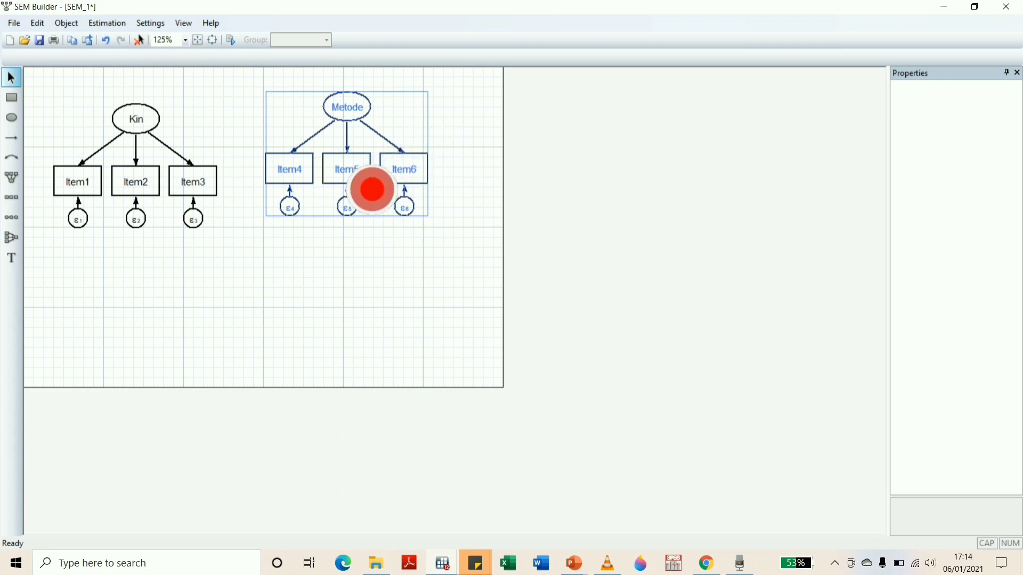
{"action": "left_click_drag", "start_coordinate": [372, 190], "coordinate": [349, 252]}
Select the whole Kin component and move it down to Metode's height, close to the canvas's left edge
{"action": "left_click", "coordinate": [55, 118]}
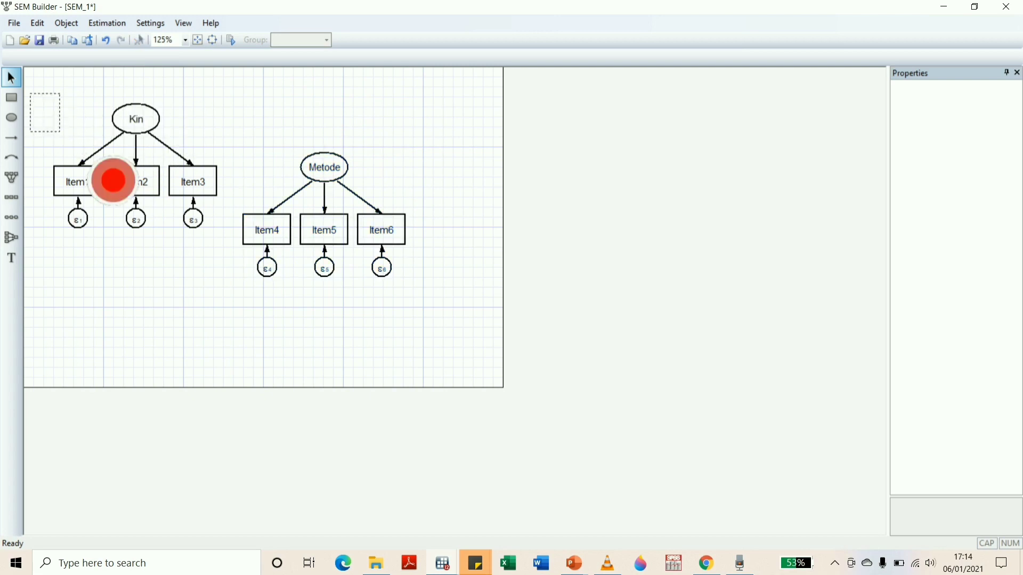
{"action": "left_click", "coordinate": [94, 154]}
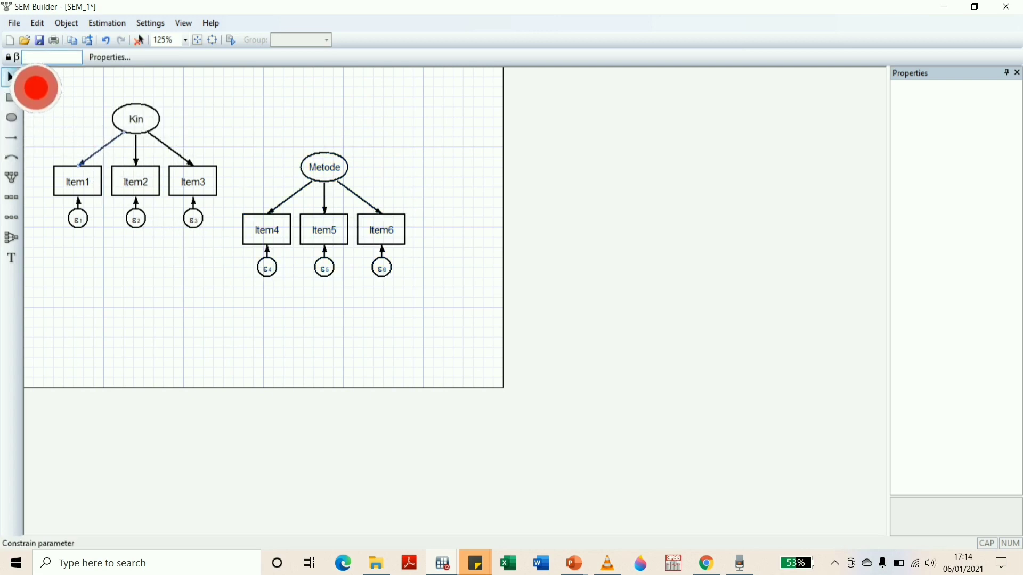
{"action": "left_click_drag", "start_coordinate": [39, 88], "coordinate": [169, 256]}
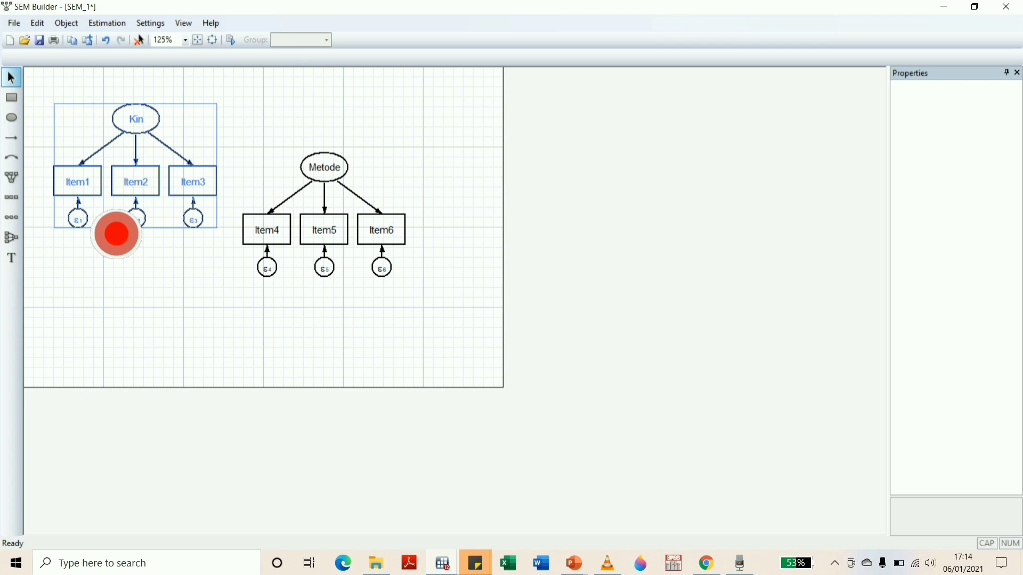
{"action": "left_click_drag", "start_coordinate": [119, 222], "coordinate": [108, 265]}
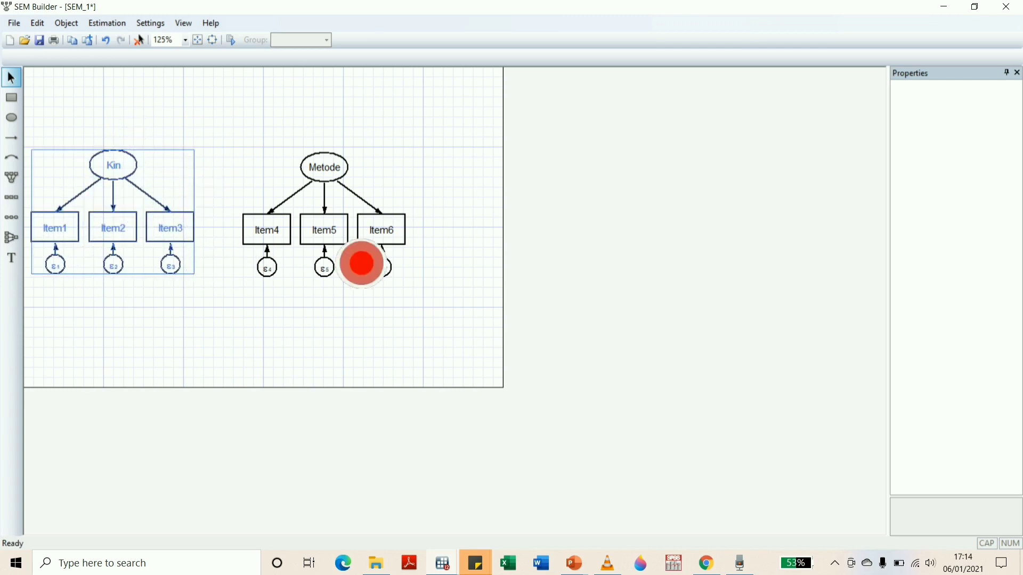
Move the whole Metode component left so that Item4 sits directly beside Item3, level with the Kin component
{"action": "left_click_drag", "start_coordinate": [215, 143], "coordinate": [433, 309]}
{"action": "left_click_drag", "start_coordinate": [283, 182], "coordinate": [277, 262]}
{"action": "left_click", "coordinate": [578, 243]}
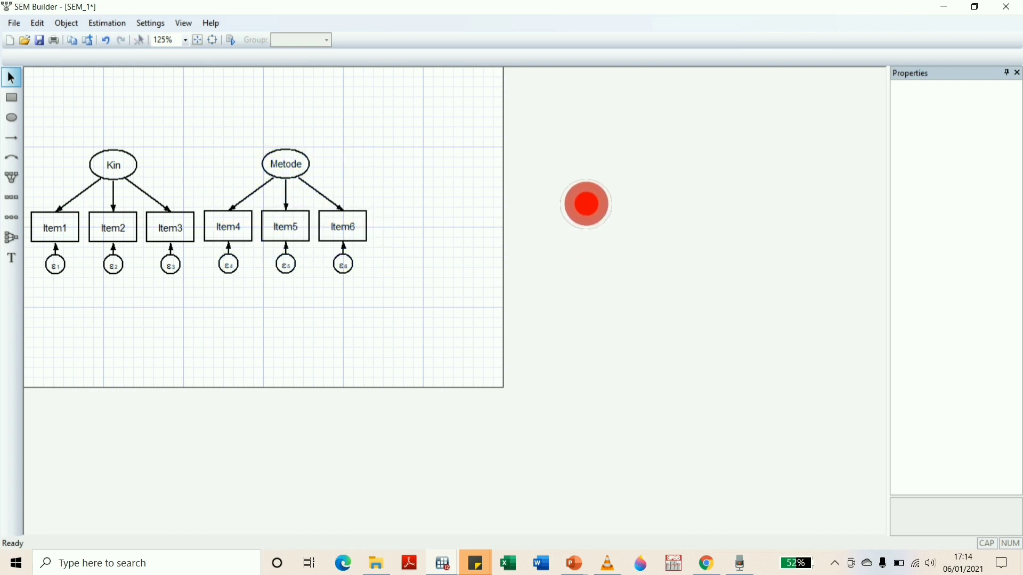
Add a measurement component on the canvas beyond Metode, near the canvas edge, and name its latent variable Jadwal
{"action": "left_click", "coordinate": [11, 178]}
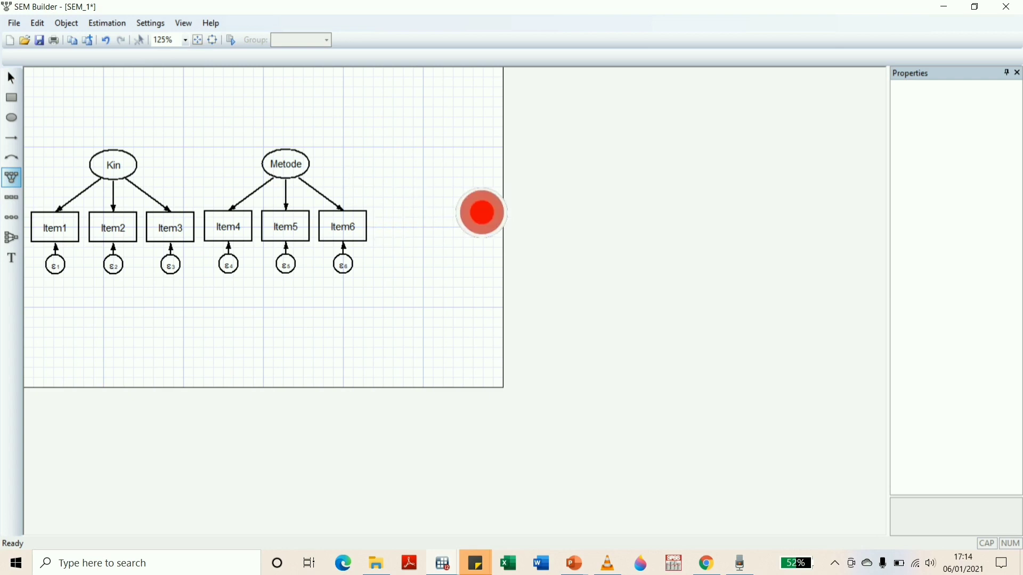
{"action": "left_click", "coordinate": [481, 212]}
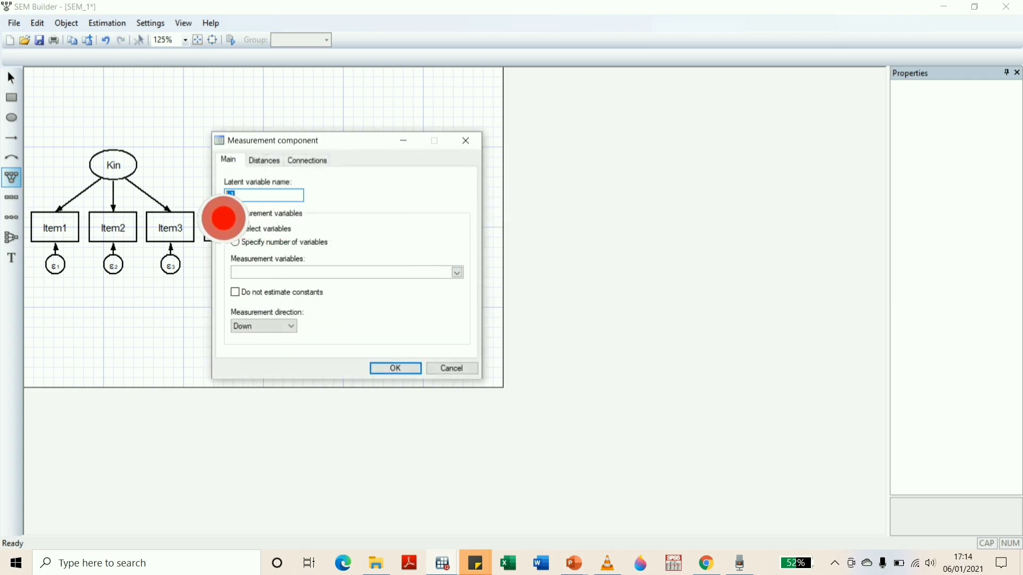
{"action": "key", "text": "Caps_Lock"}
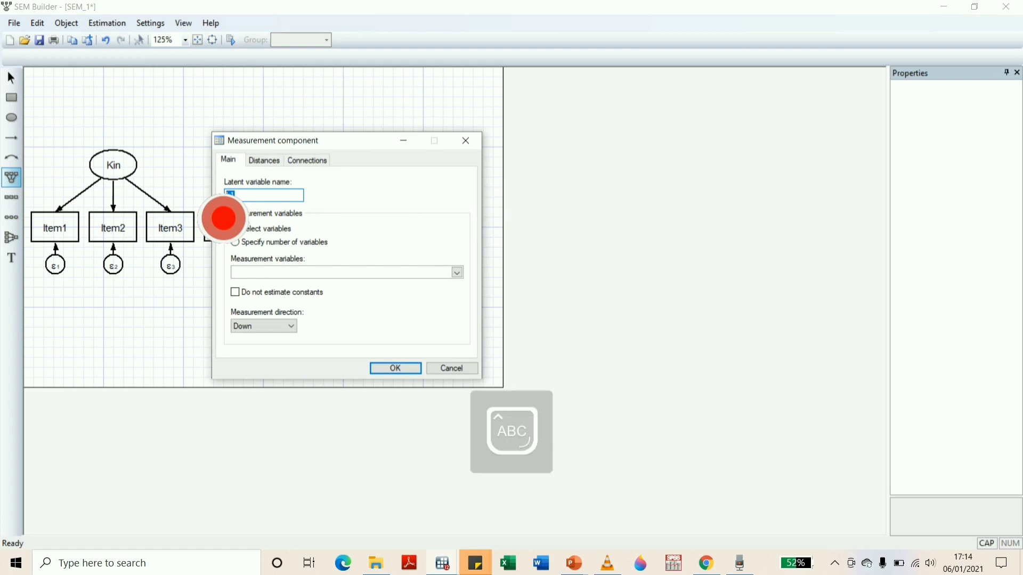
{"action": "type", "text": "Jadwall"}
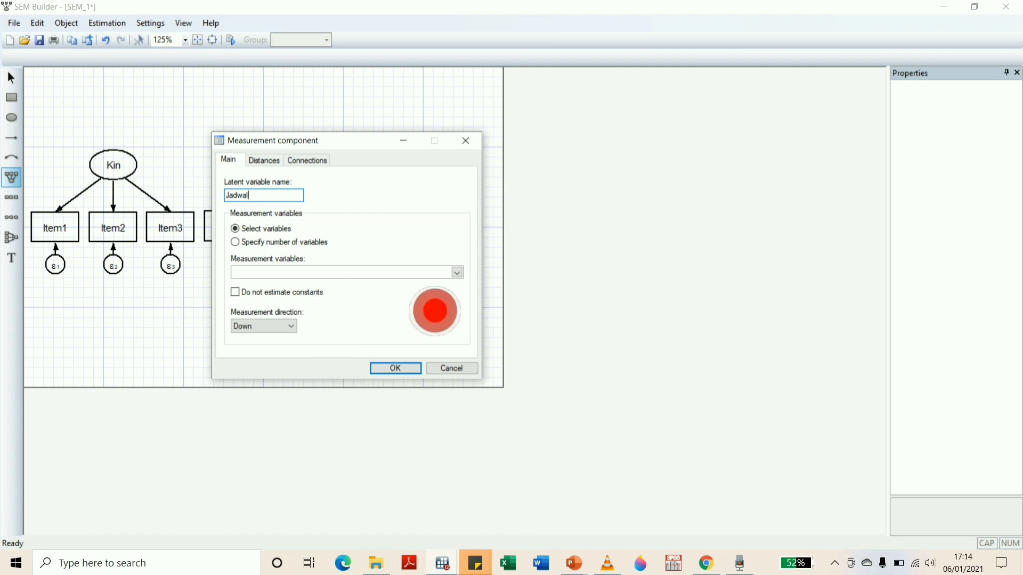
{"action": "key", "text": "BackSpace"}
Assign Item7, Item8 and Item9 as Jadwal's measurement variables with direction Down and create the component
{"action": "left_click", "coordinate": [457, 273]}
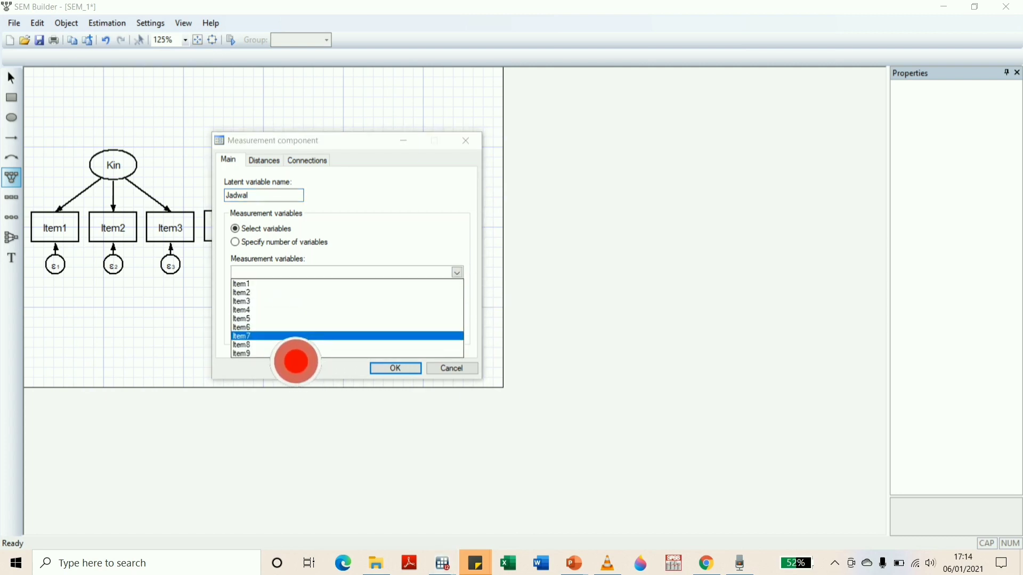
{"action": "left_click", "coordinate": [286, 347]}
{"action": "left_click", "coordinate": [286, 353]}
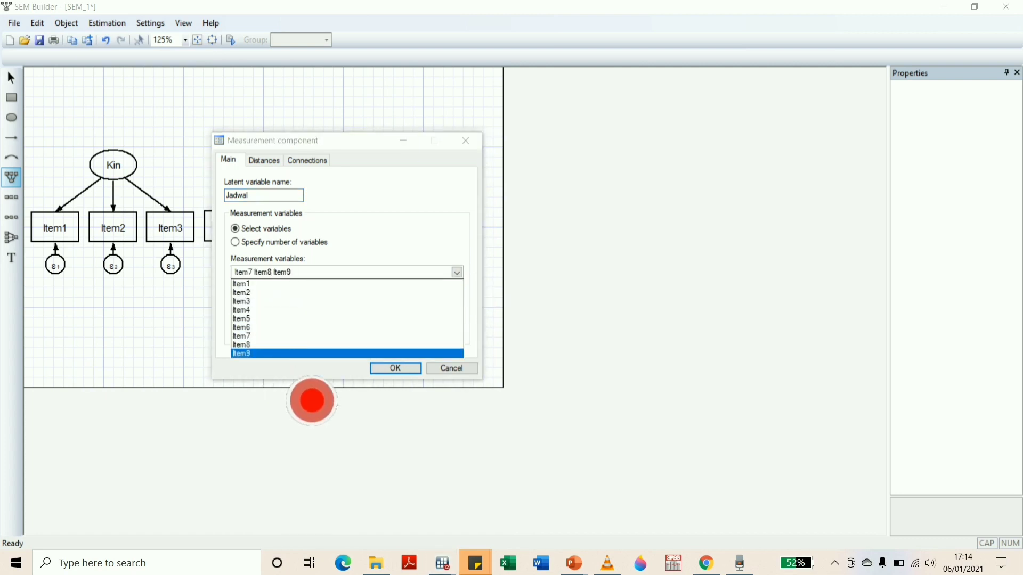
{"action": "left_click", "coordinate": [314, 368]}
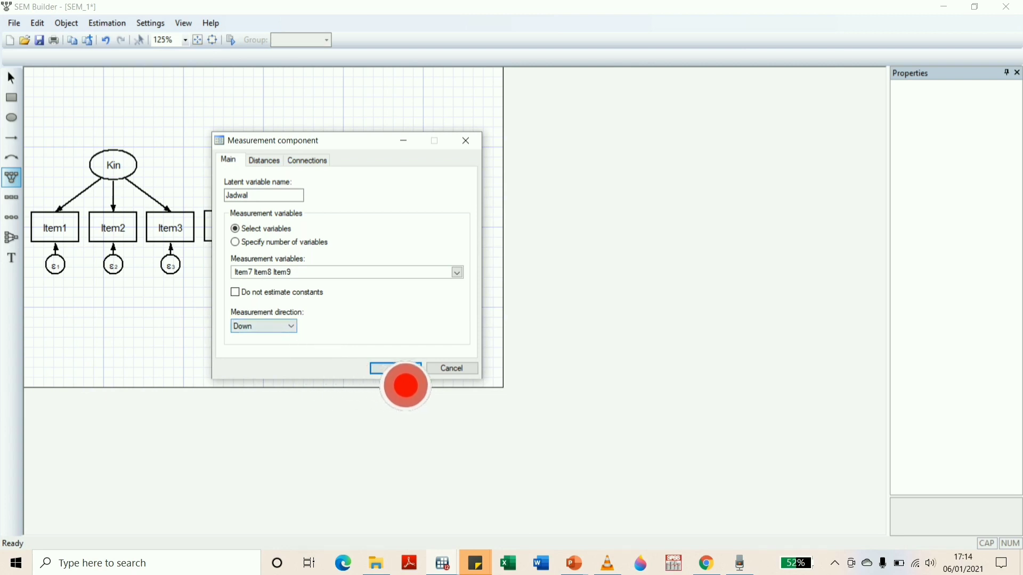
{"action": "left_click", "coordinate": [395, 369]}
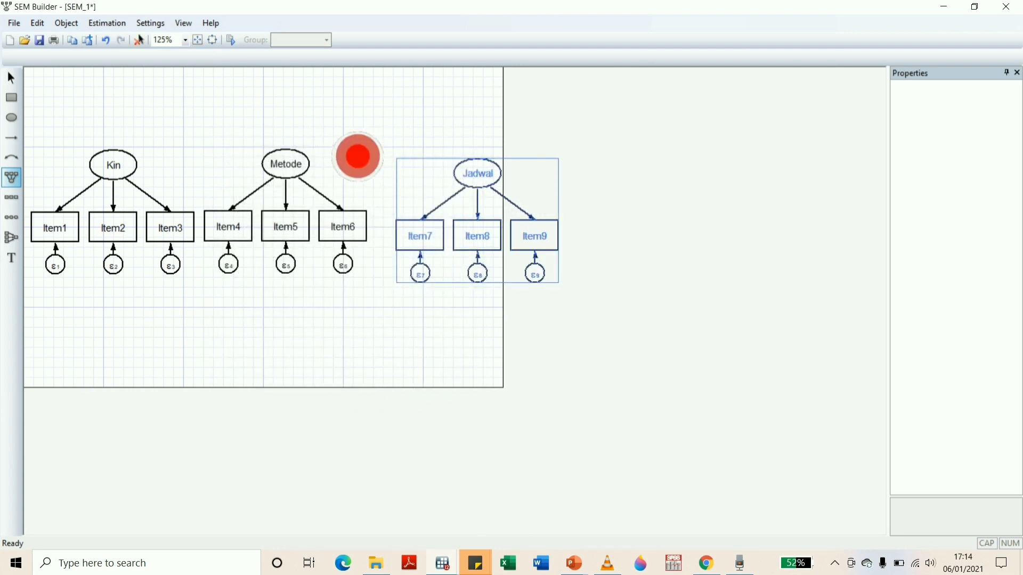
Move Jadwal with Item7, Item8 and their error terms slightly up and left so that Item7 sits directly beside Item6
{"action": "left_click", "coordinate": [12, 78]}
{"action": "left_click_drag", "start_coordinate": [390, 152], "coordinate": [573, 284]}
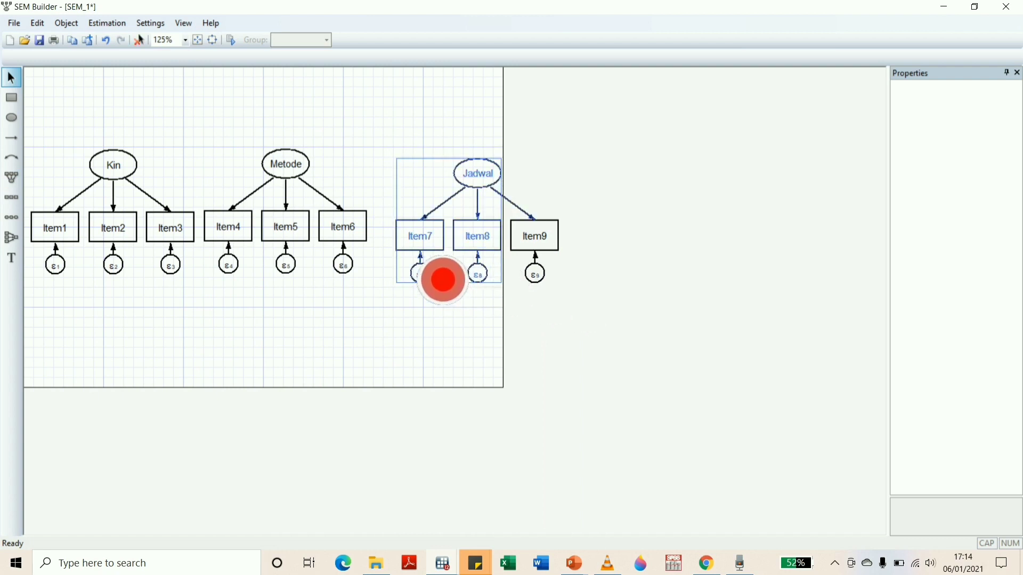
{"action": "left_click_drag", "start_coordinate": [427, 252], "coordinate": [404, 237]}
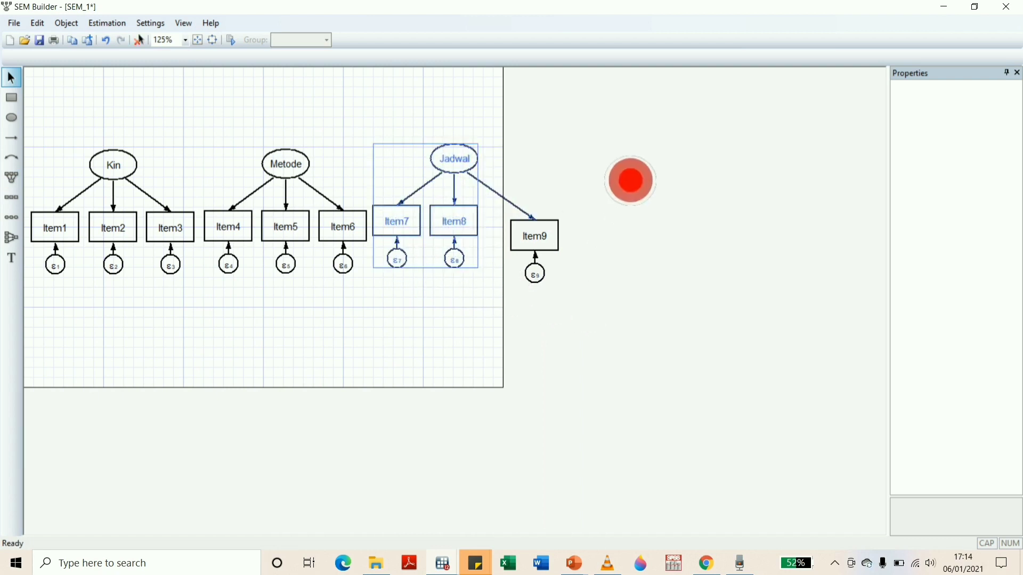
{"action": "left_click", "coordinate": [702, 160]}
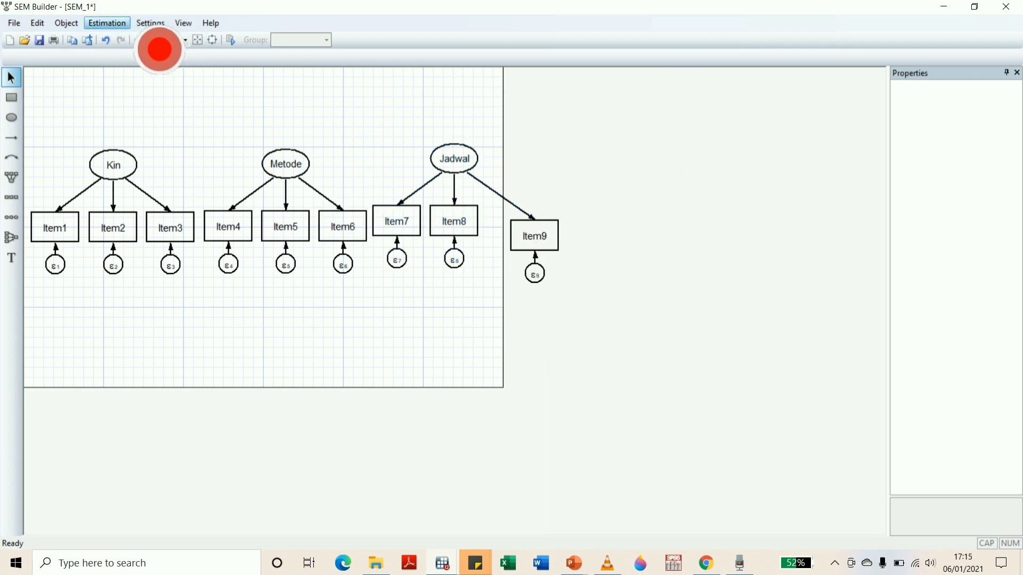
Find the option for adjusting the canvas size
{"action": "left_click", "coordinate": [152, 23]}
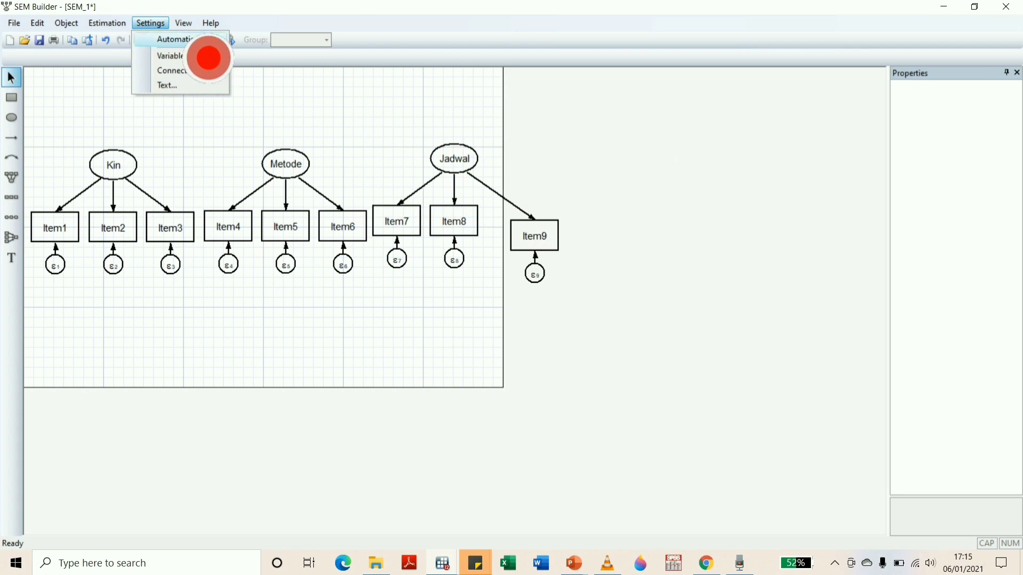
{"action": "mouse_move", "coordinate": [185, 24]}
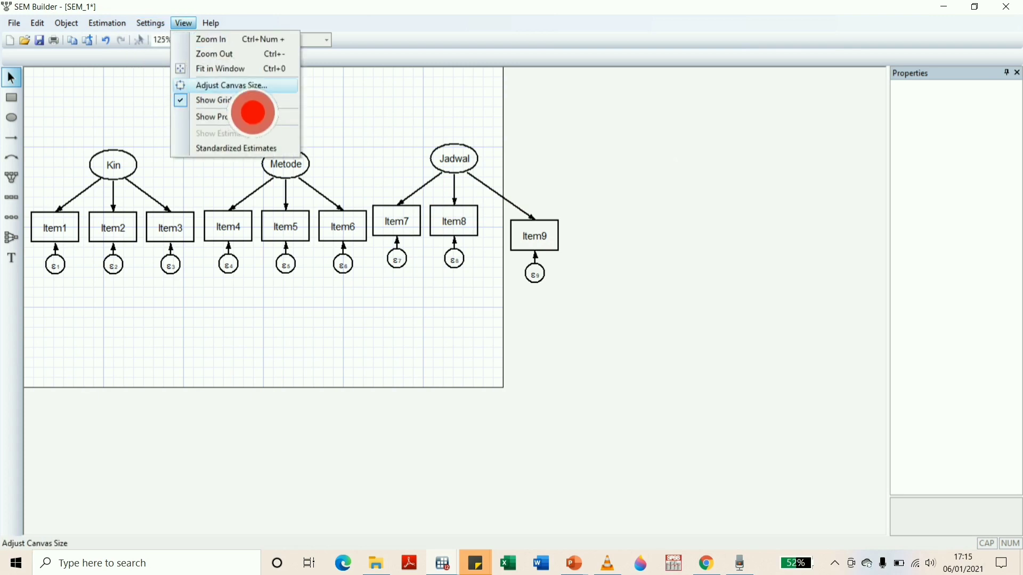